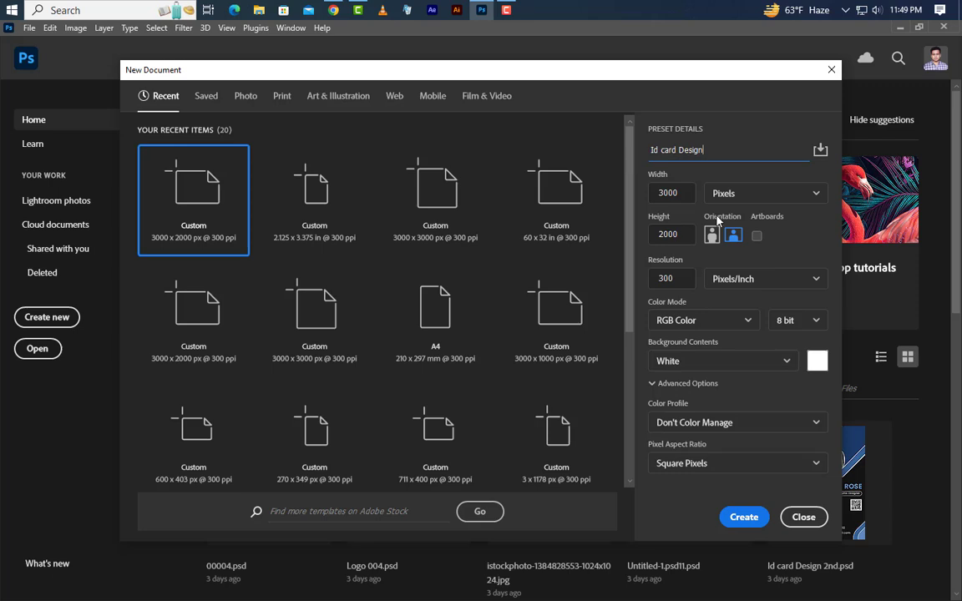
Step: Create the 'Id card Design' document at 2.125 × 3.375 inches and 300 ppi
left_click(755, 192)
left_click(754, 243)
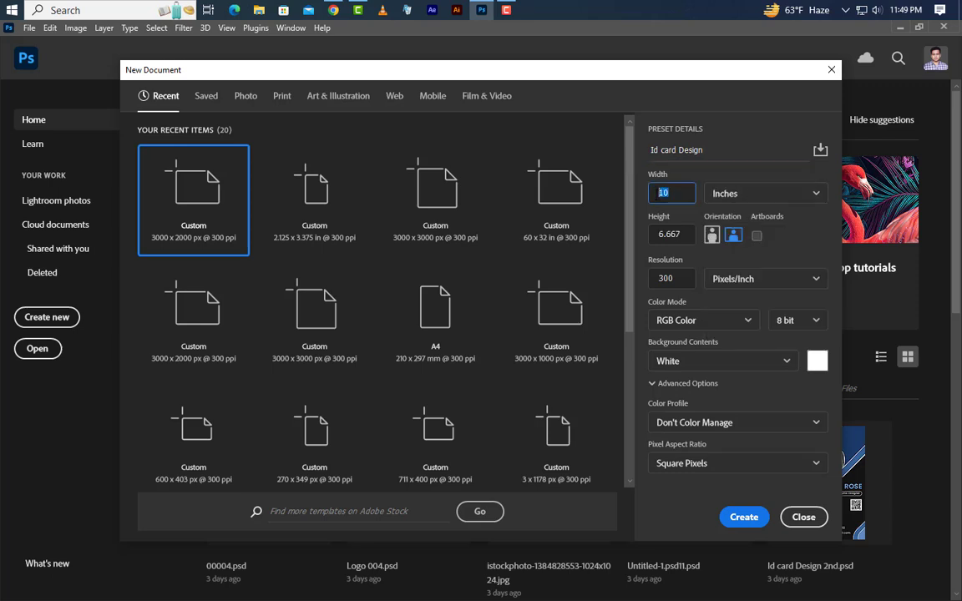
left_click(685, 234)
type("3.3")
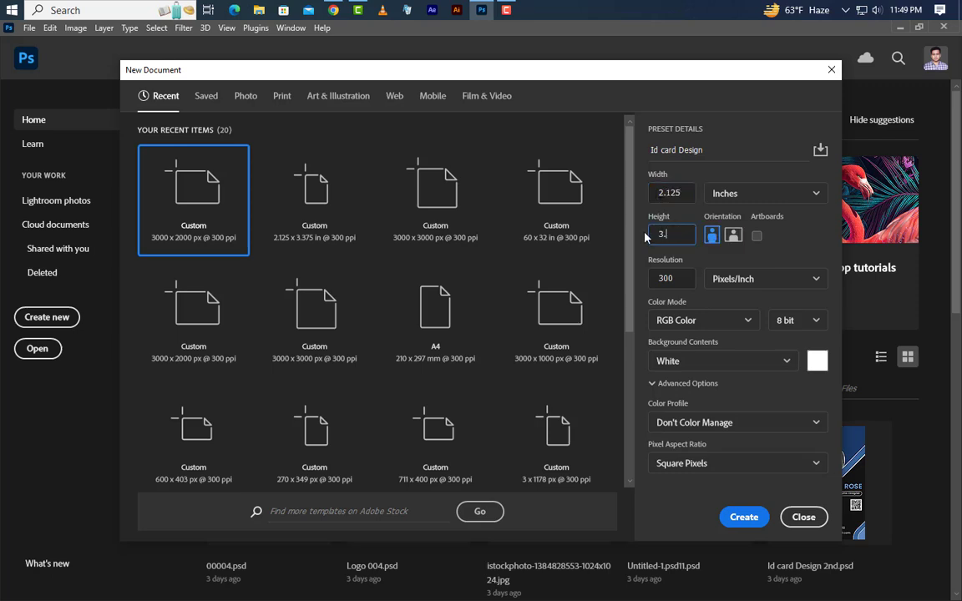
type("75")
left_click(744, 517)
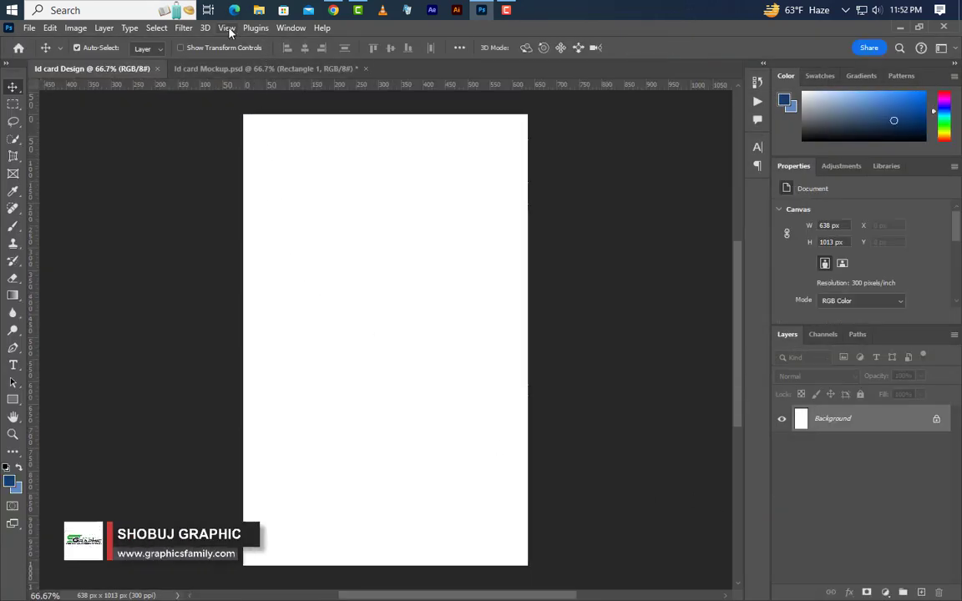
Step: Place a horizontal guide across the card at about 608 px from the top
left_click(226, 28)
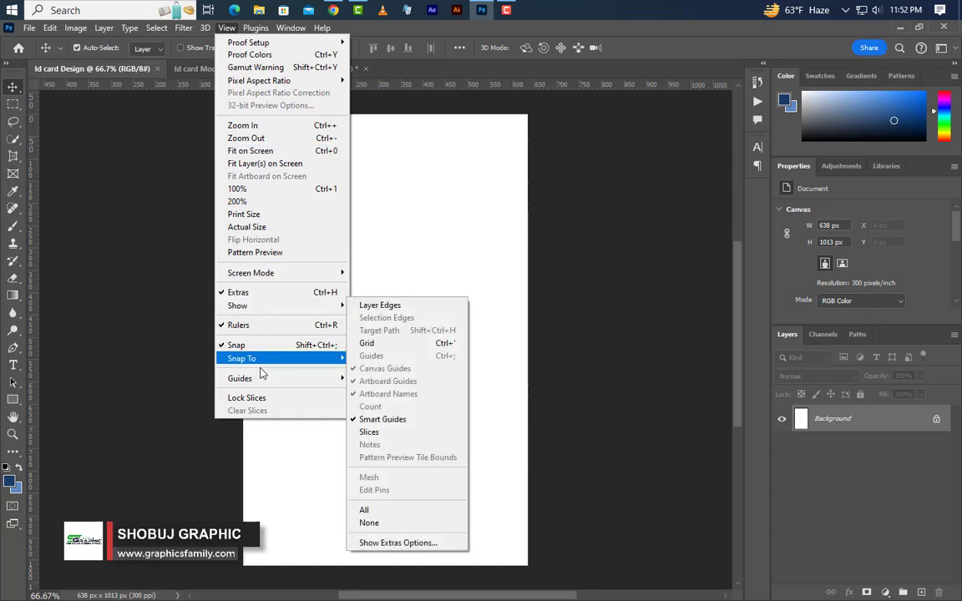
mouse_move(268, 378)
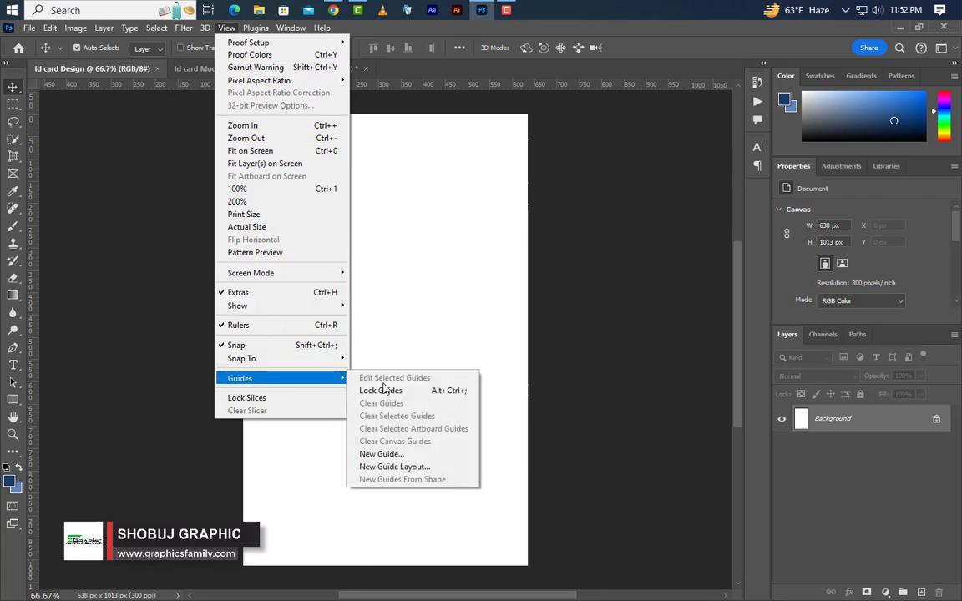
left_click(377, 453)
left_click(492, 242)
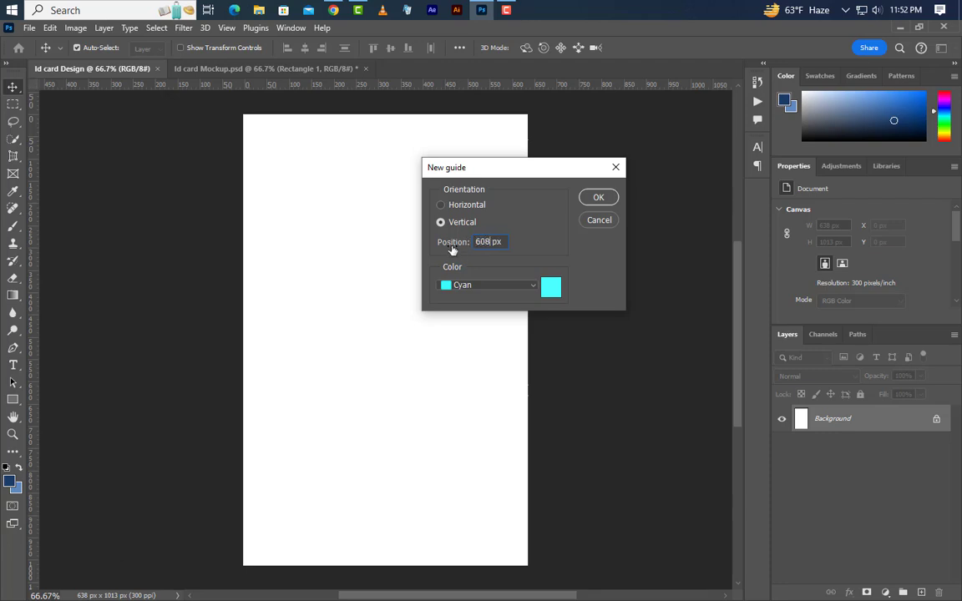
left_click(607, 203)
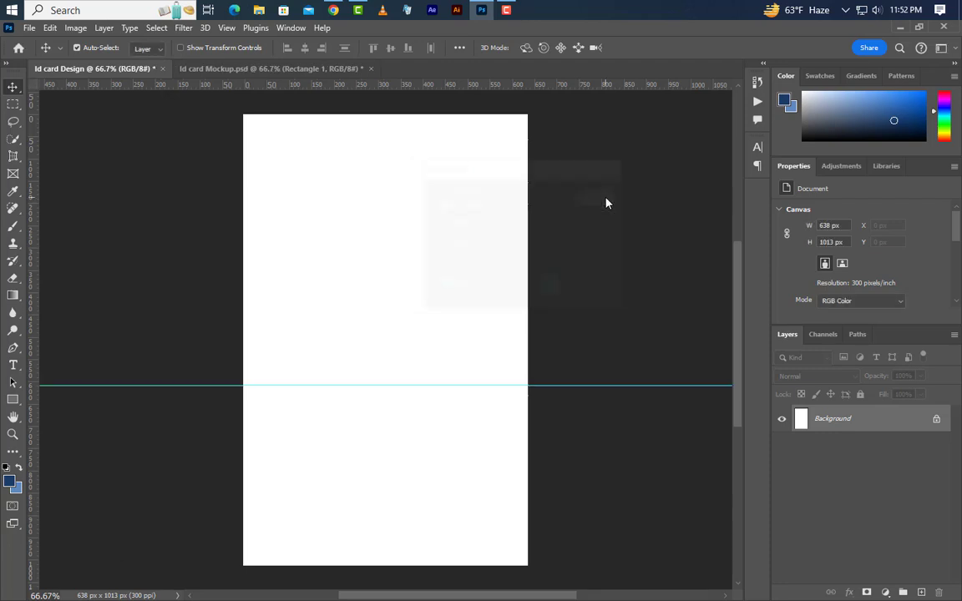
Step: Draw an 830 px square with 120 px rounded corners
left_click(13, 399)
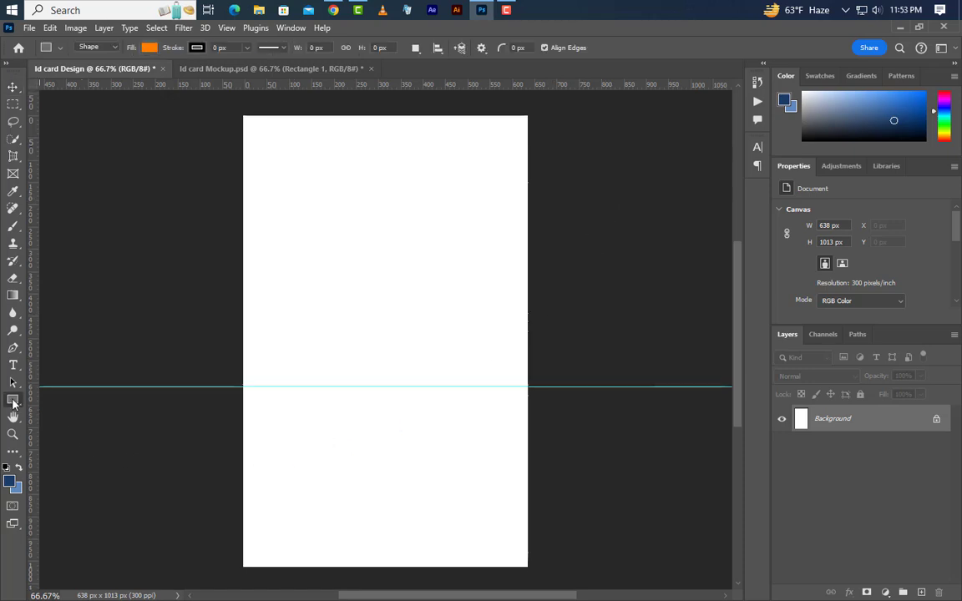
left_click(46, 399)
mouse_move(256, 216)
left_mouse_down()
mouse_move(492, 485)
mouse_move(511, 480)
left_mouse_up()
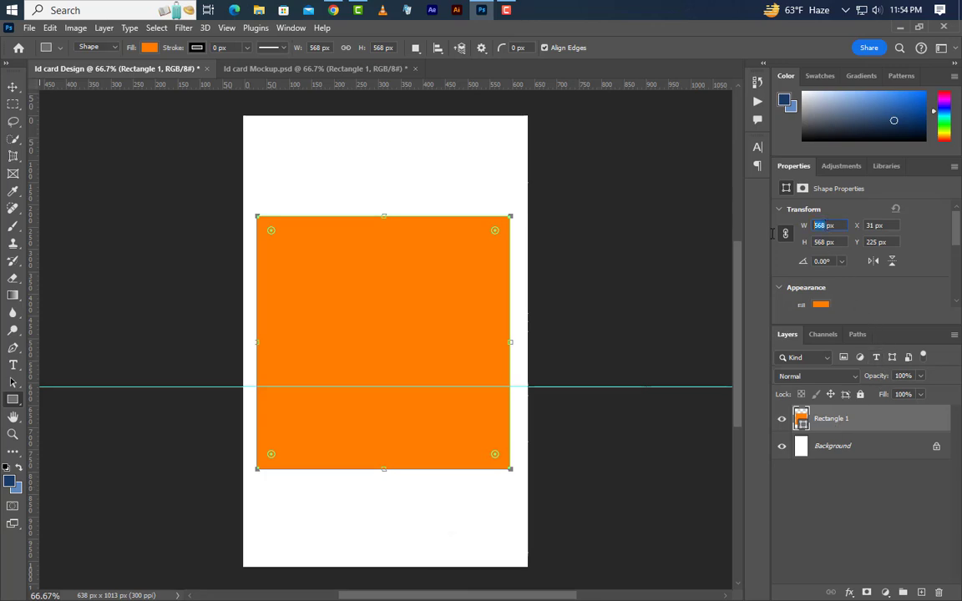
key("Return")
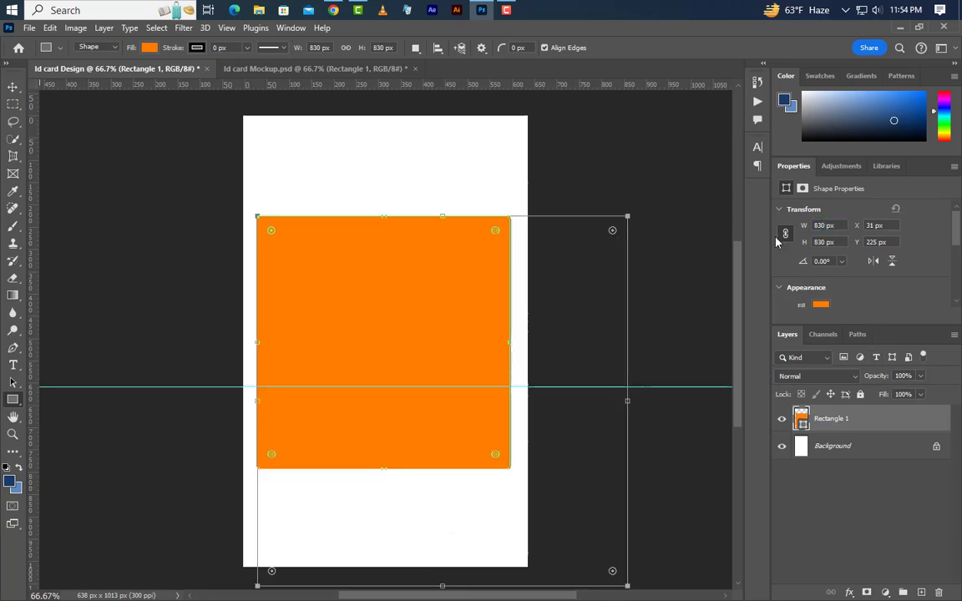
scroll(860, 276, "down", 5)
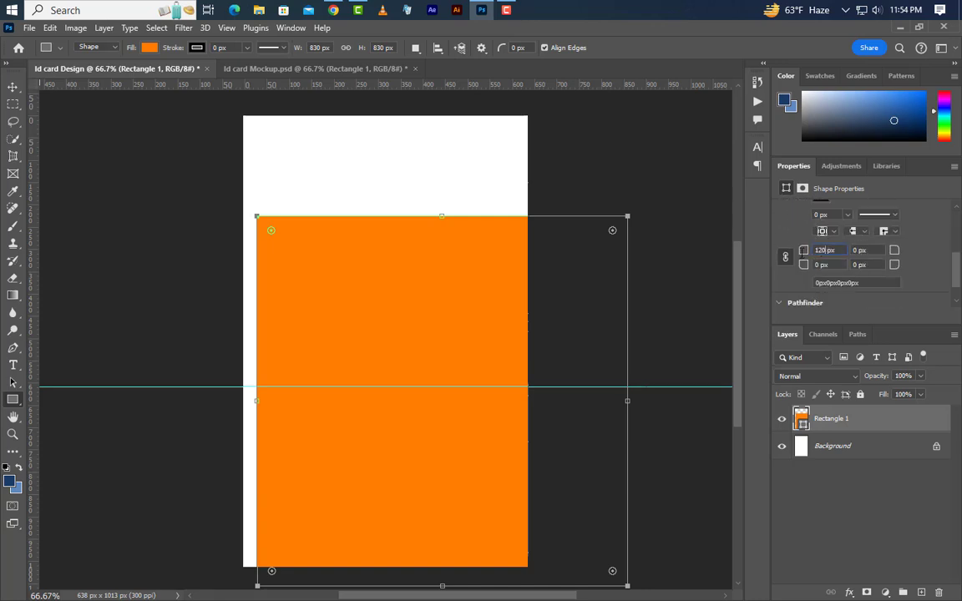
key("Return")
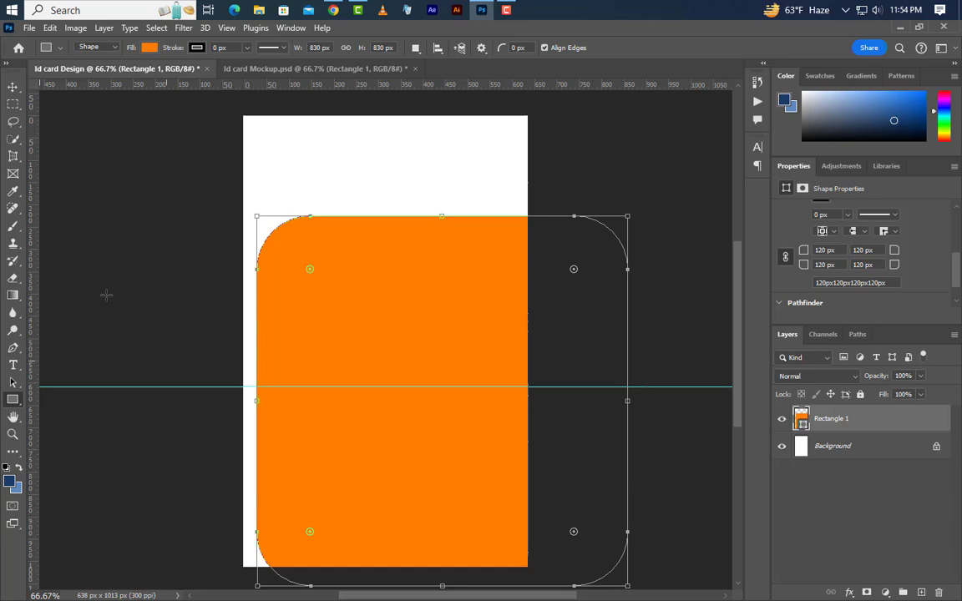
Step: Rotate the rounded square 45° and position it over the card's top, point on the guide
left_click(50, 28)
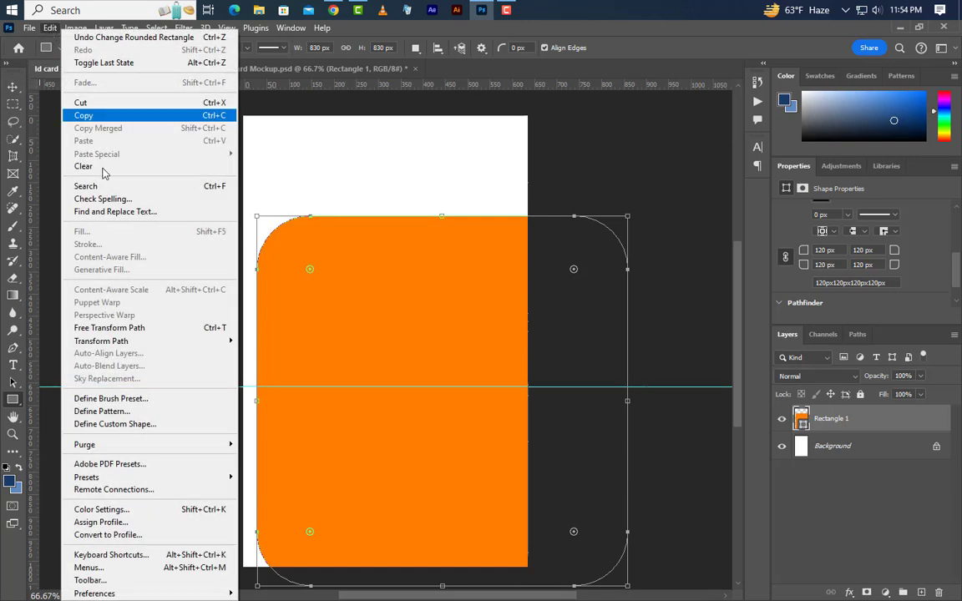
left_click(123, 328)
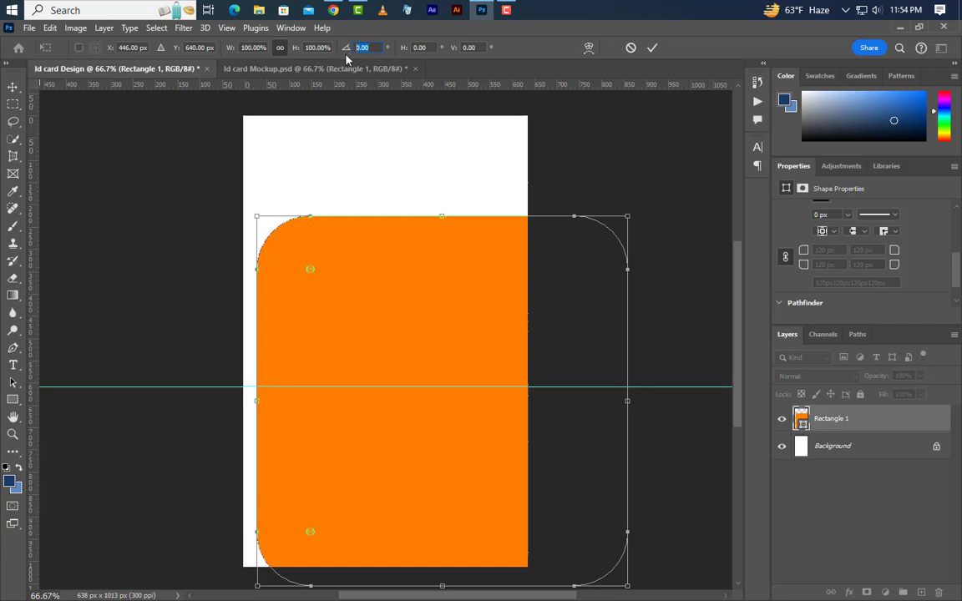
type("45")
left_click_drag(475, 440, 392, 258)
left_click_drag(406, 326, 353, 323)
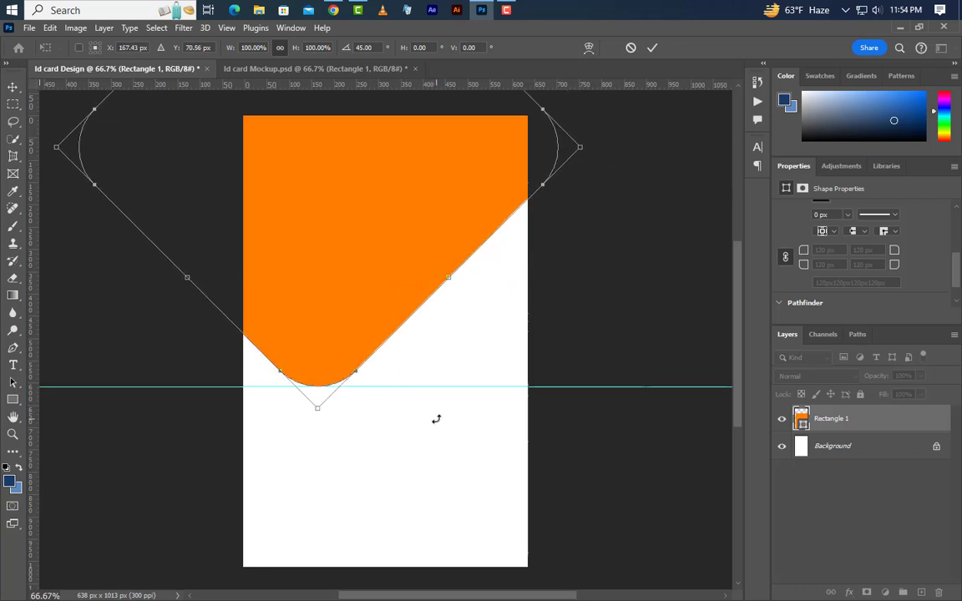
key("Left")
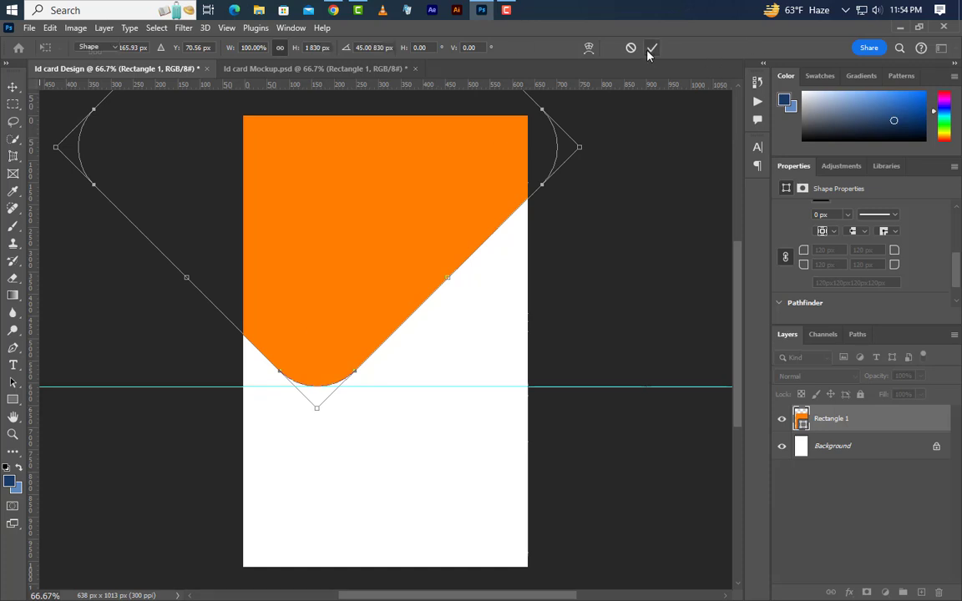
left_click(652, 50)
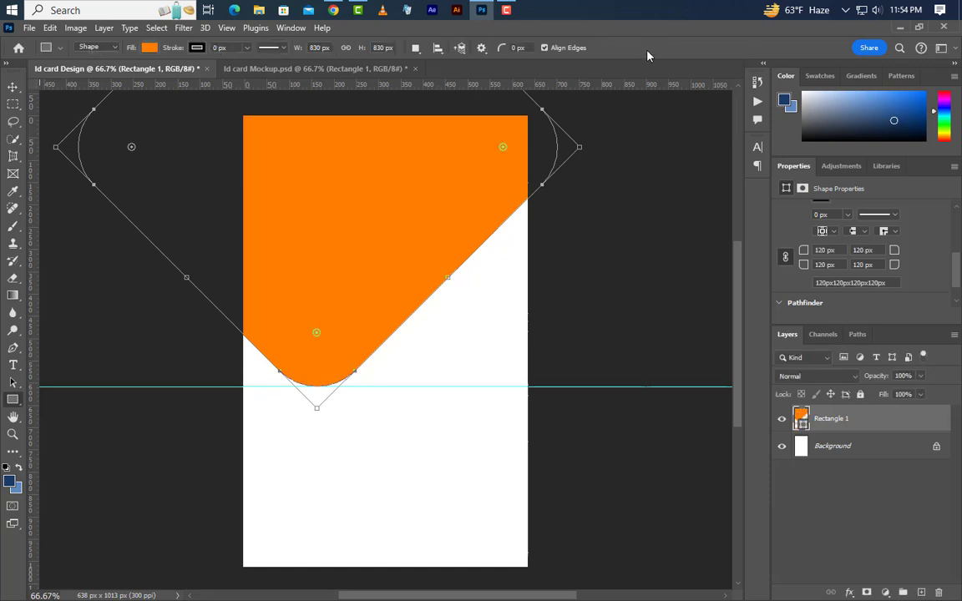
Step: Fill the rotated shape with dark navy
double_click(802, 425)
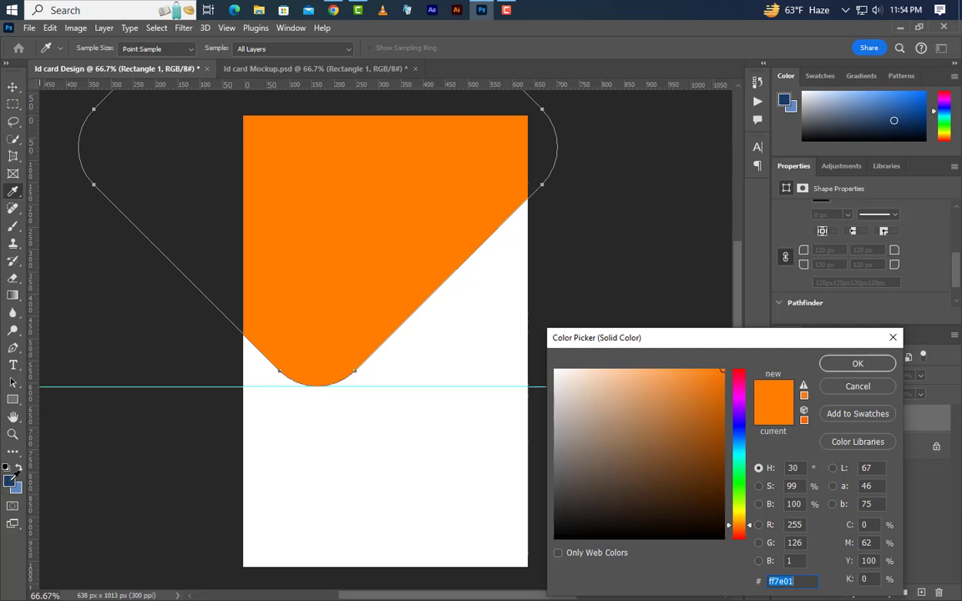
left_click(11, 480)
left_click(892, 365)
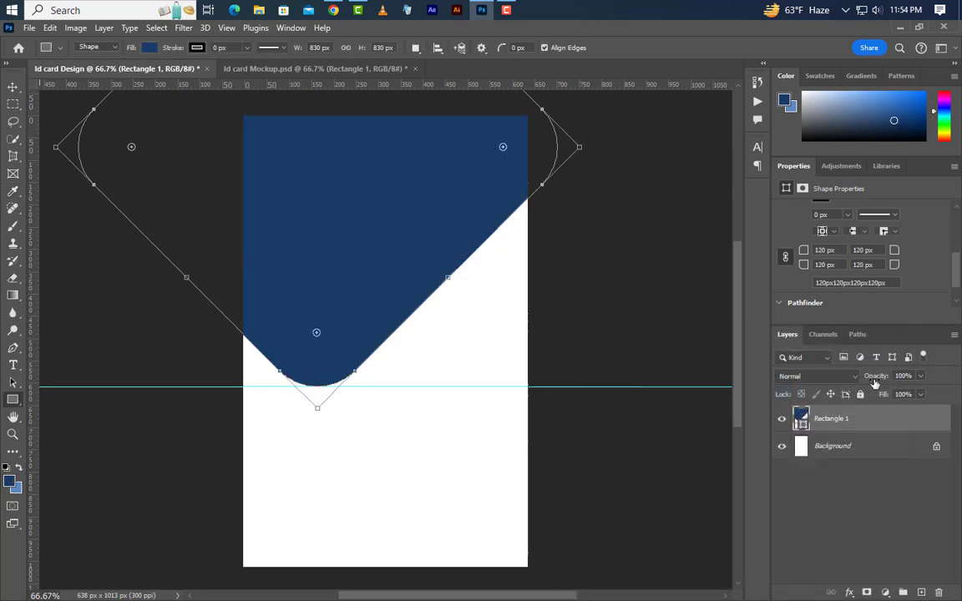
Step: Add a guide layout with 35 px margins on all sides
left_click(226, 28)
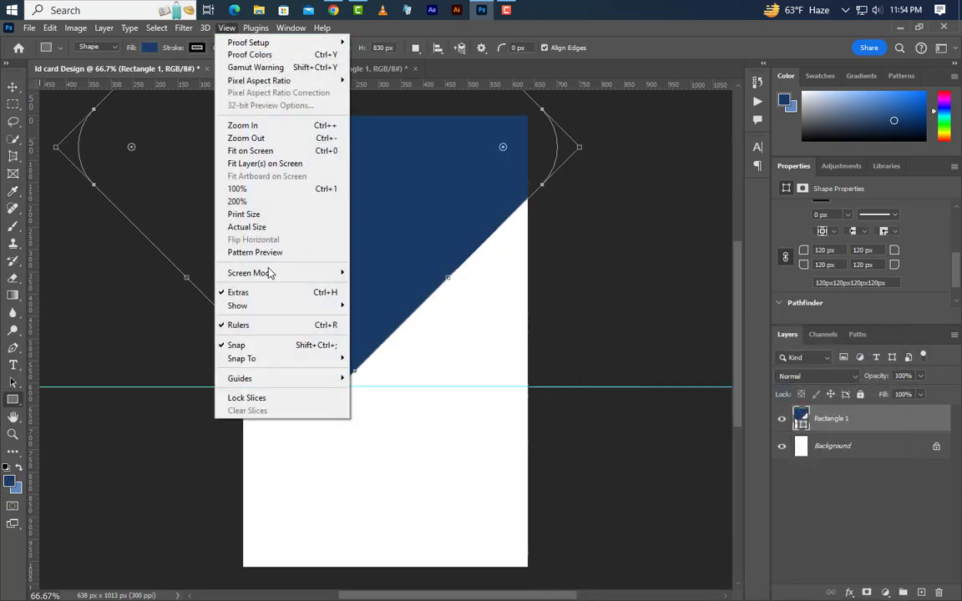
mouse_move(334, 380)
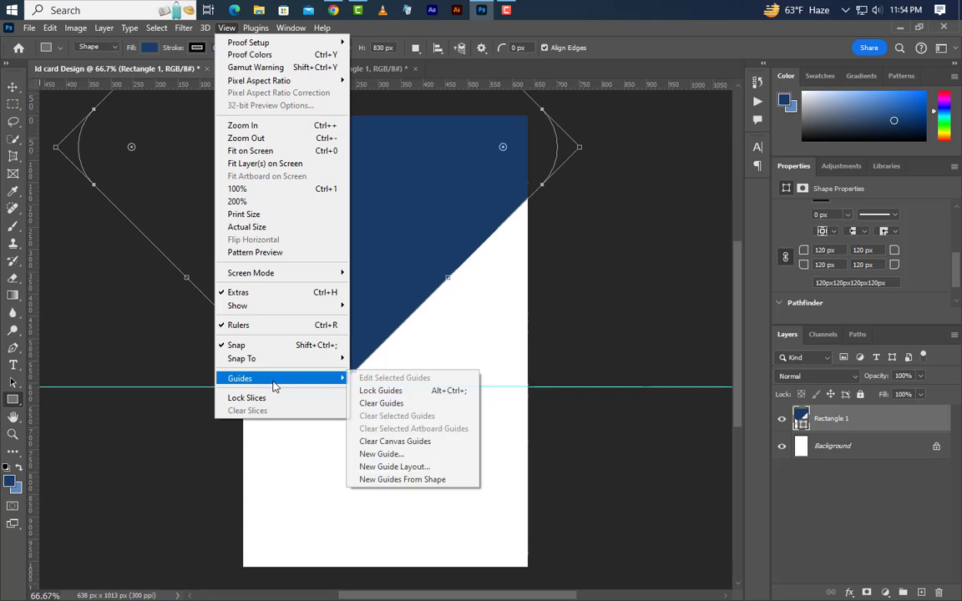
left_click(384, 467)
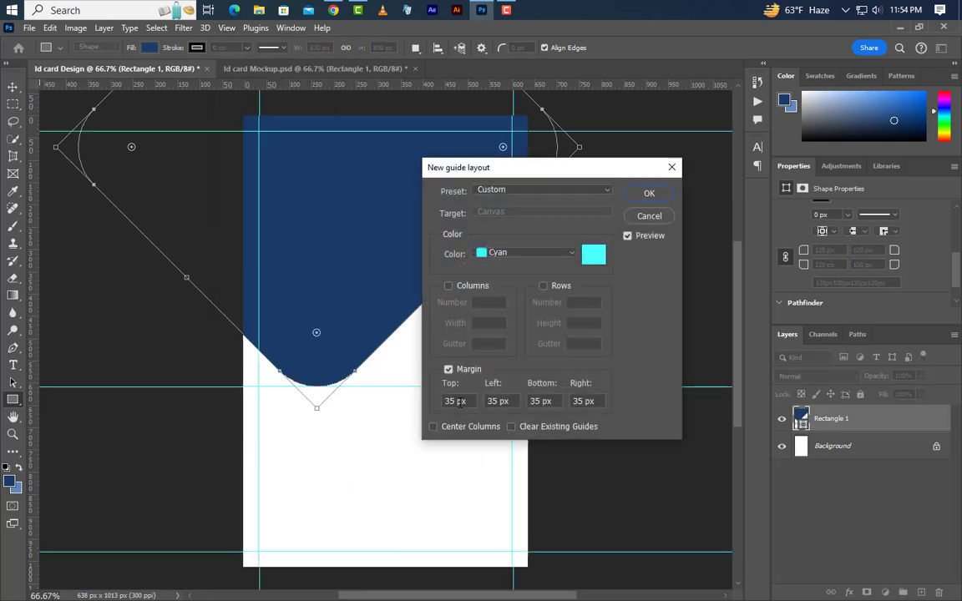
left_click(450, 402)
left_click(648, 194)
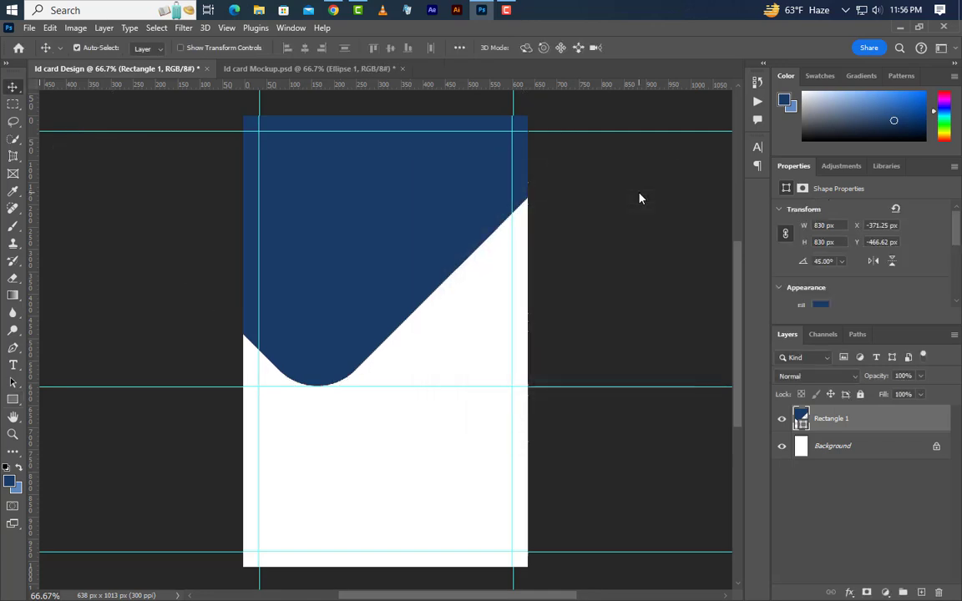
Step: Add another horizontal guide at 408 px across the card's upper half
left_click(233, 29)
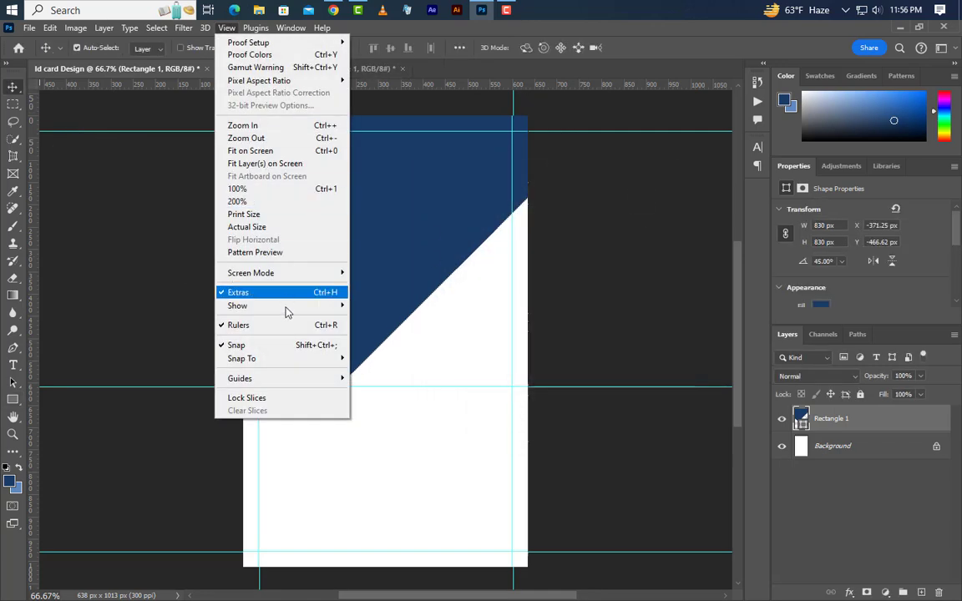
mouse_move(286, 382)
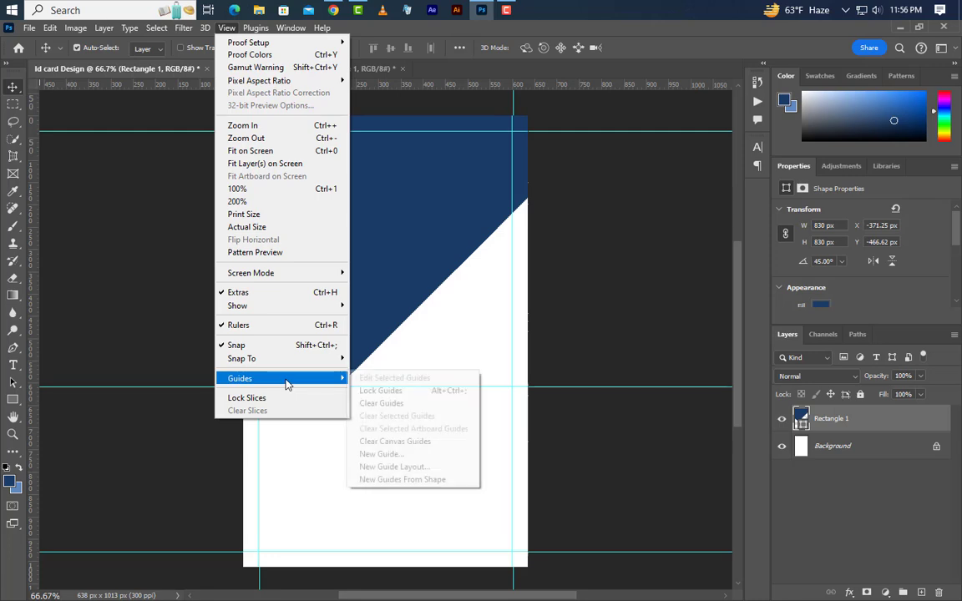
left_click(380, 453)
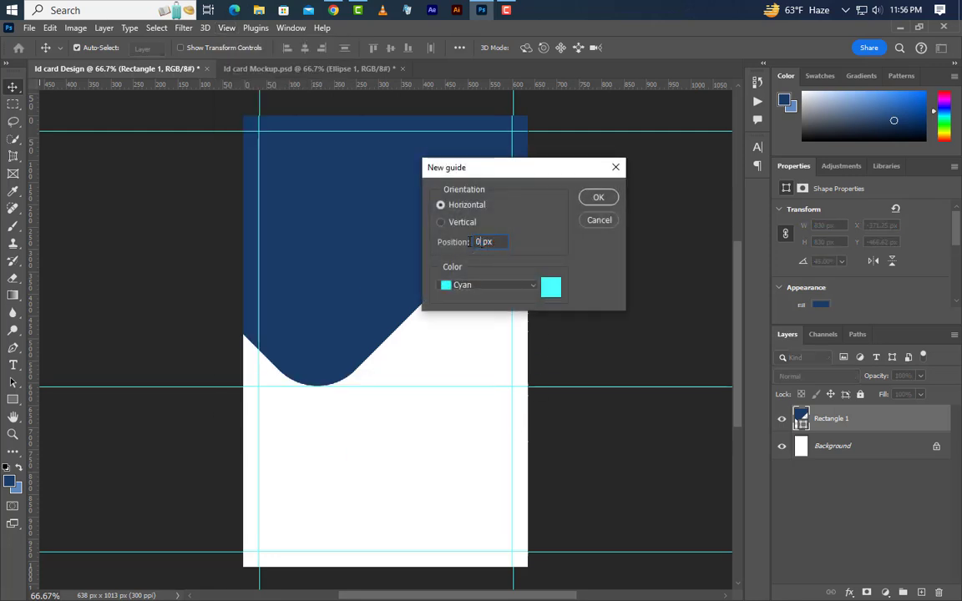
type("408")
left_click(599, 198)
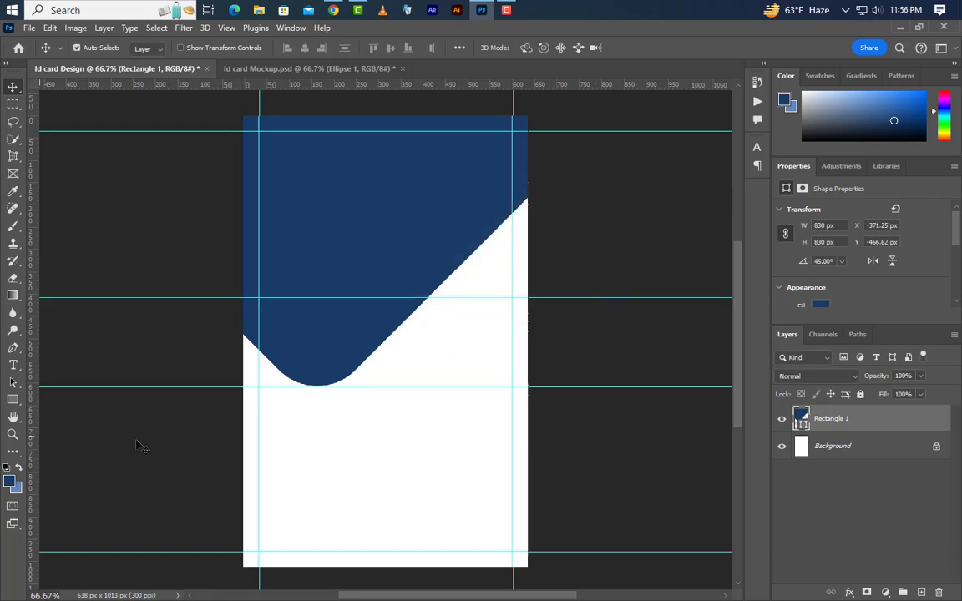
left_click_drag(11, 400, 115, 420)
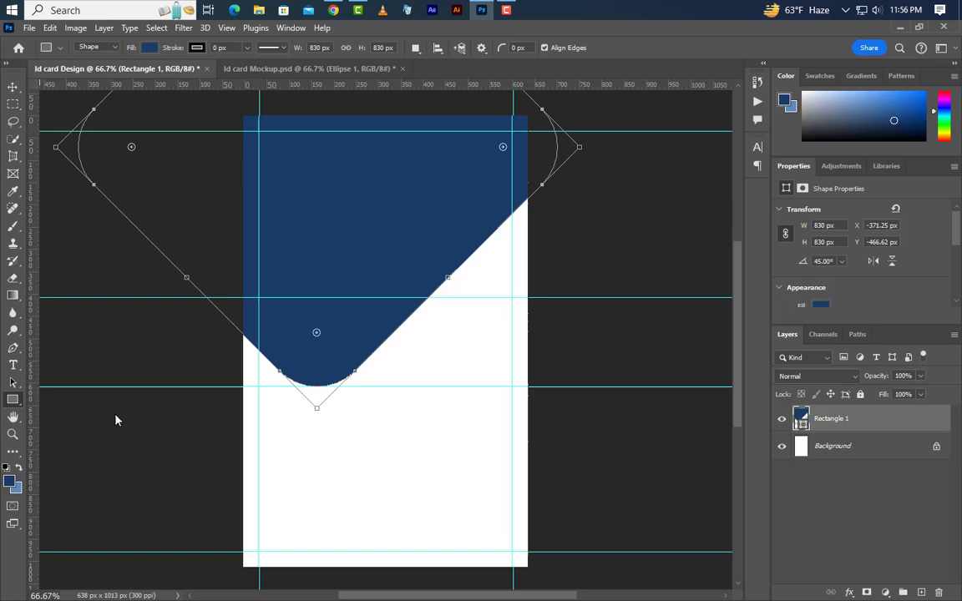
Step: On a new layer, draw a 250 px orange circle on the navy top
left_click(921, 593)
left_click_drag(330, 185, 461, 296)
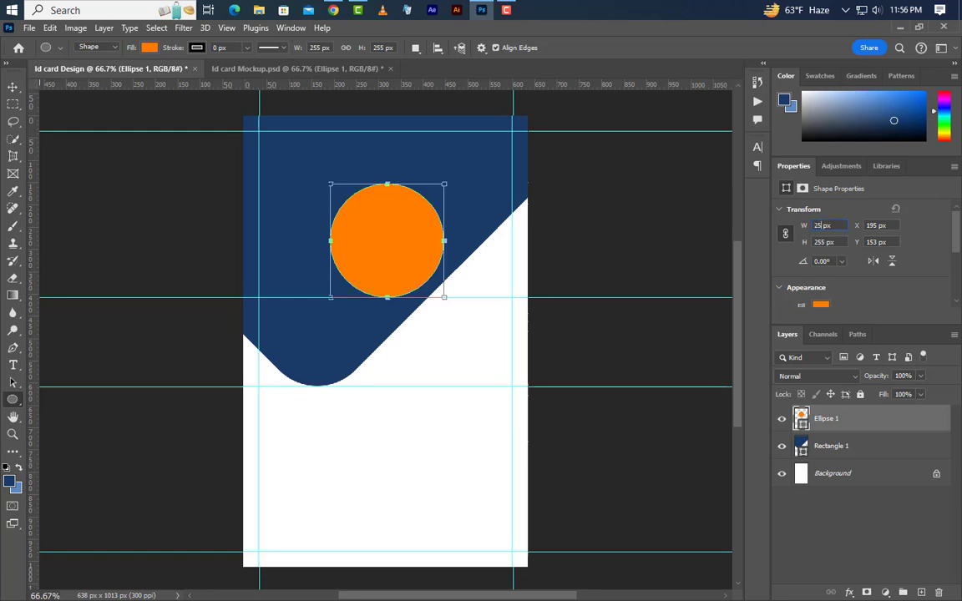
key("Return")
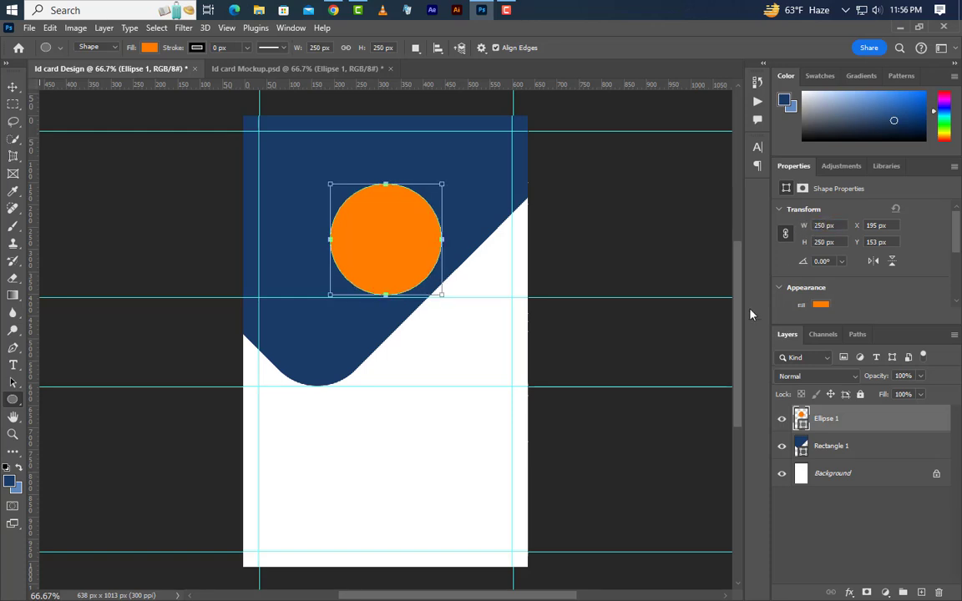
Step: Centre the circle horizontally, rest its bottom on the guide, and duplicate its layer
left_click(13, 86)
key("ctrl+a")
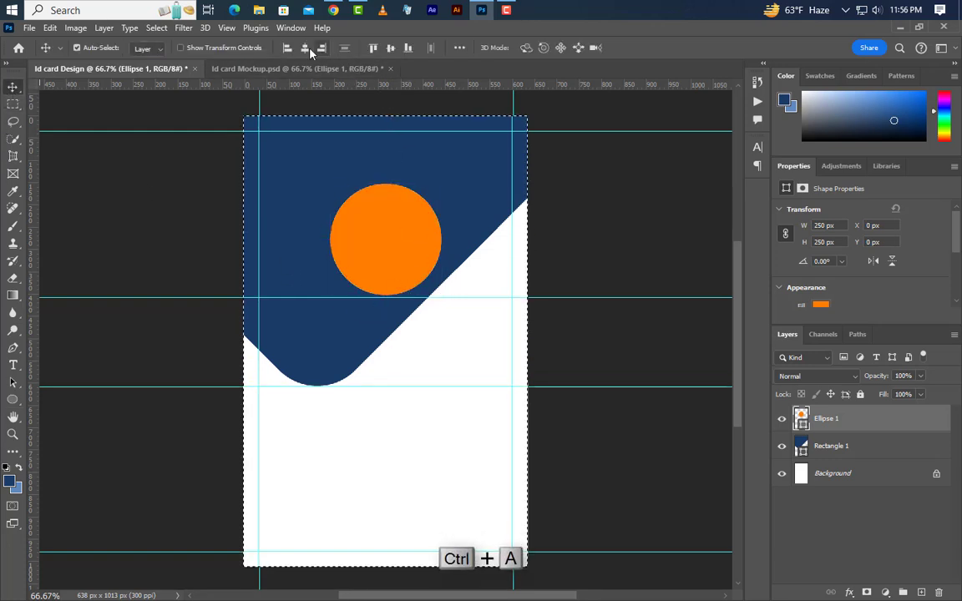
key("ctrl+d")
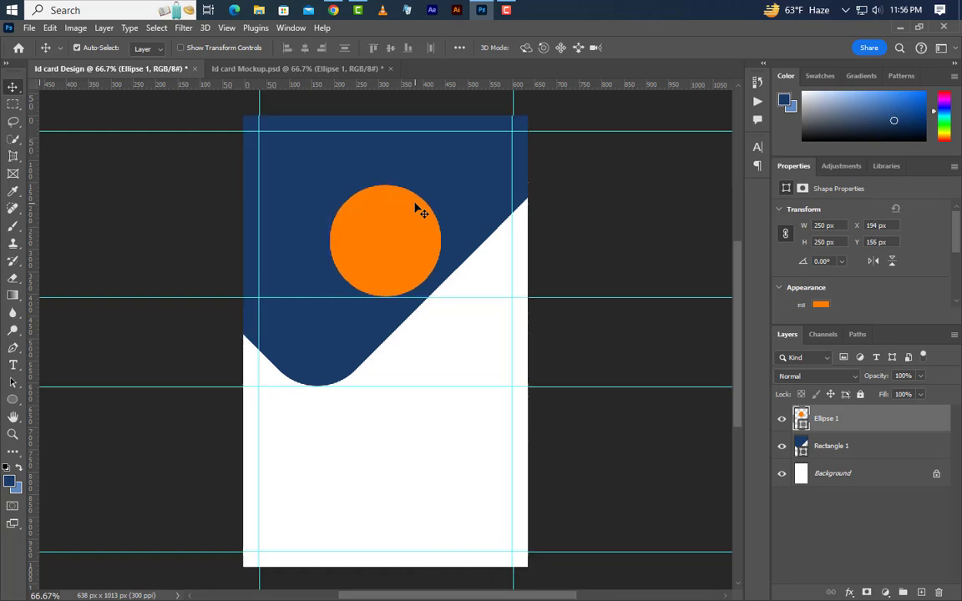
left_click_drag(422, 213, 426, 220)
left_click_drag(912, 430, 921, 592)
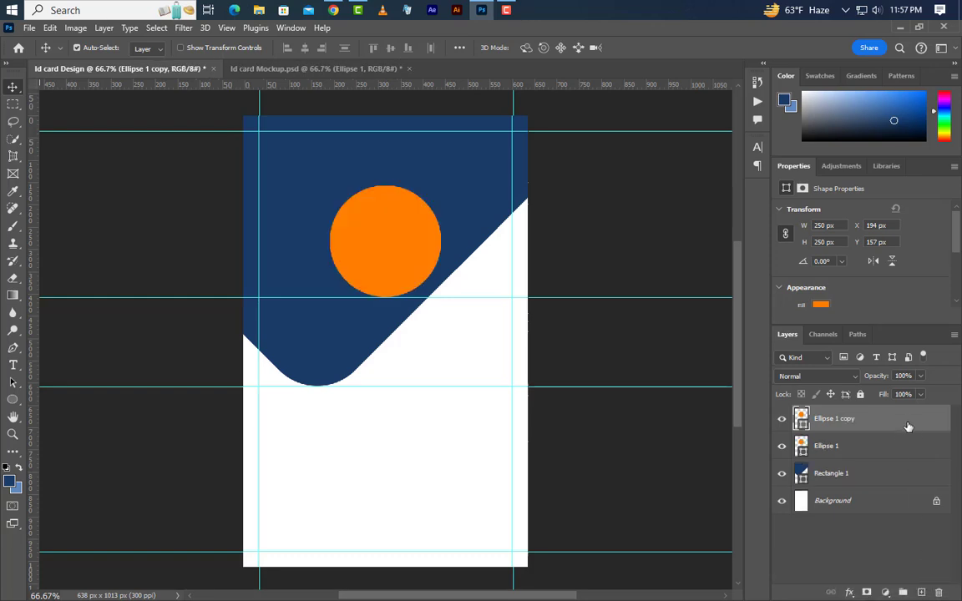
Step: Give the circle copy a 20 px white stroke
double_click(908, 426)
left_click(507, 325)
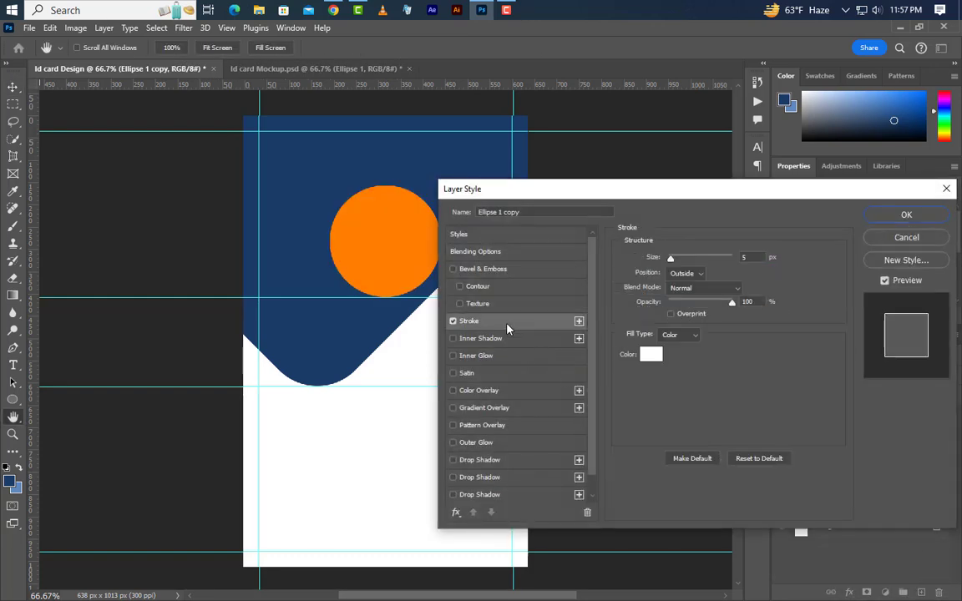
left_click(748, 257)
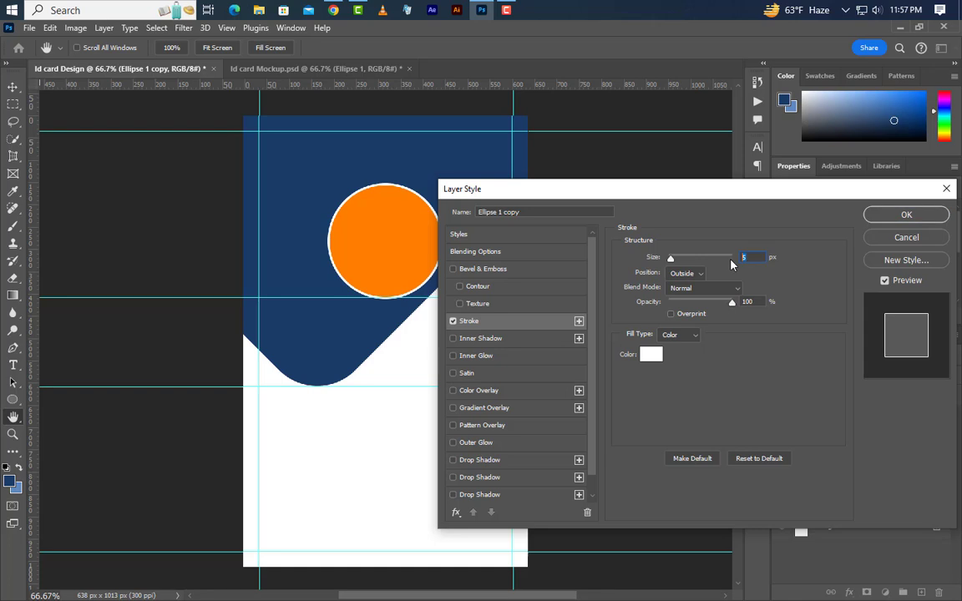
type("20")
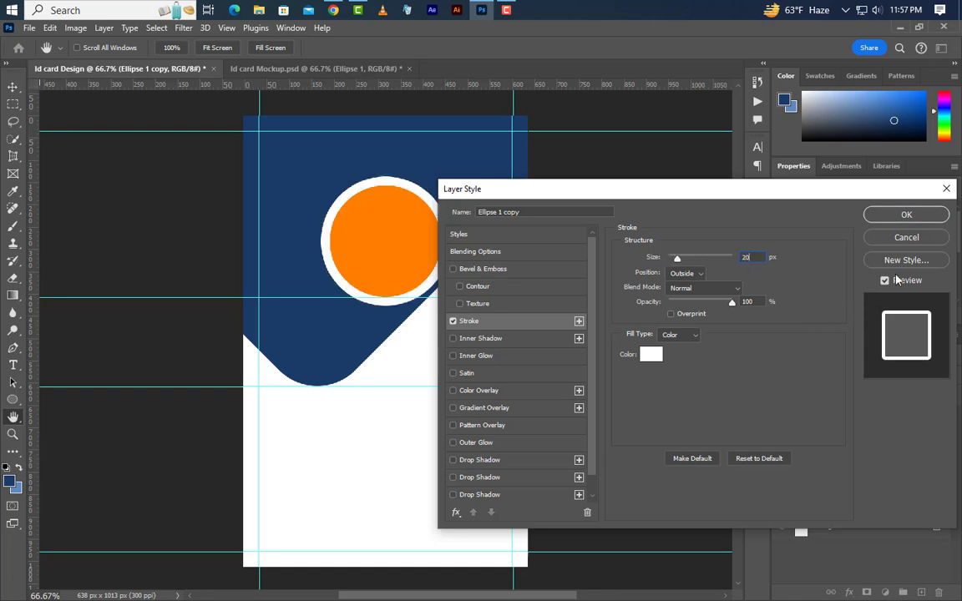
left_click(904, 217)
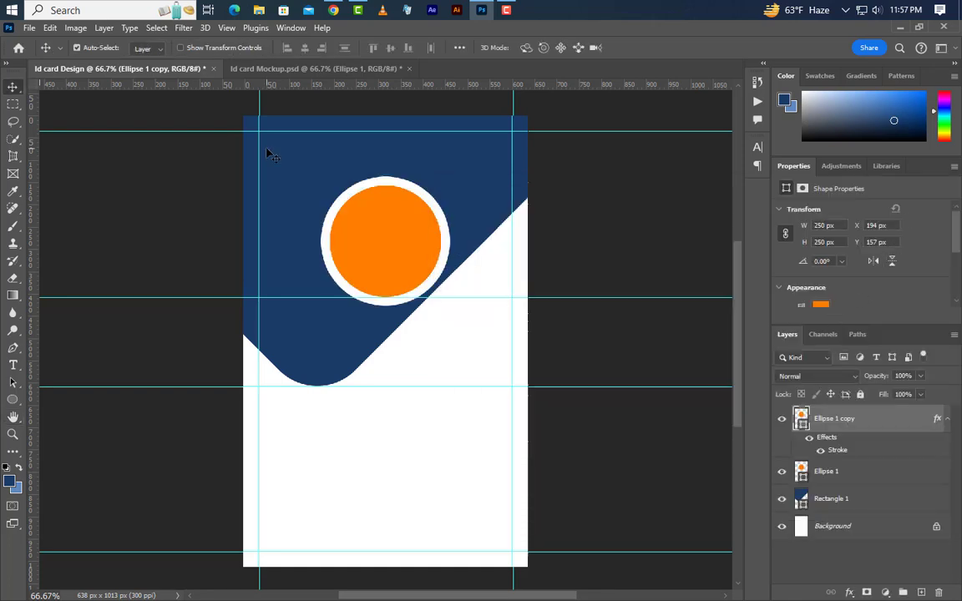
Step: Convert the outlined copy to a smart object, load it as a selection, and delete it
left_click(267, 154)
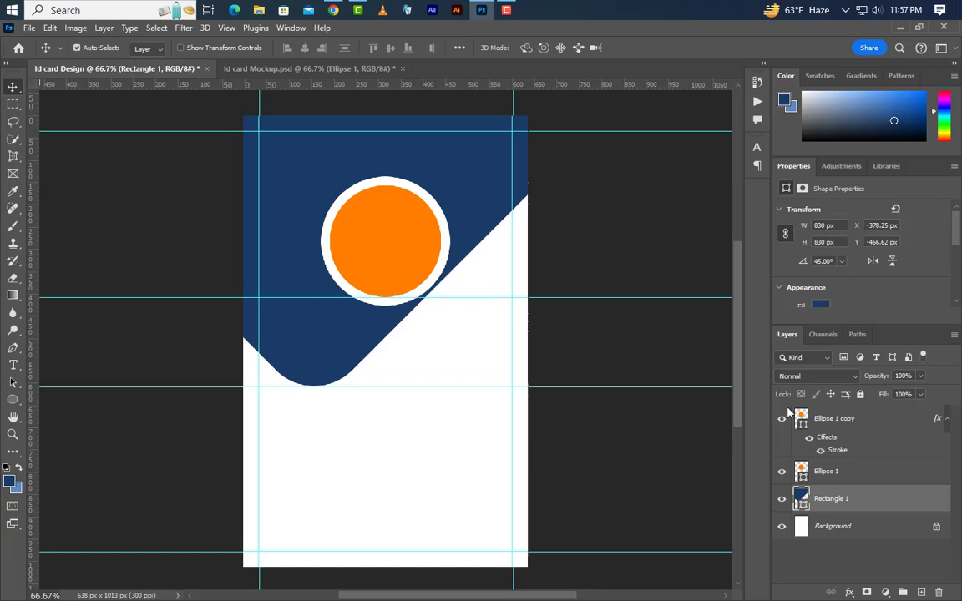
left_click(879, 422)
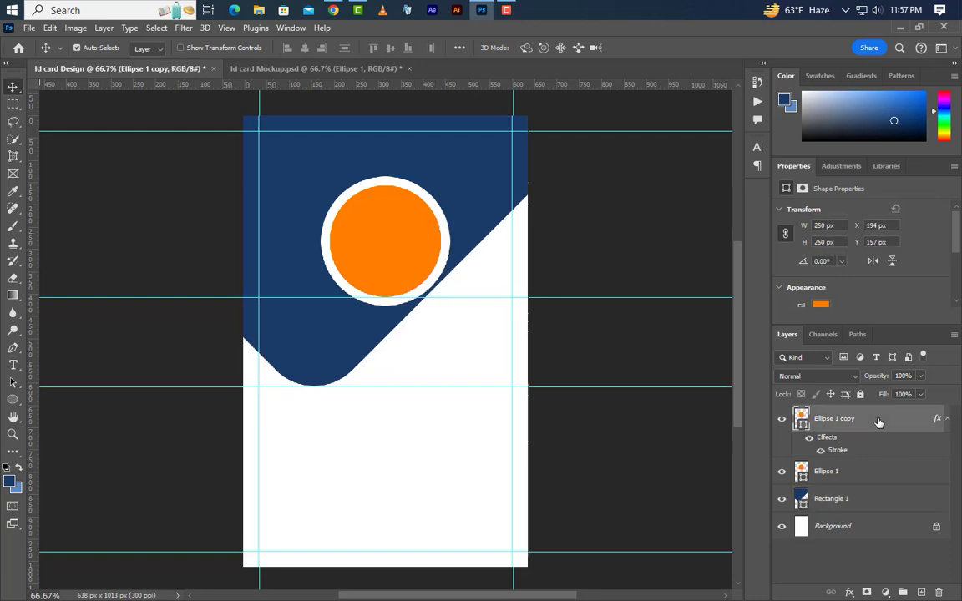
right_click(879, 422)
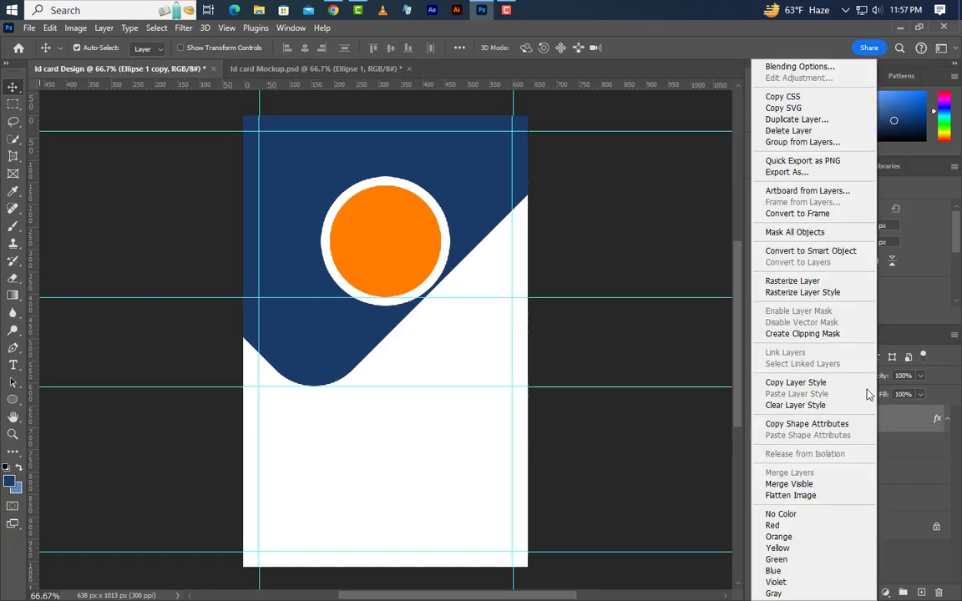
left_click(820, 251)
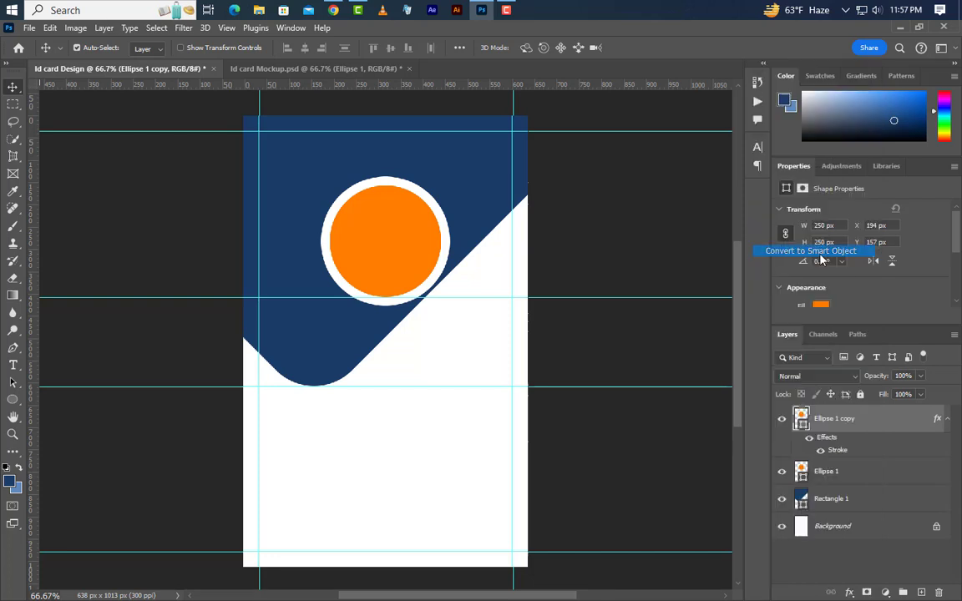
left_click(804, 425, "ctrl")
key("Delete")
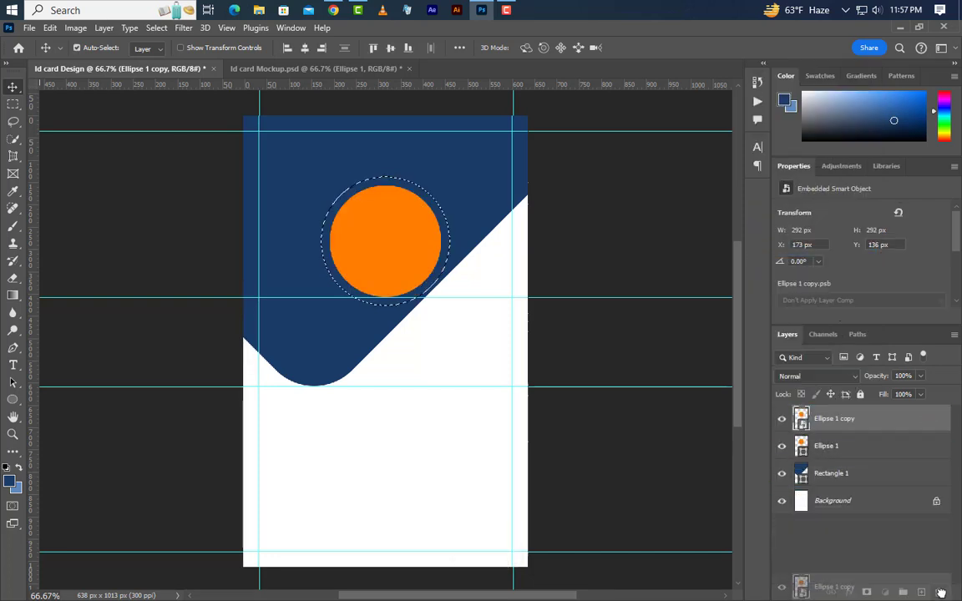
Step: Rasterize Rectangle 1, cut the circular gap from it, and duplicate Ellipse 1 again
left_click(904, 446)
right_click(904, 446)
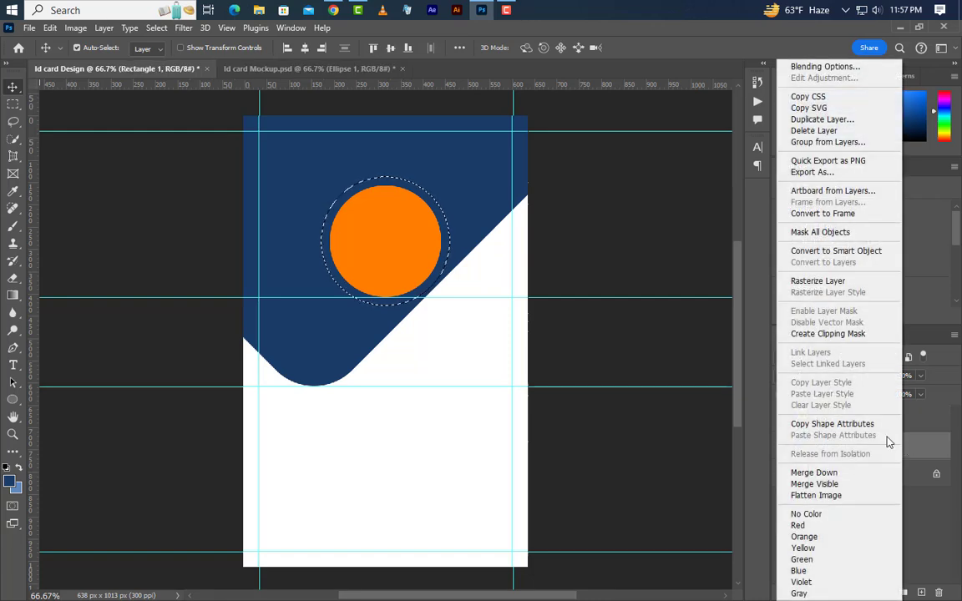
left_click(802, 282)
key("Delete")
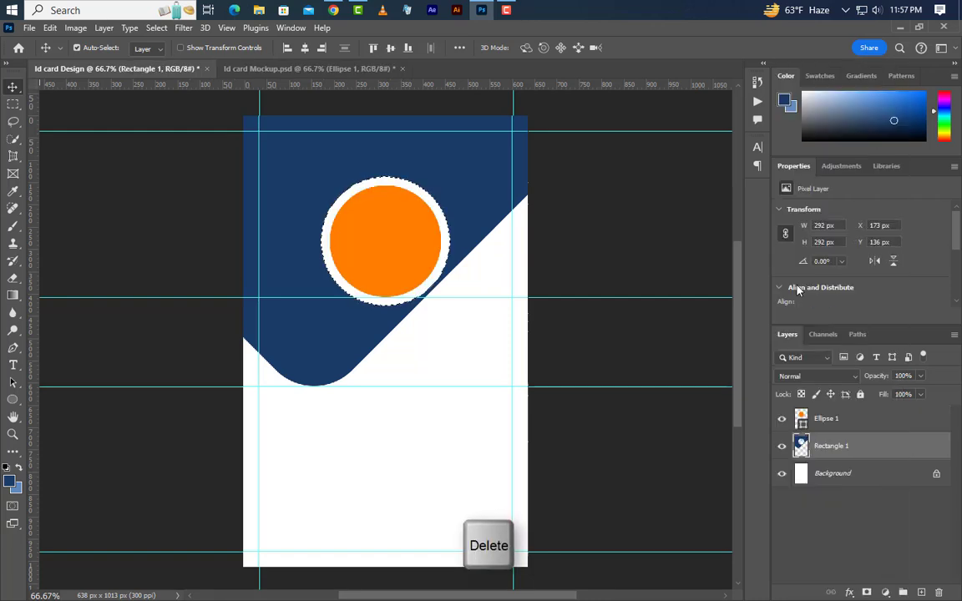
key("ctrl+d")
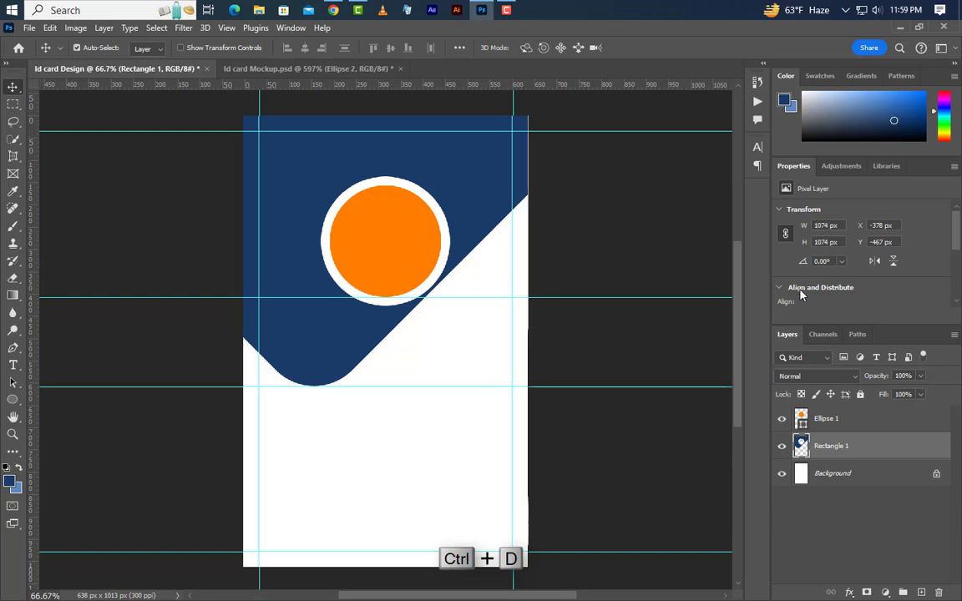
scroll(392, 311, "up", 8)
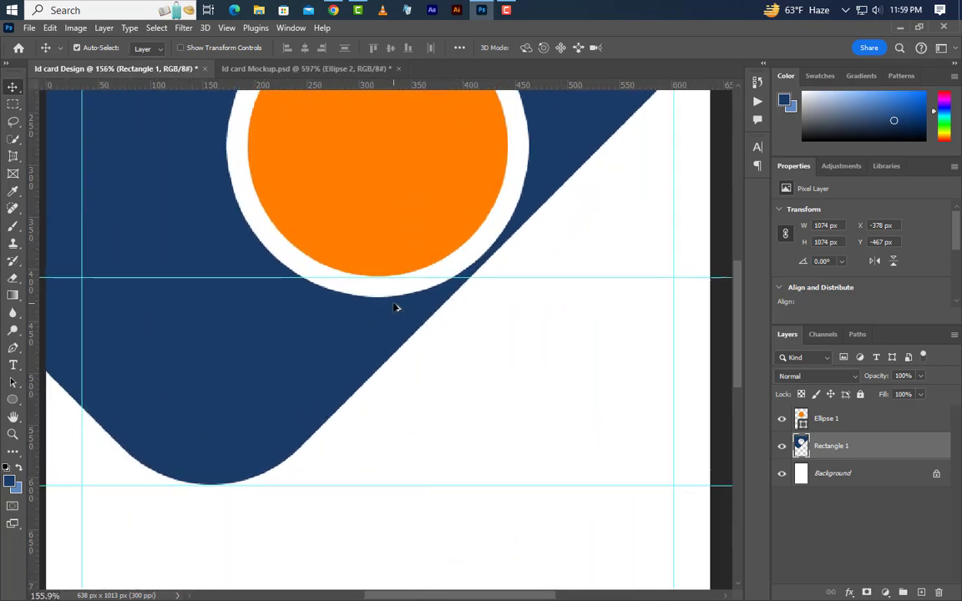
left_click_drag(874, 421, 921, 591)
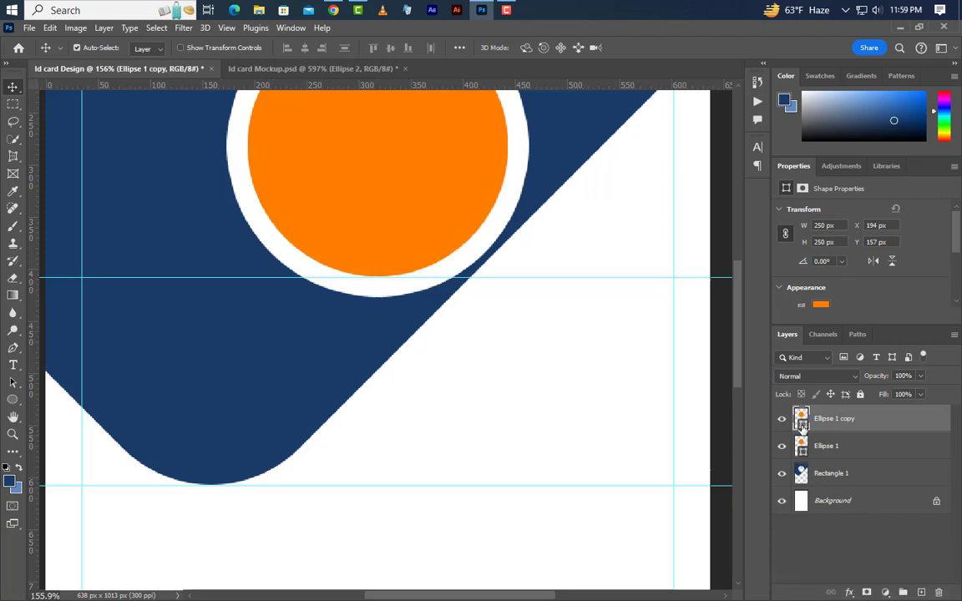
Step: Make the copy a 65 px tan circle placed on the diagonal edge beside the orange circle
double_click(800, 419)
left_click(657, 414)
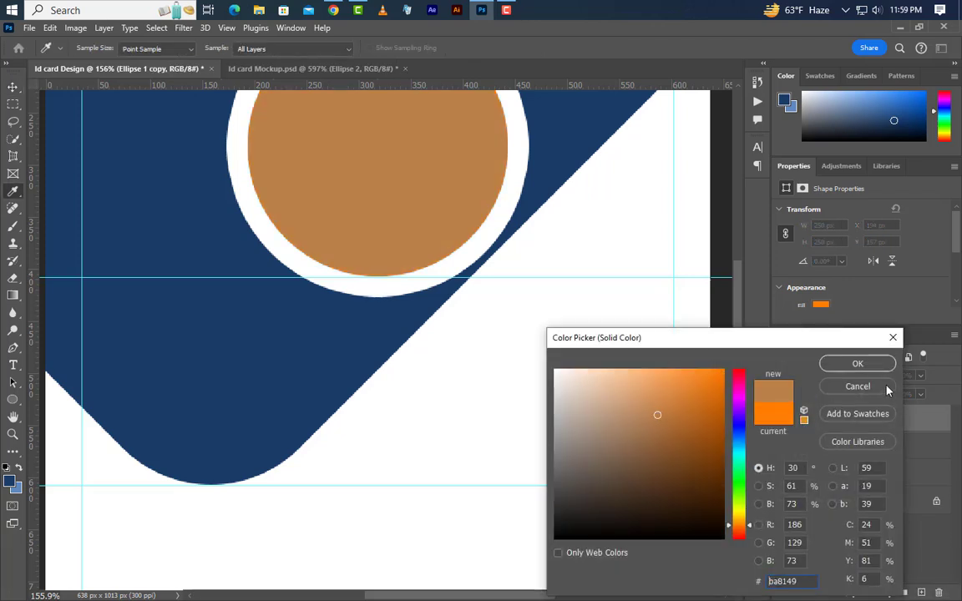
left_click(857, 363)
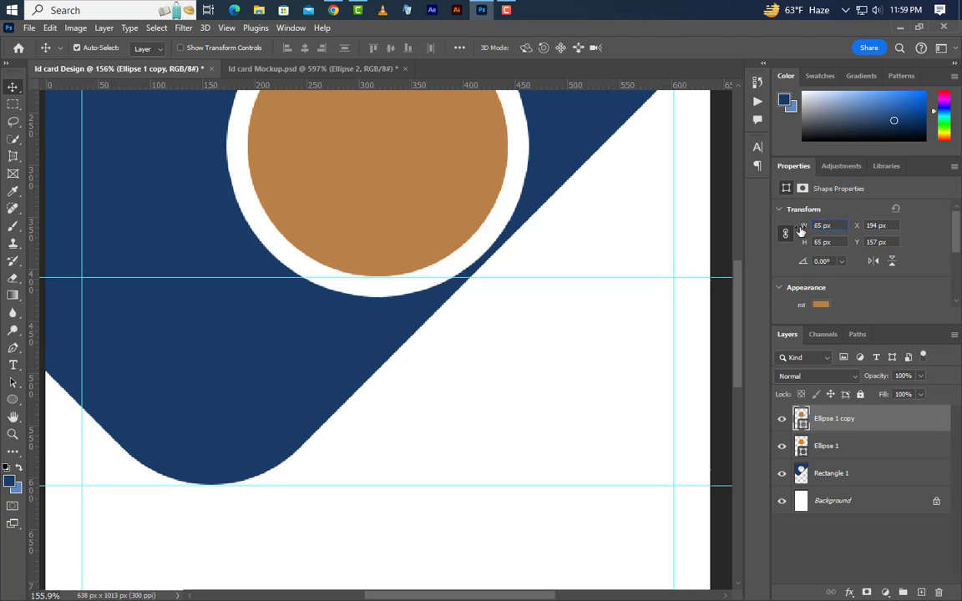
key("ctrl+z")
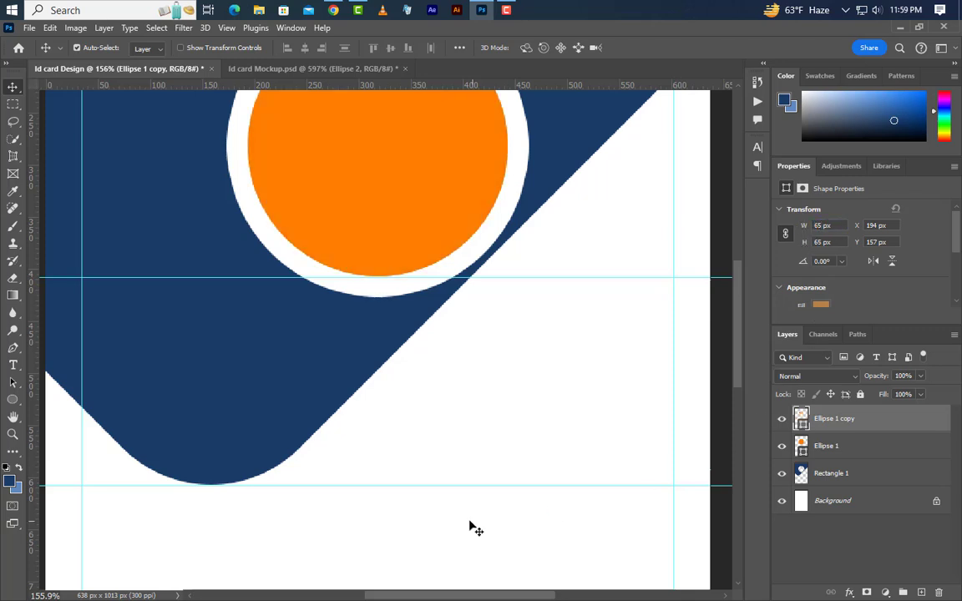
scroll(469, 525, "up", 3)
left_click_drag(257, 139, 368, 434)
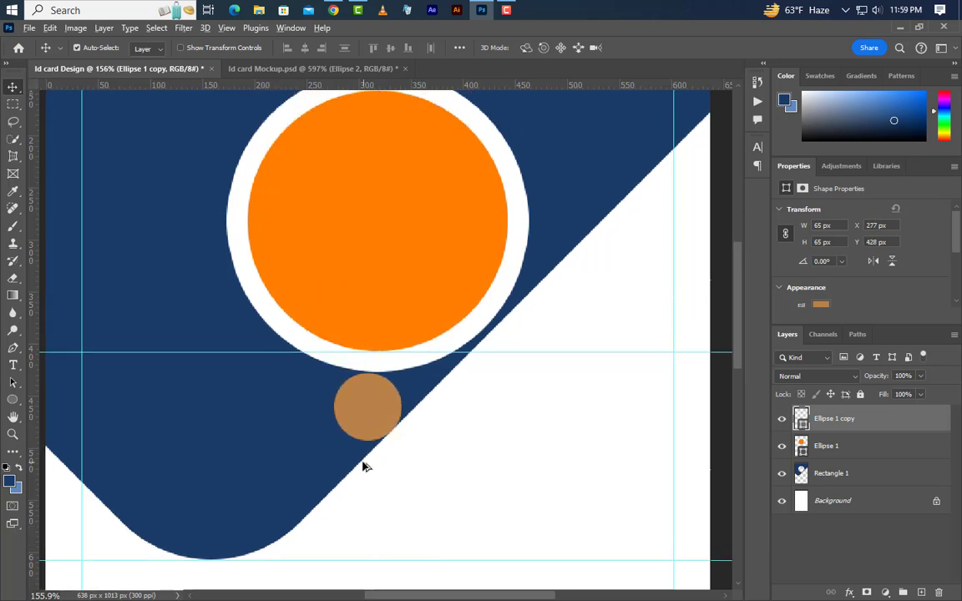
scroll(404, 421, "up", 5)
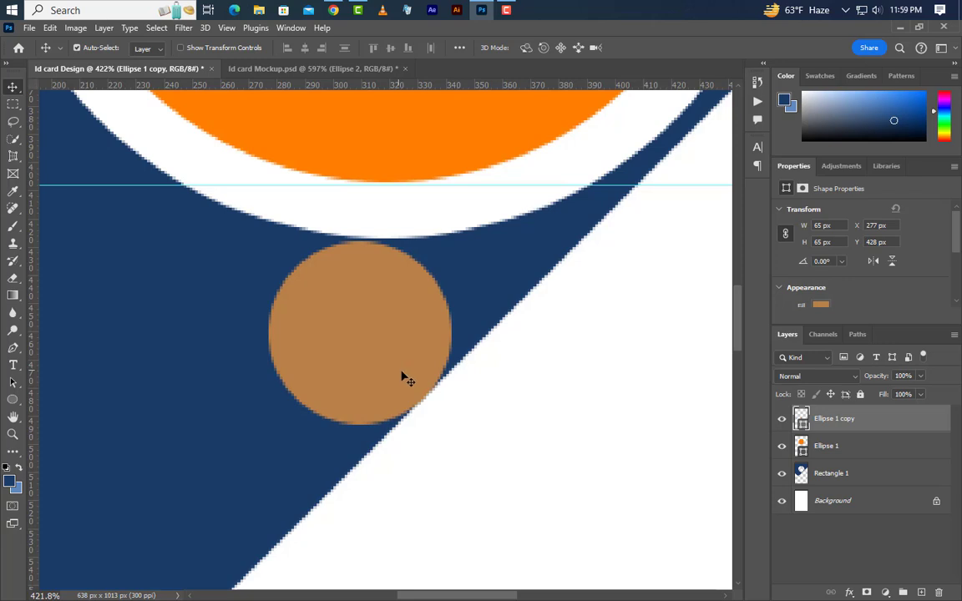
key("Up")
key("Right")
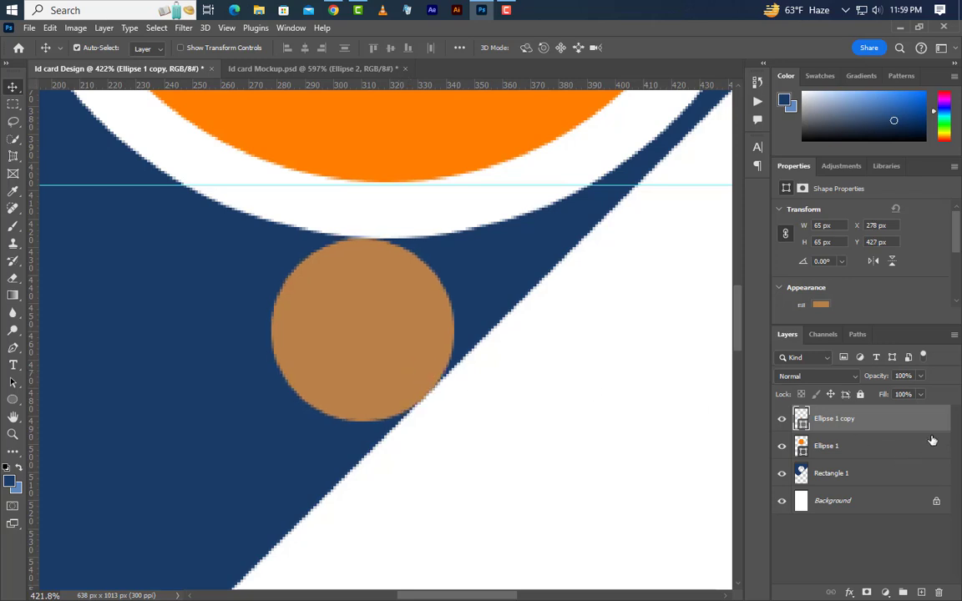
Step: Duplicate the tan circle and move the copy up along the diagonal
left_click_drag(835, 419, 921, 592)
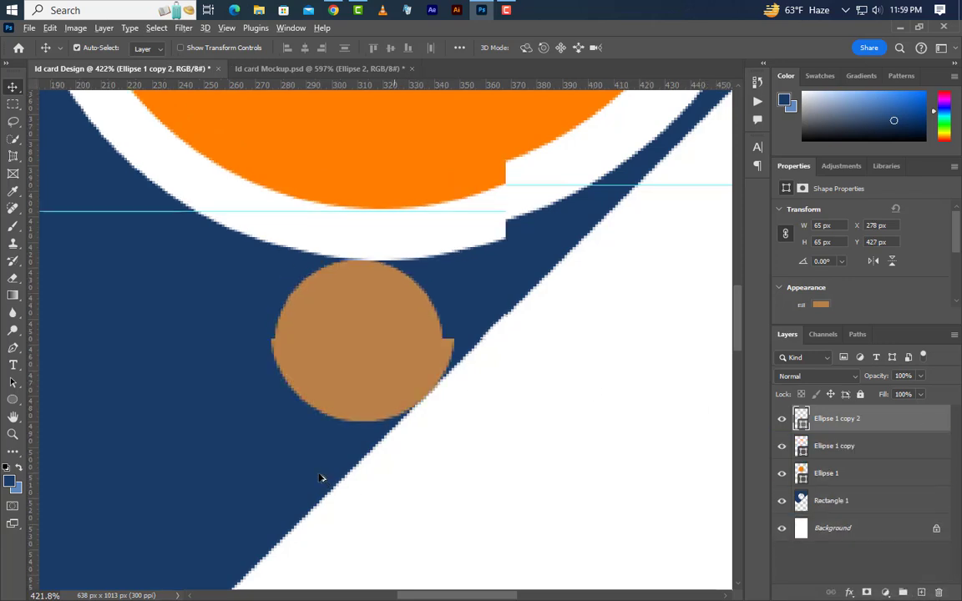
scroll(320, 478, "down", 3)
left_click_drag(523, 225, 590, 172)
scroll(590, 172, "up", 3)
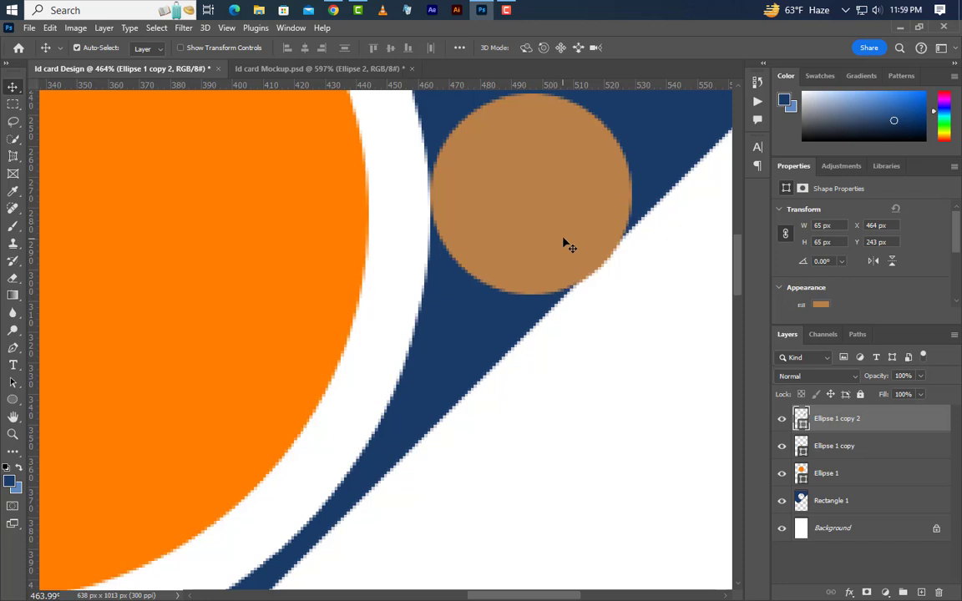
key("Up")
key("Up")
scroll(538, 341, "down", 3)
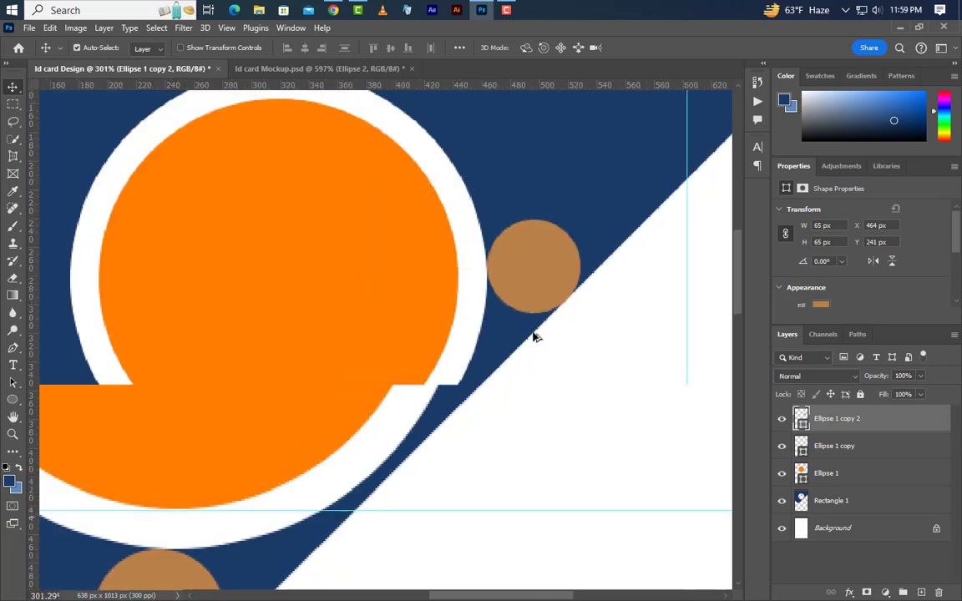
Step: Combine both tan circles into one smart object, load it as a selection, move it down the stack
left_click(869, 451, "shift")
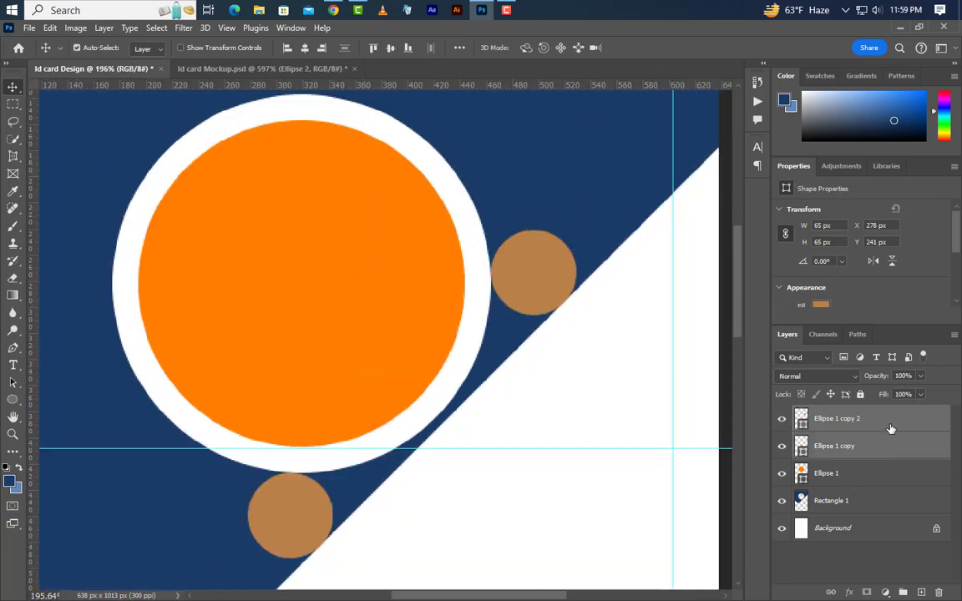
right_click(873, 435)
left_click(823, 252)
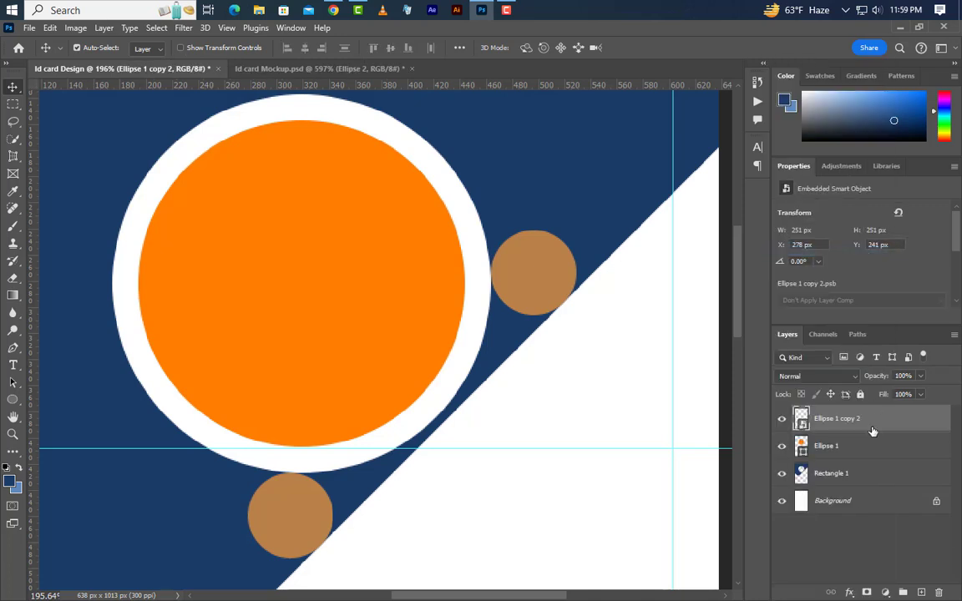
left_click(803, 421, "ctrl")
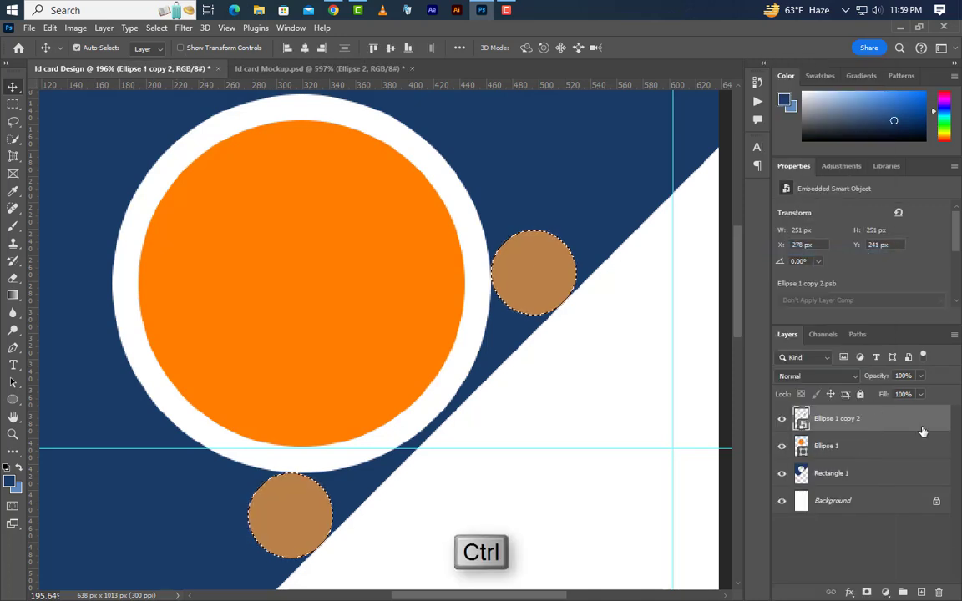
left_click_drag(803, 421, 939, 592)
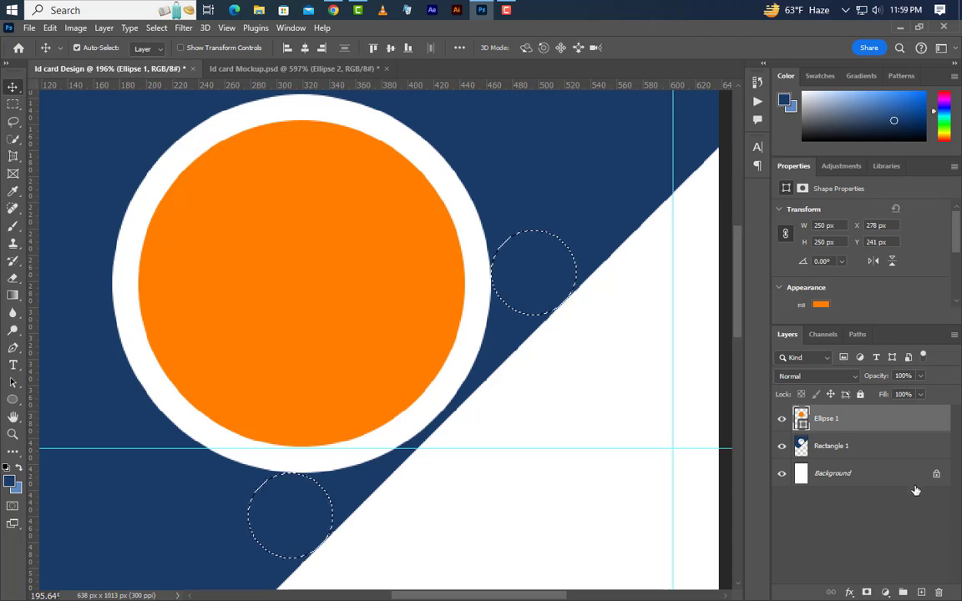
Step: On Rectangle 1, invert the selection and set the Eraser to 80 px, 100% hardness
left_click(901, 455)
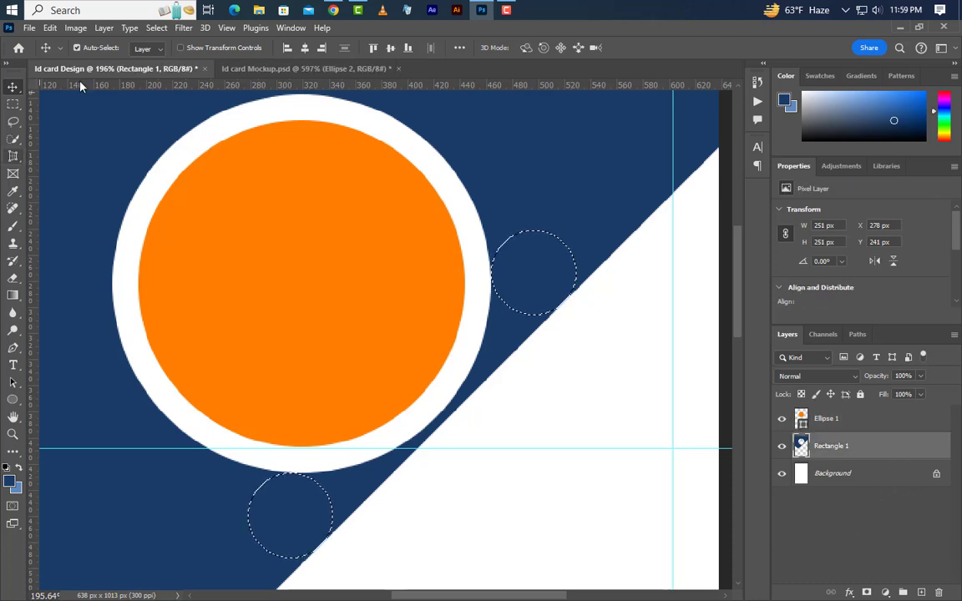
left_click(156, 27)
left_click(167, 80)
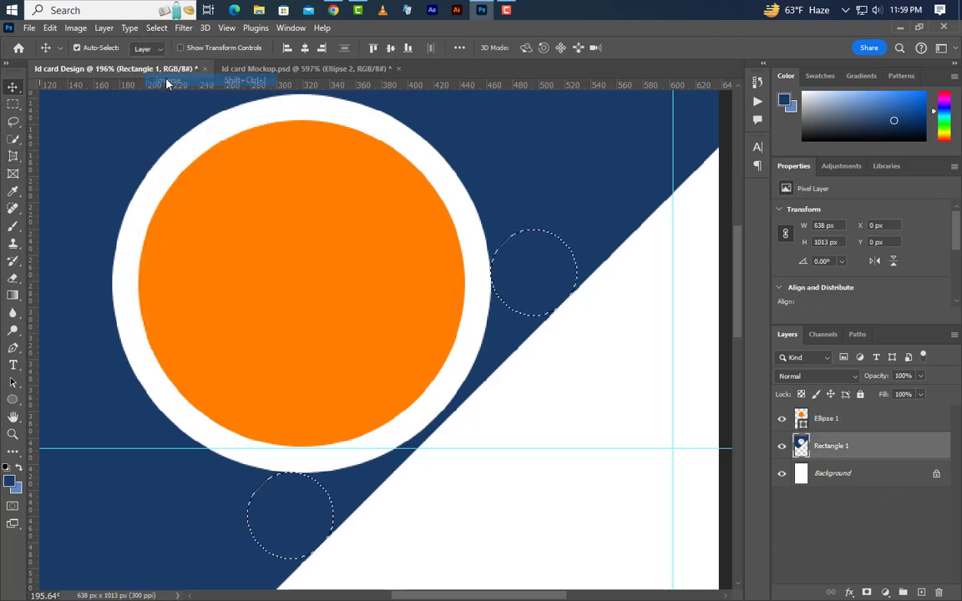
left_click(10, 283)
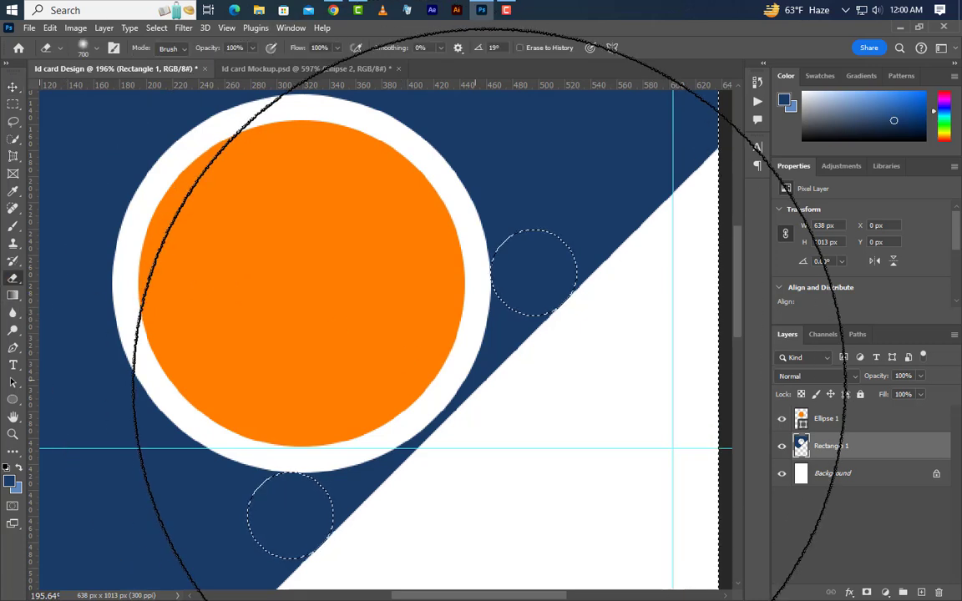
key("bracketleft")
key("bracketleft")
key("bracketleft")
key("bracketleft")
key("bracketleft")
key("bracketleft")
key("bracketleft")
key("bracketleft")
key("bracketleft")
key("bracketleft")
key("bracketleft")
key("bracketleft")
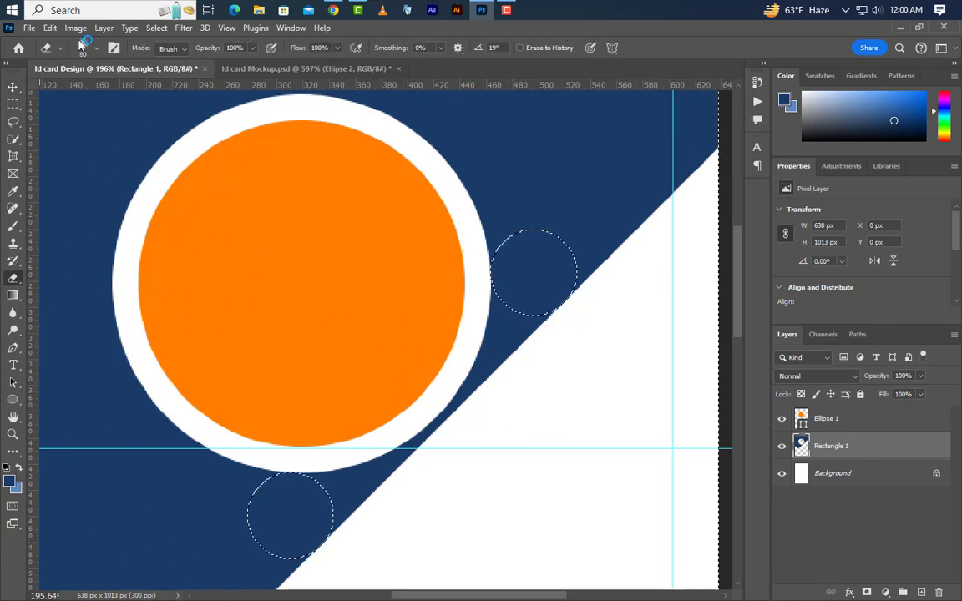
left_click(89, 48)
left_click_drag(76, 122, 180, 121)
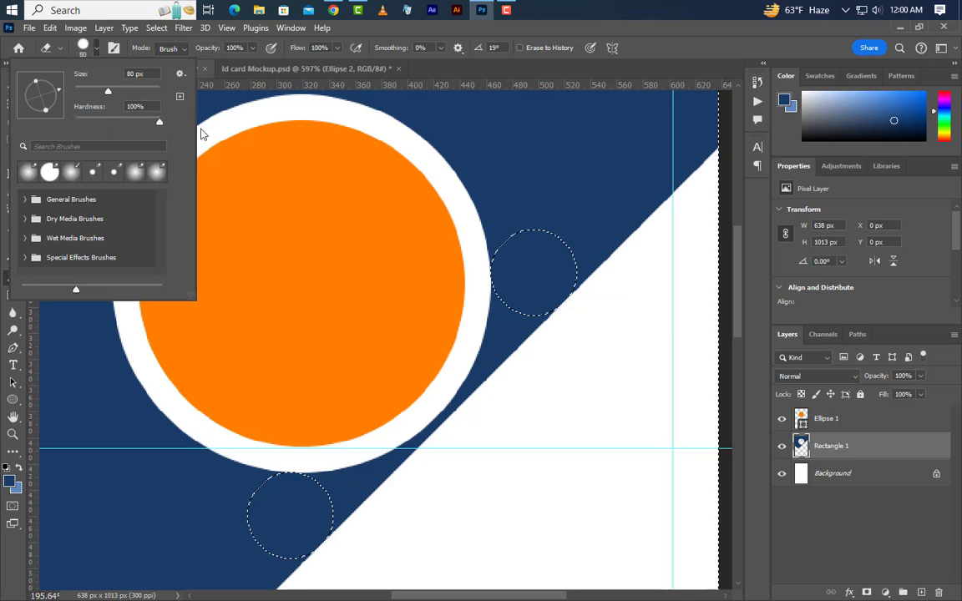
Step: Erase the navy strip along the diagonal edge, then deselect
left_click(487, 325)
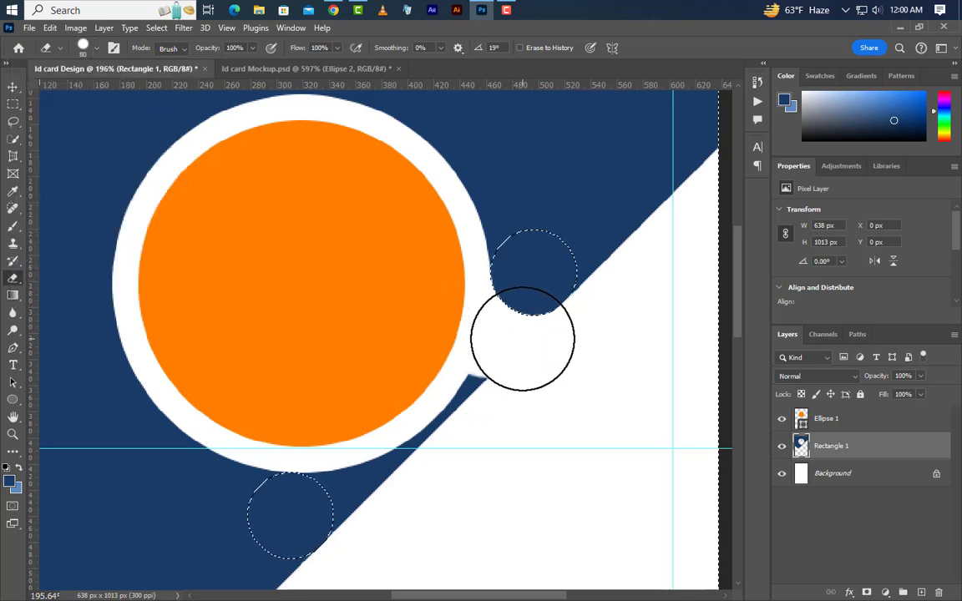
mouse_move(522, 339)
left_mouse_down()
mouse_move(490, 402)
mouse_move(397, 462)
mouse_move(359, 476)
mouse_move(344, 467)
mouse_move(361, 511)
left_mouse_up()
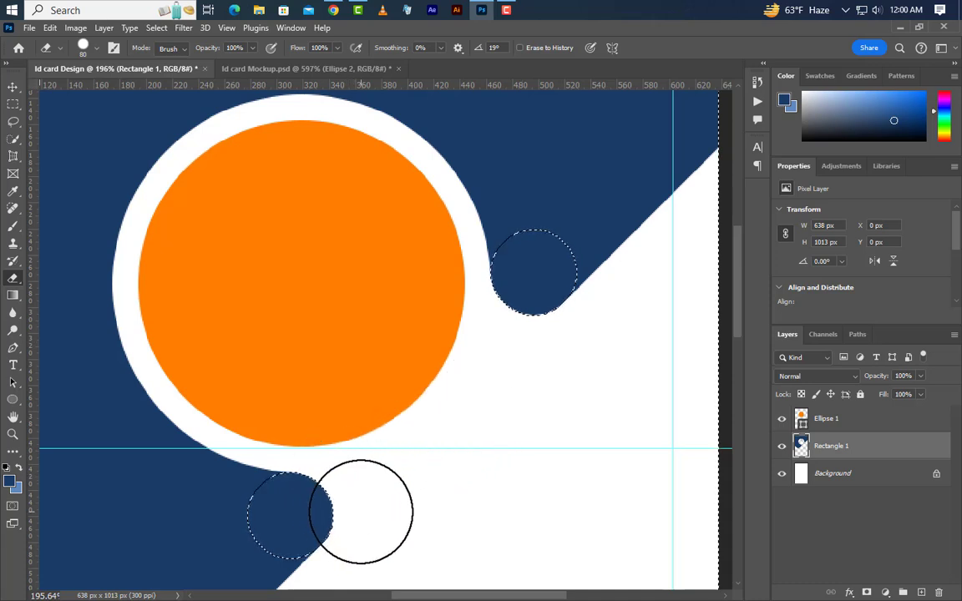
scroll(410, 328, "down", 5)
key("ctrl+d")
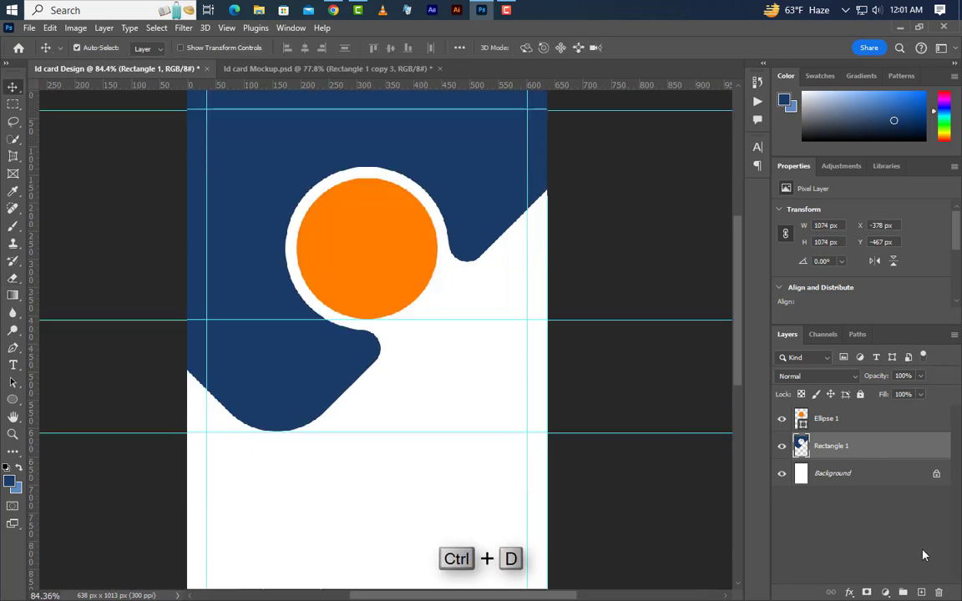
Step: On a new layer, draw an 830 px orange square with 120 px rounded corners
left_click(921, 592)
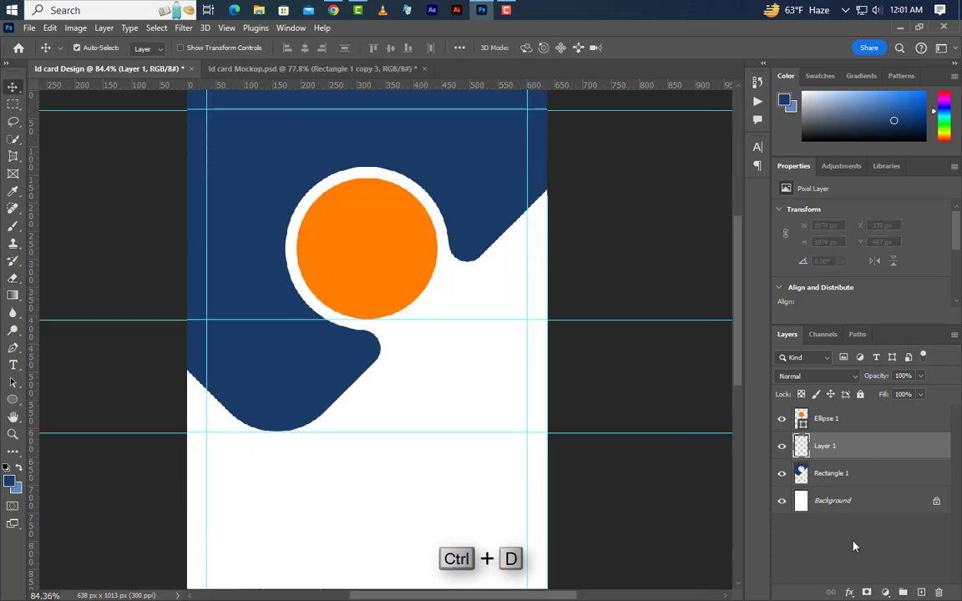
right_click(14, 402)
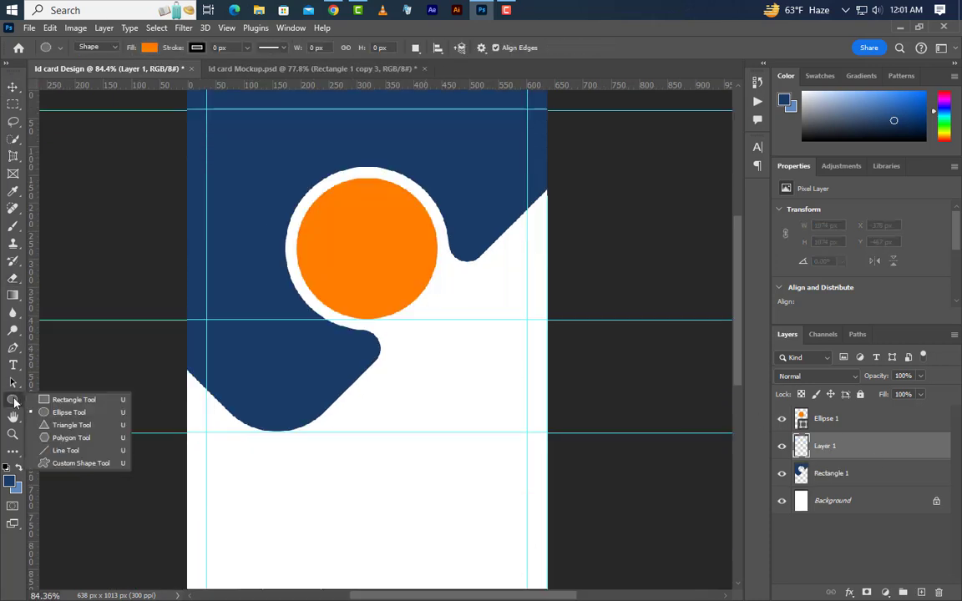
left_click(63, 399)
left_click_drag(230, 148, 282, 200)
left_click_drag(380, 342, 531, 473)
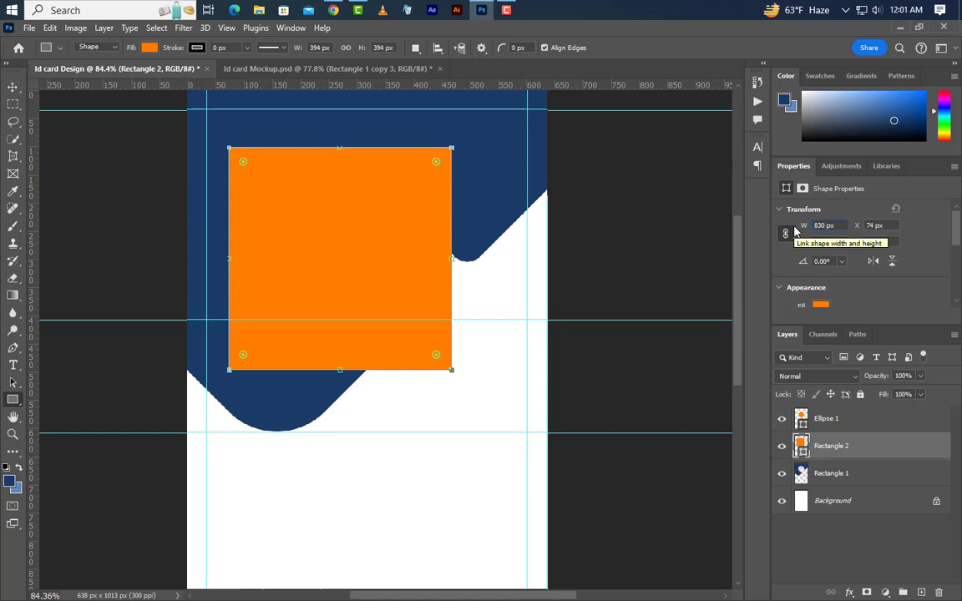
key("Return")
scroll(863, 290, "down", 3)
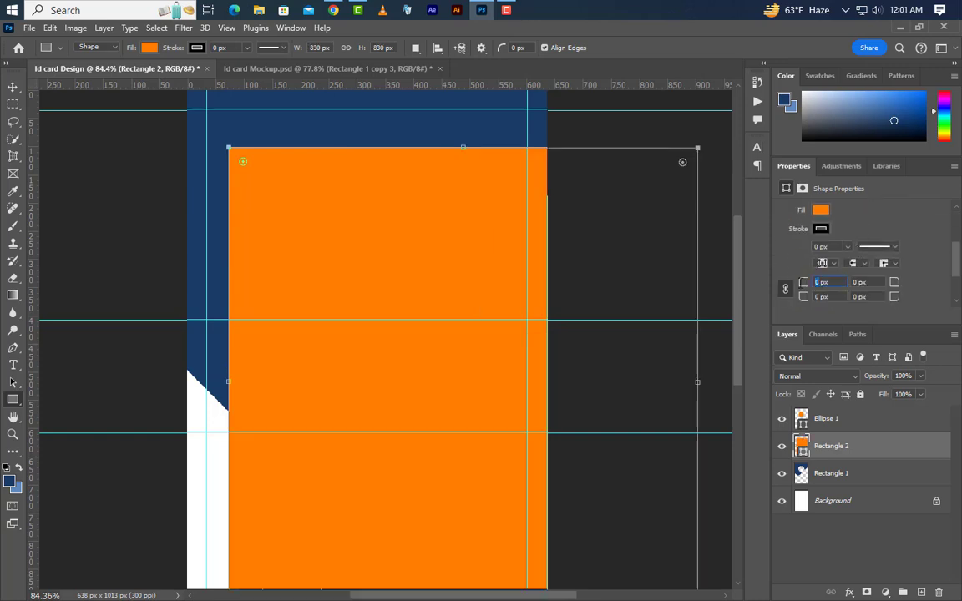
type("12")
key("Return")
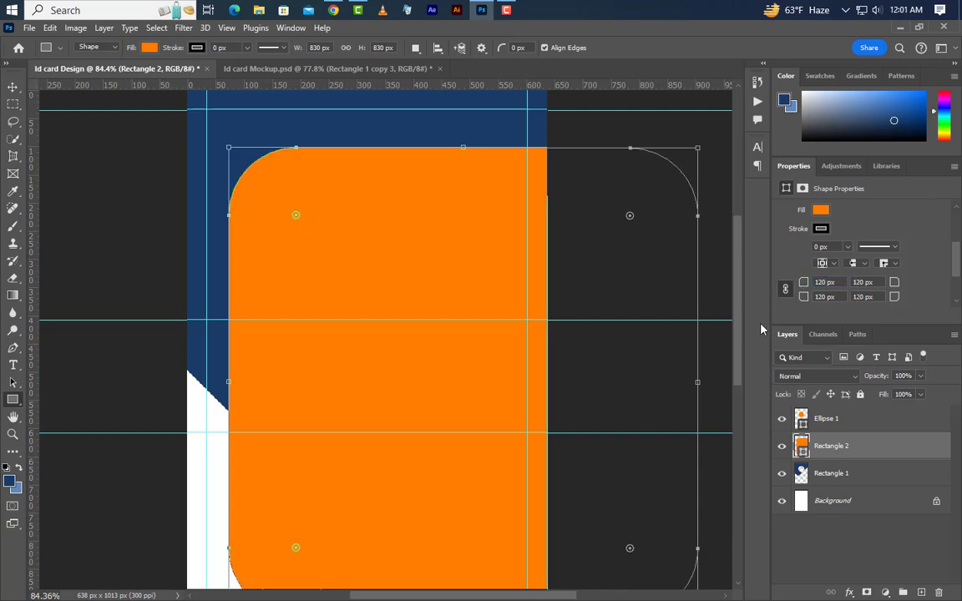
Step: Rotate the rounded square 45° and move it over the card's upper left, navy showing below
right_click(443, 274)
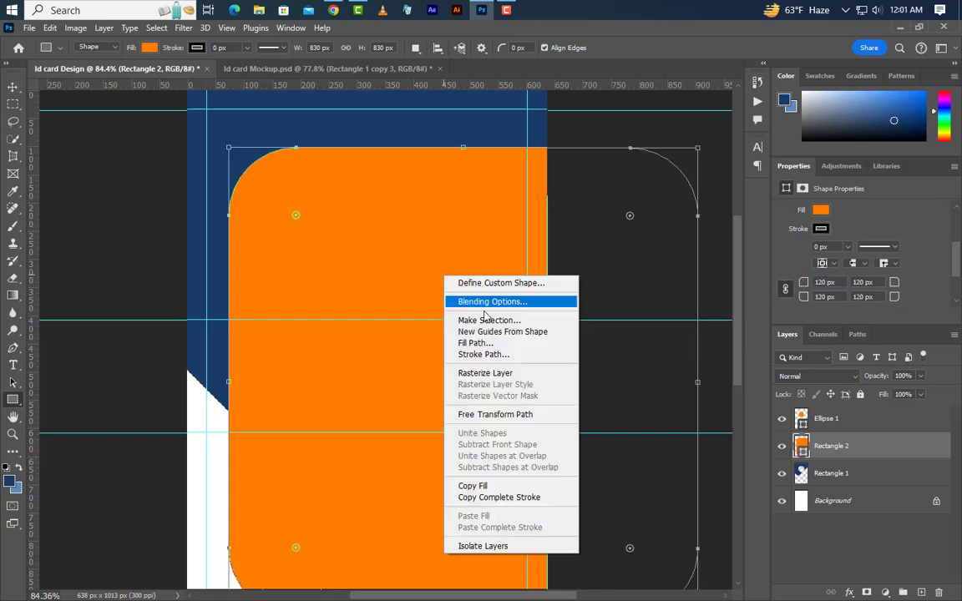
left_click(493, 414)
left_click_drag(631, 126, 385, 52)
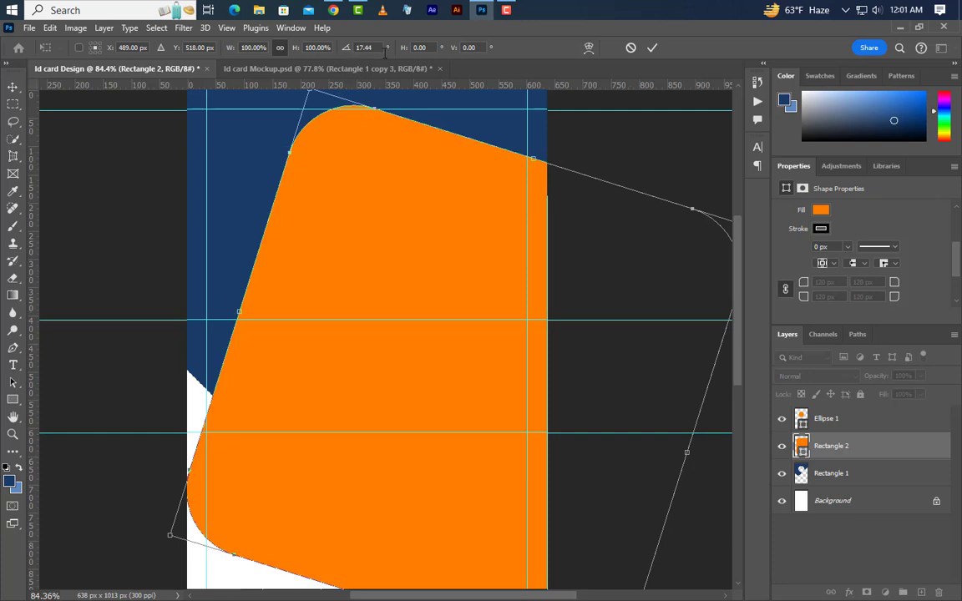
type("45")
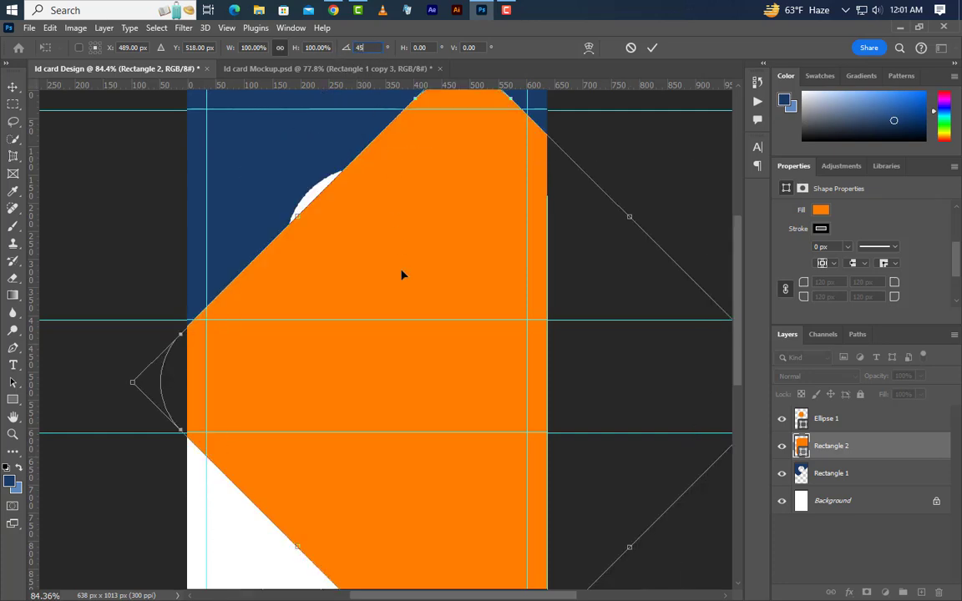
left_click_drag(413, 399, 252, 154)
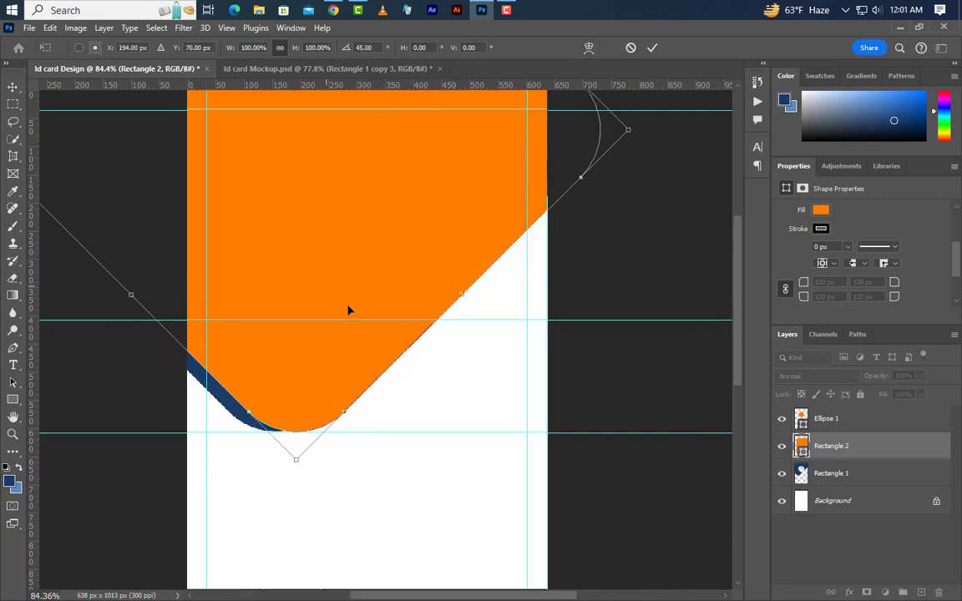
left_click_drag(342, 363, 326, 362)
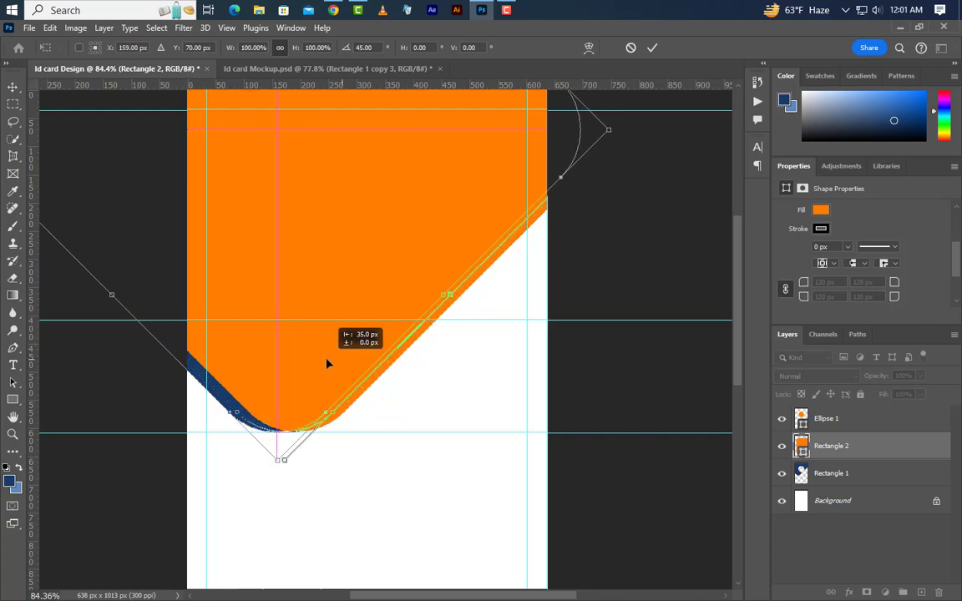
key("shift+Up")
key("shift+Up")
key("shift+Up")
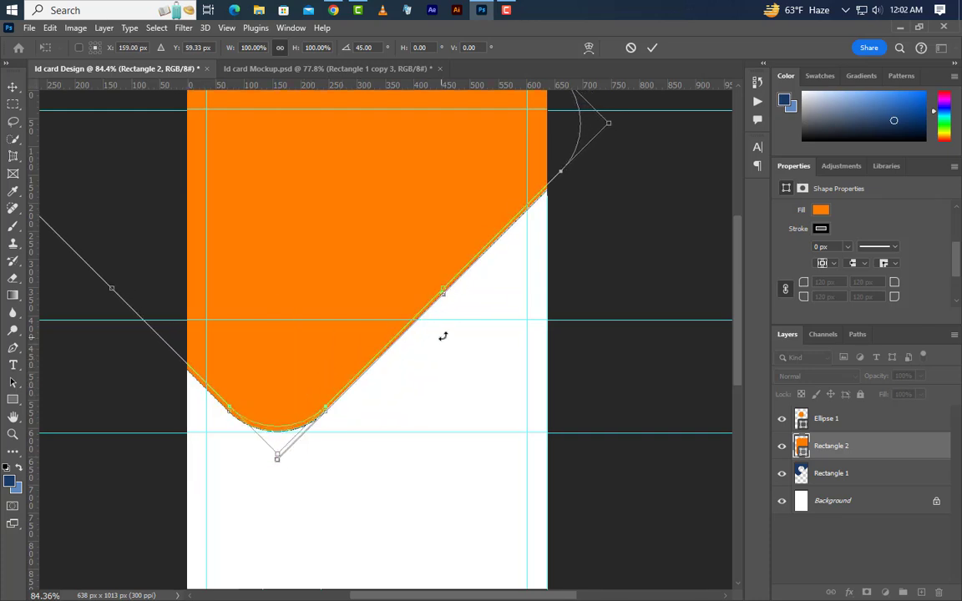
key("shift+Up")
key("shift+Up")
key("shift+Up")
key("shift+Up")
key("shift+Up")
key("shift+Up")
key("shift+Up")
key("shift+Up")
key("shift+Up")
key("shift+Up")
key("shift+Up")
key("shift+Up")
key("shift+Up")
key("shift+Up")
key("shift+Up")
key("shift+Up")
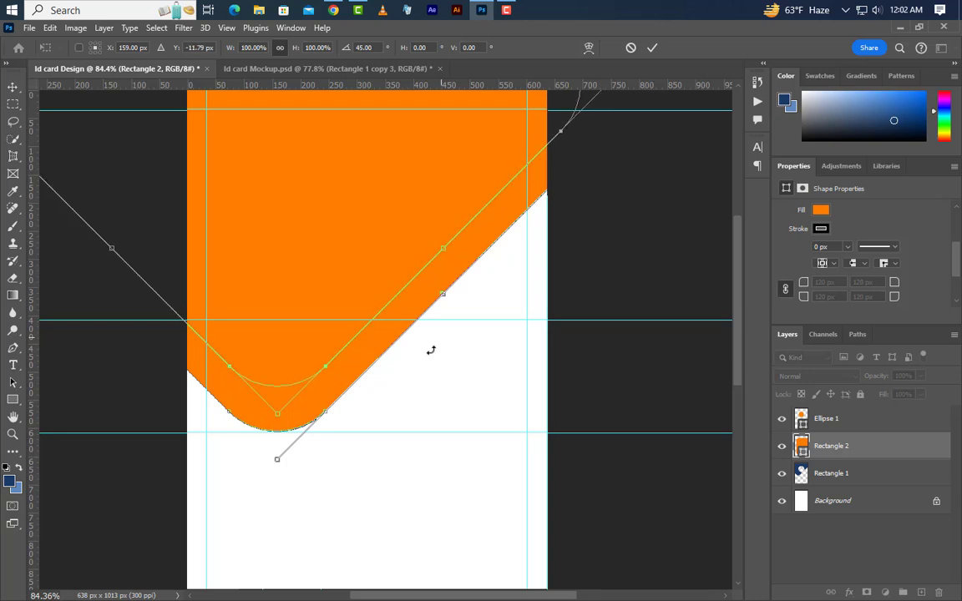
key("shift+Up")
key("shift+Up")
key("shift+Up")
key("shift+Up")
key("shift+Up")
key("shift+Up")
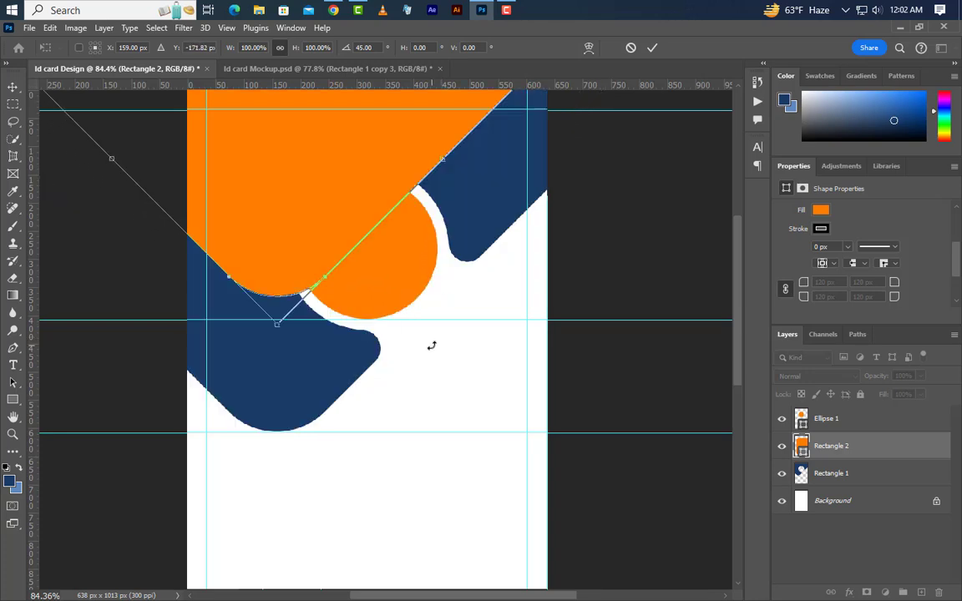
left_click(654, 48)
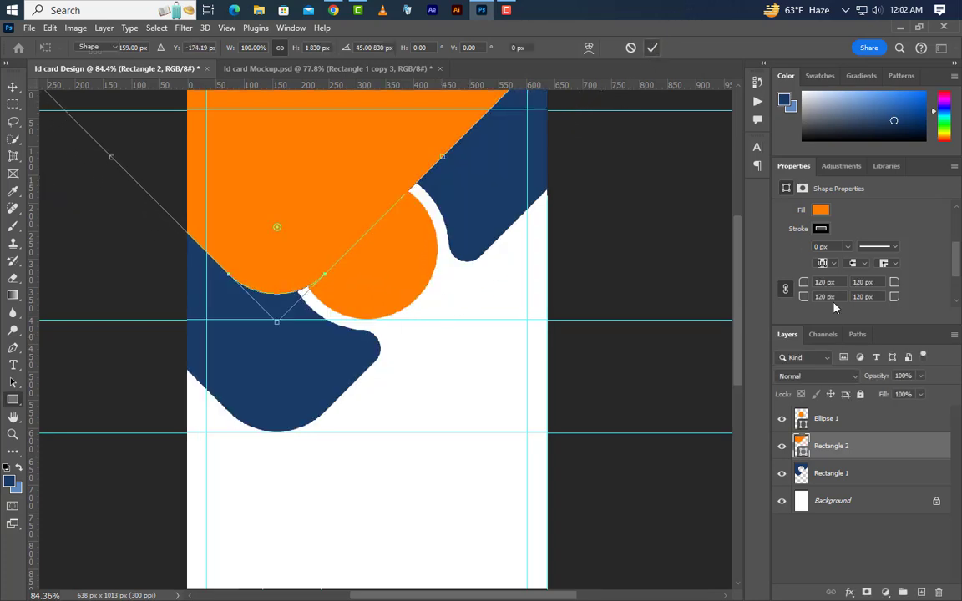
double_click(802, 451)
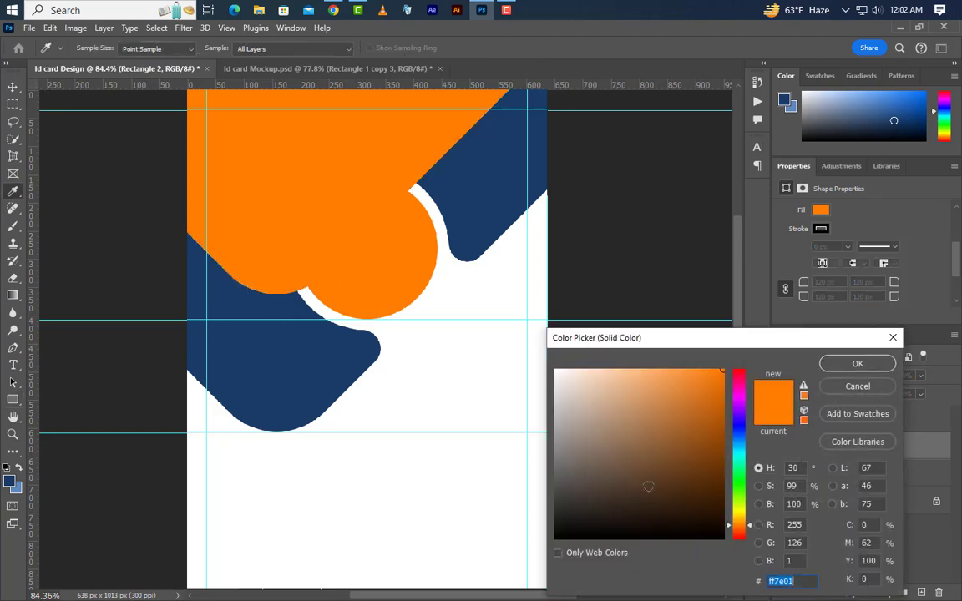
Step: Fill Rectangle 2 with white and clip it to the navy shape
left_click(523, 395)
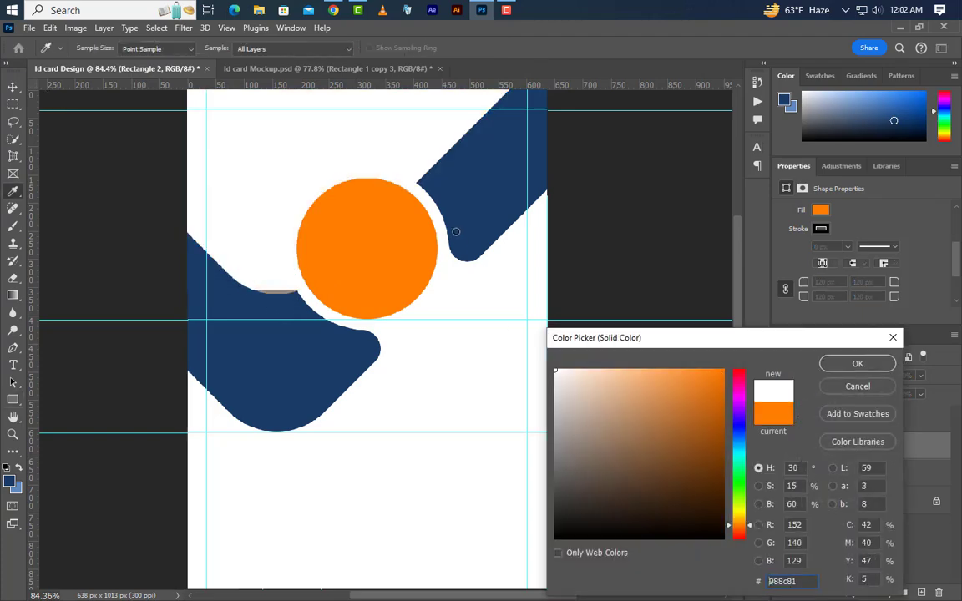
left_click(856, 364)
key("v")
right_click(871, 451)
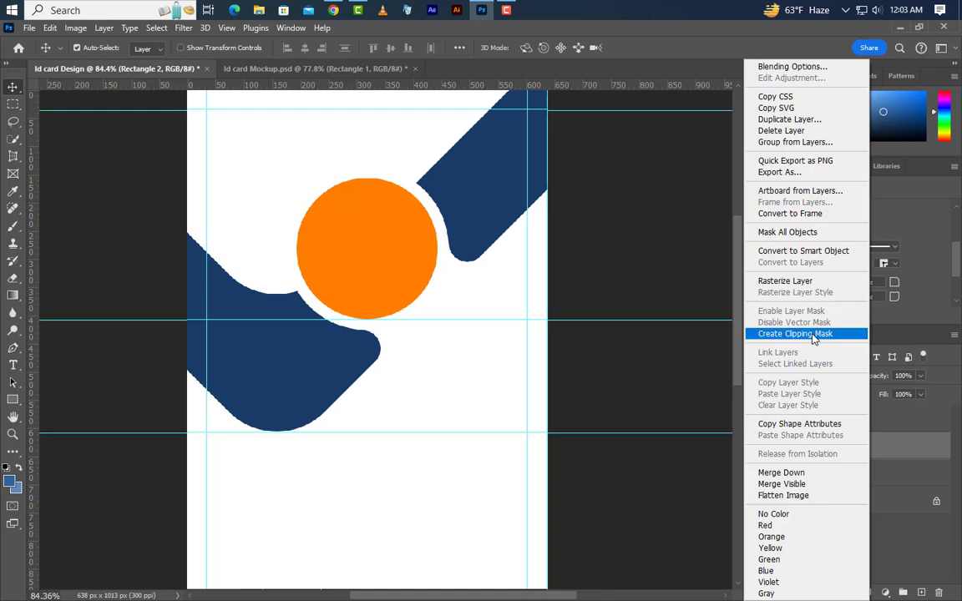
left_click(812, 334)
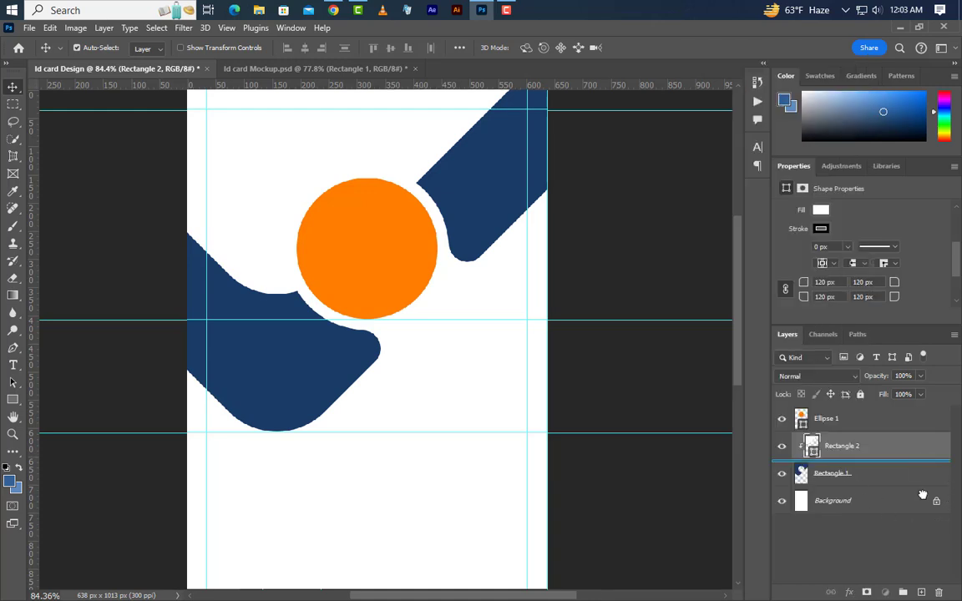
Step: Duplicate Rectangle 2, fill the copy with #346296, and nudge it up to leave a white edge
left_click_drag(835, 446, 921, 592)
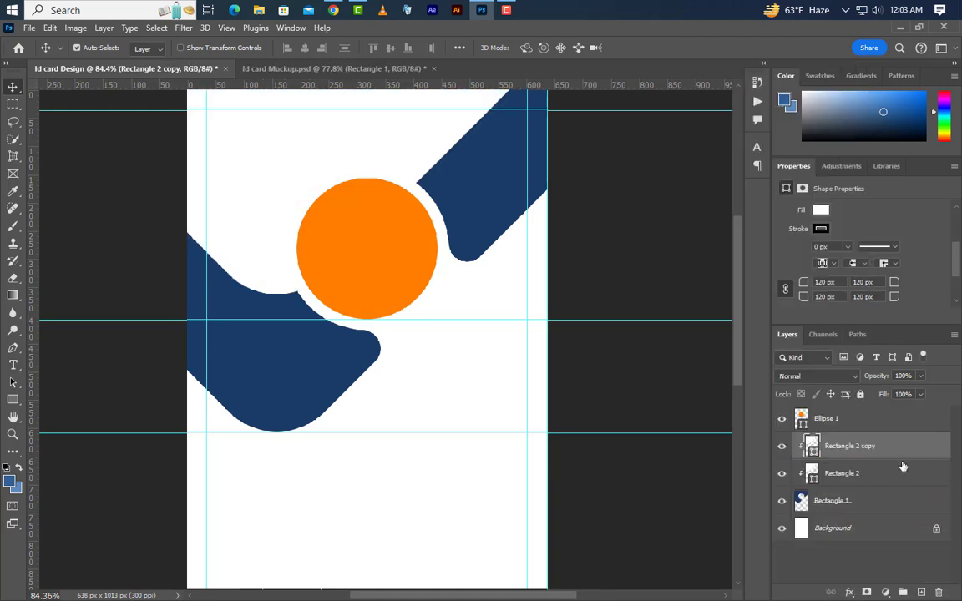
double_click(813, 452)
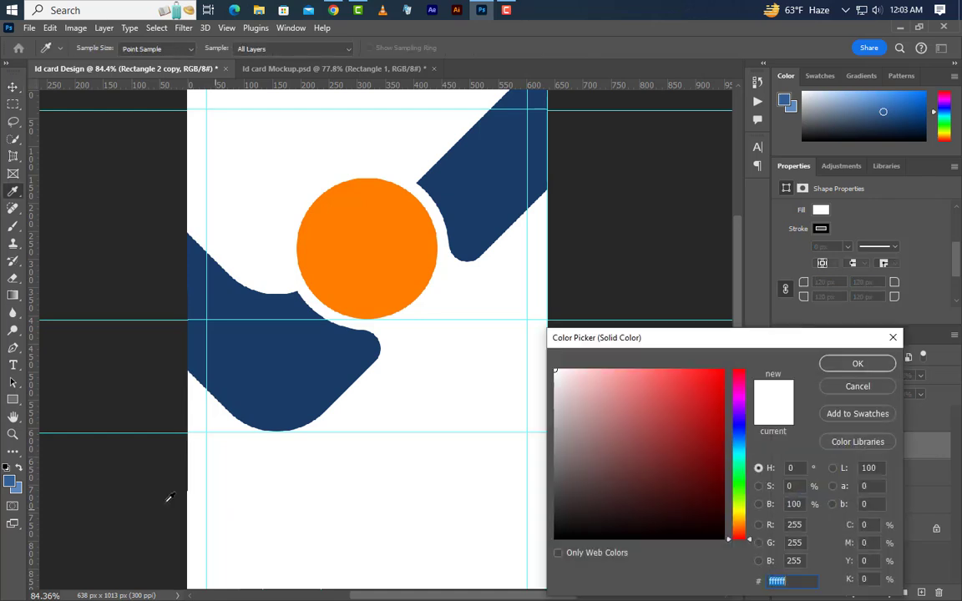
left_click(11, 482)
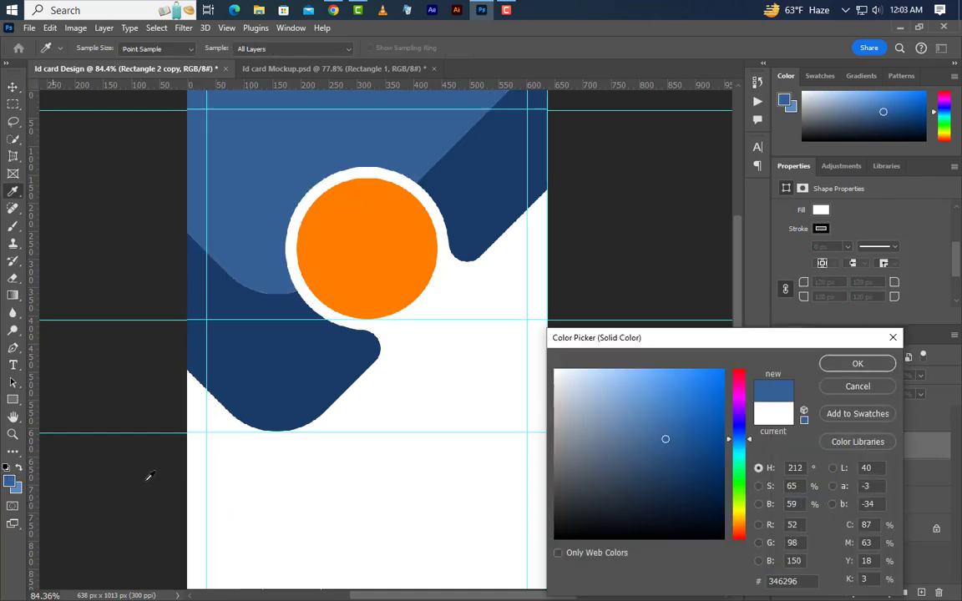
left_click(856, 370)
key("Up")
key("Up")
key("Up")
key("Up")
key("Up")
key("Up")
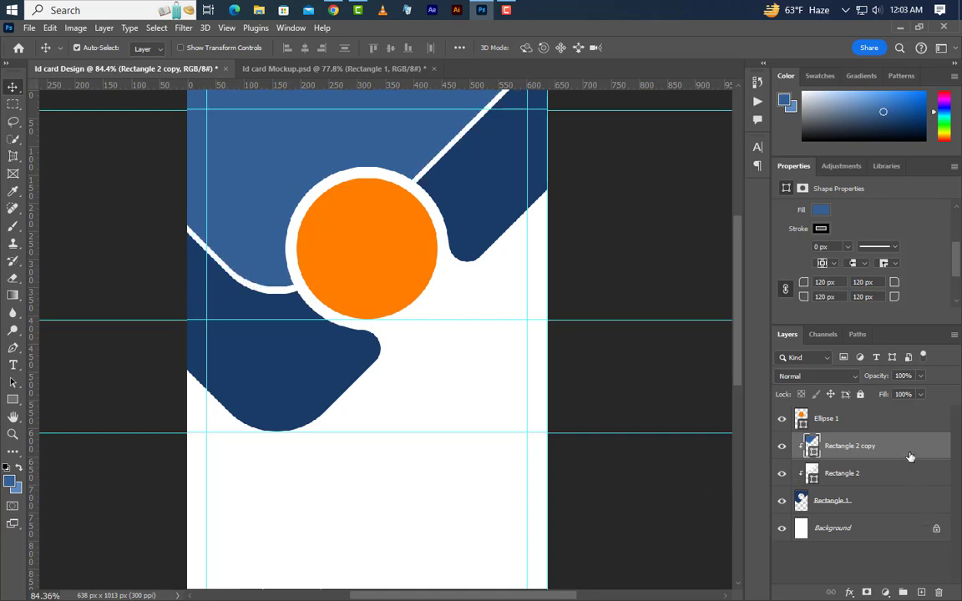
Step: Duplicate the wave shape, fill the copy white and shift it up-left
left_click_drag(910, 457, 843, 431)
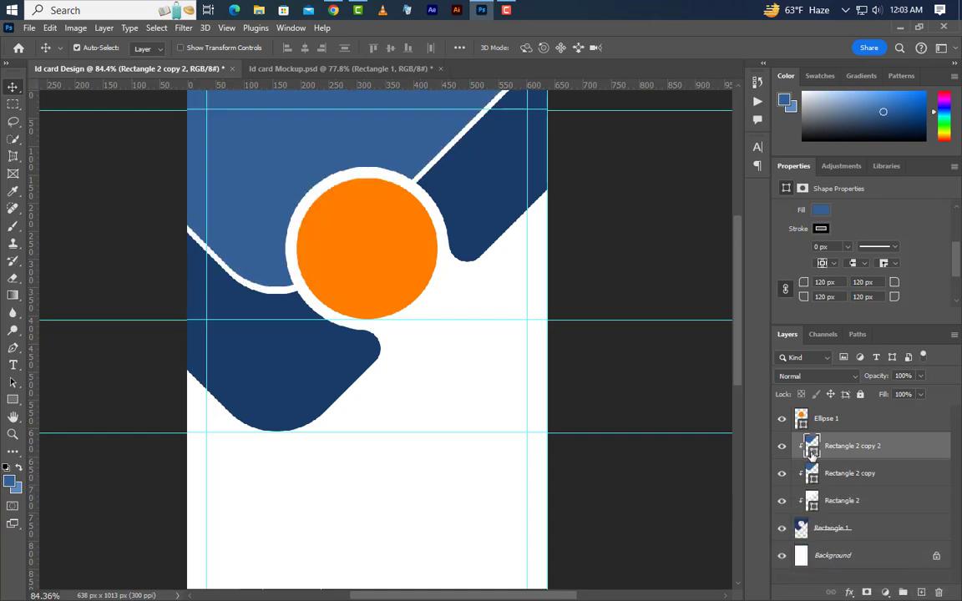
double_click(812, 452)
left_click(434, 389)
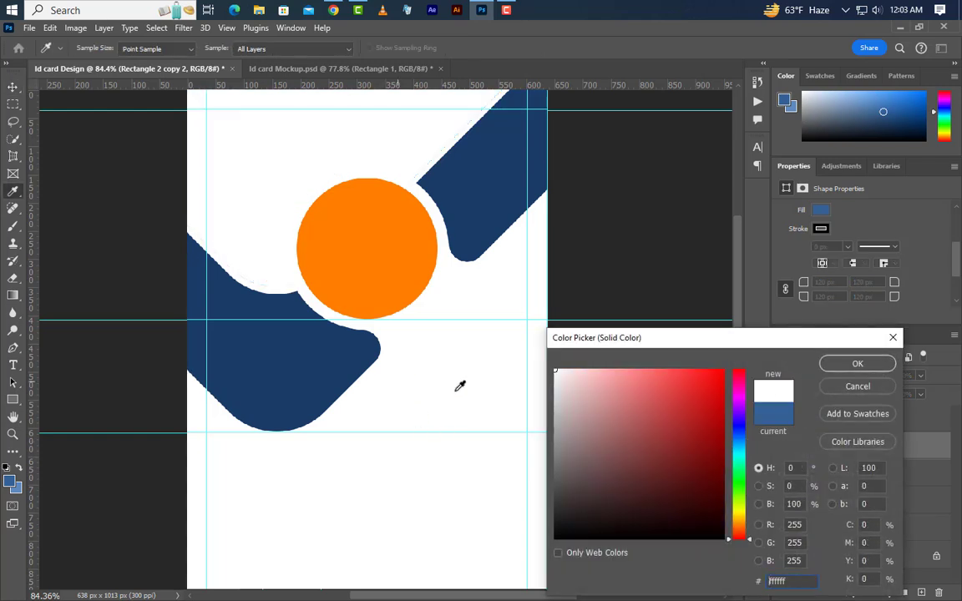
left_click(853, 365)
left_click_drag(283, 208, 229, 146)
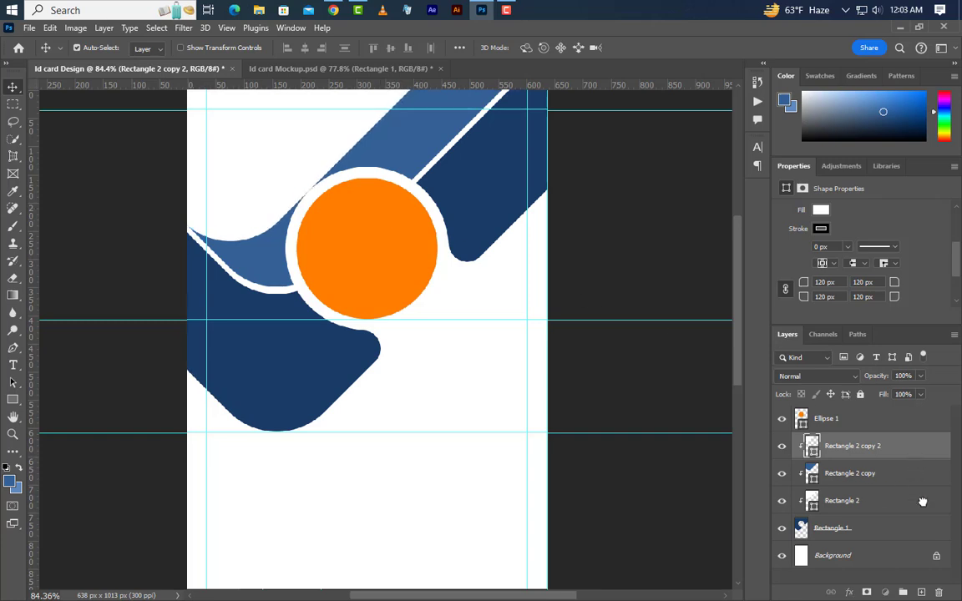
Step: Add another wave copy filled light blue 6089be
key("ctrl+j")
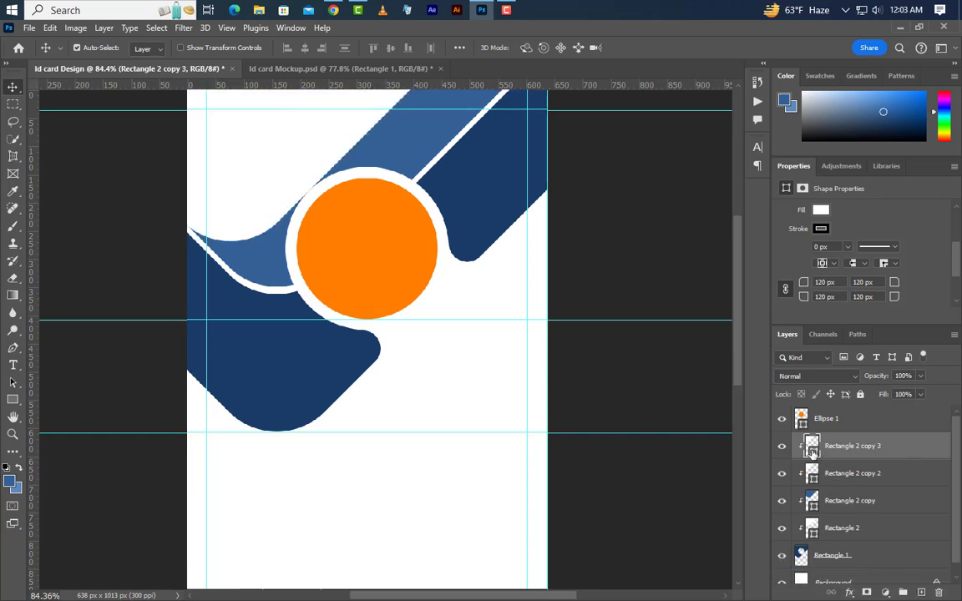
double_click(812, 451)
type("6089be")
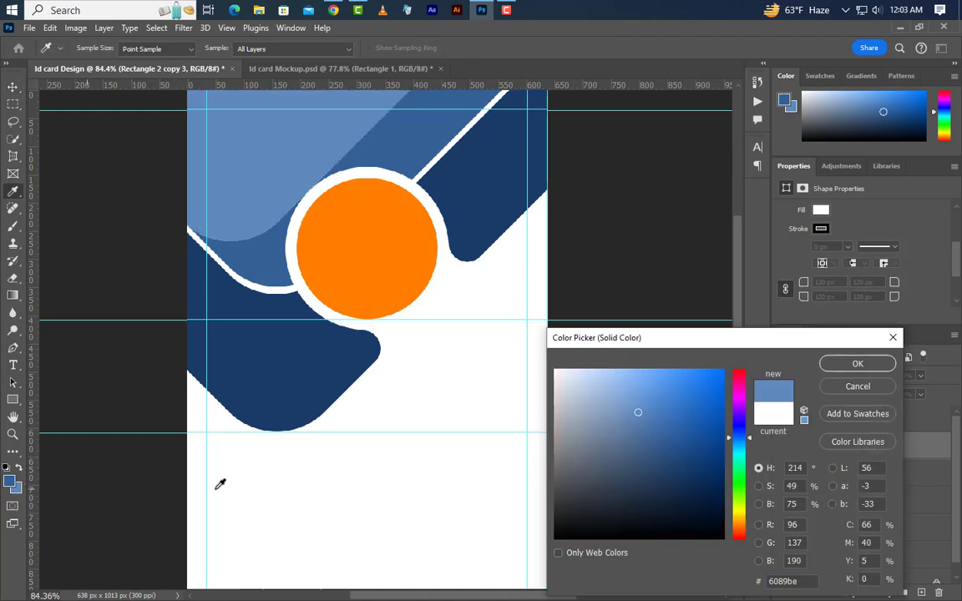
left_click(856, 365)
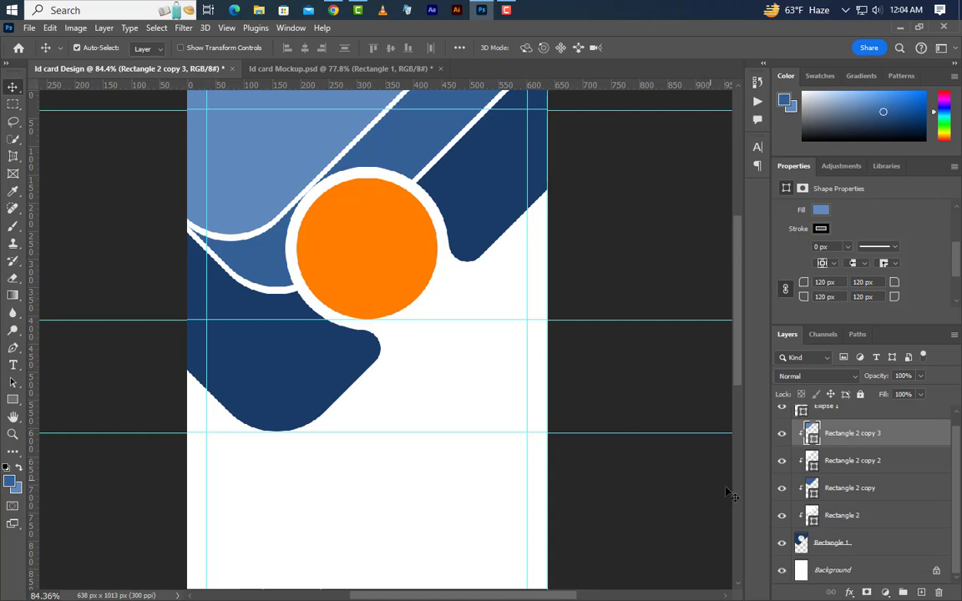
Step: Add a fourth wave copy filled near-white f2f0f0 and shift it up-left
left_click_drag(906, 444, 921, 592)
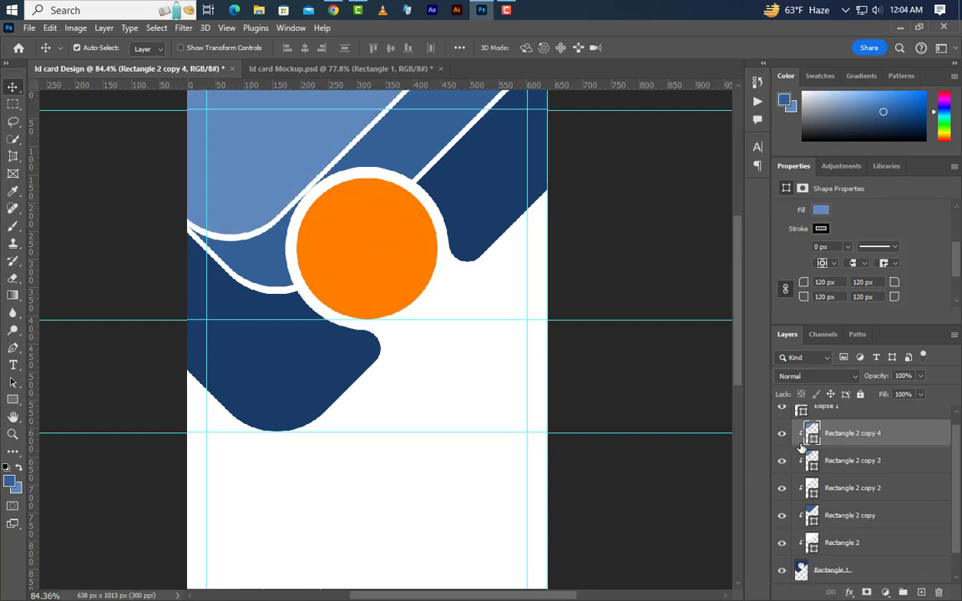
double_click(813, 438)
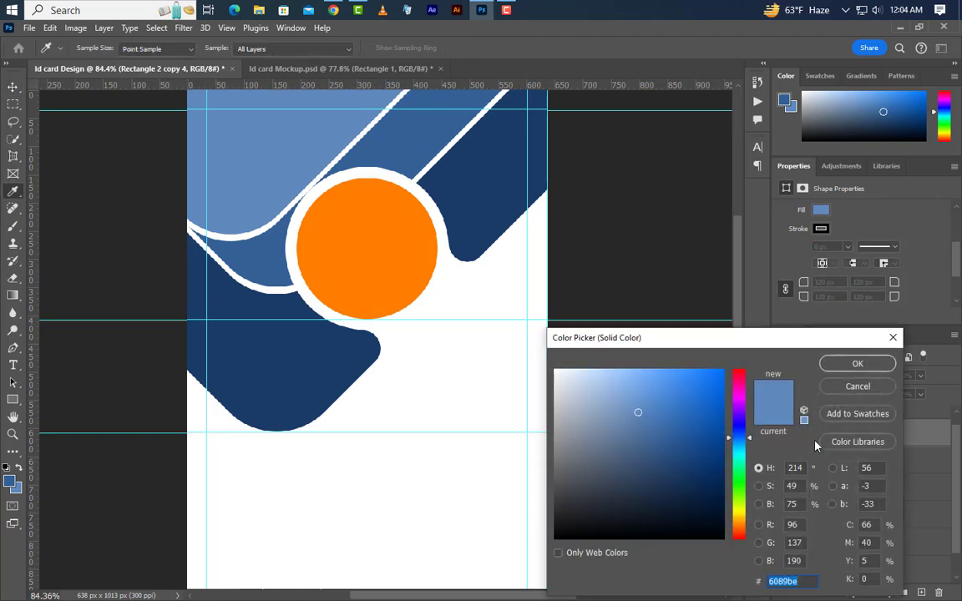
type("f2f0f0")
left_click(854, 364)
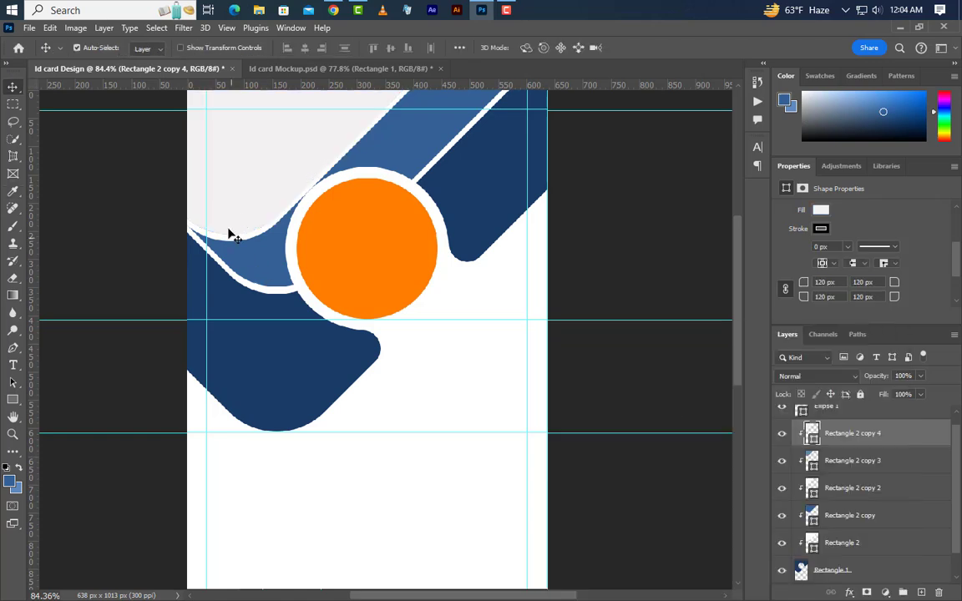
left_click_drag(228, 230, 254, 173)
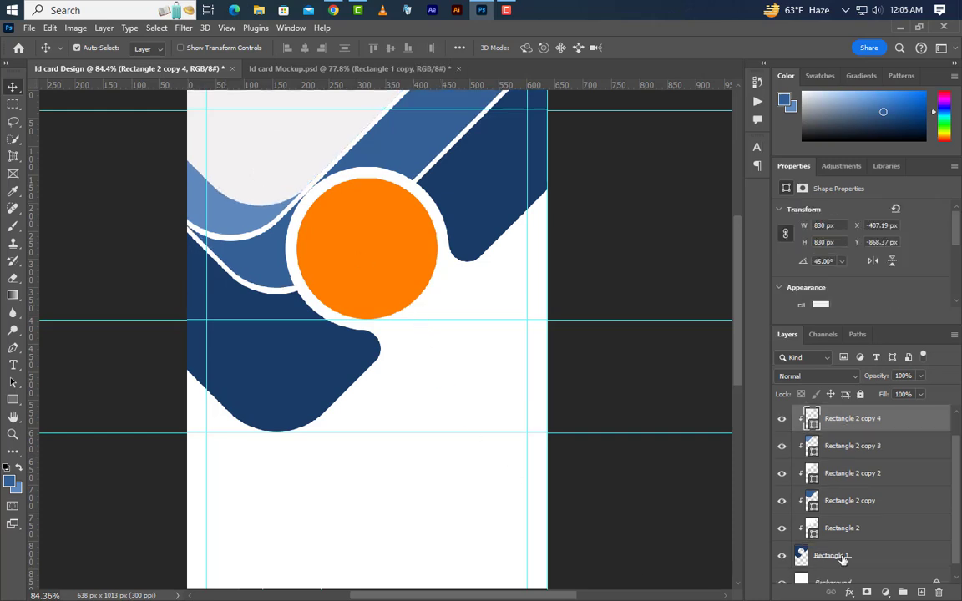
Step: Give Rectangle 1 a 3 px inside stroke in dark blue 224a7f
left_click(892, 552)
right_click(892, 553)
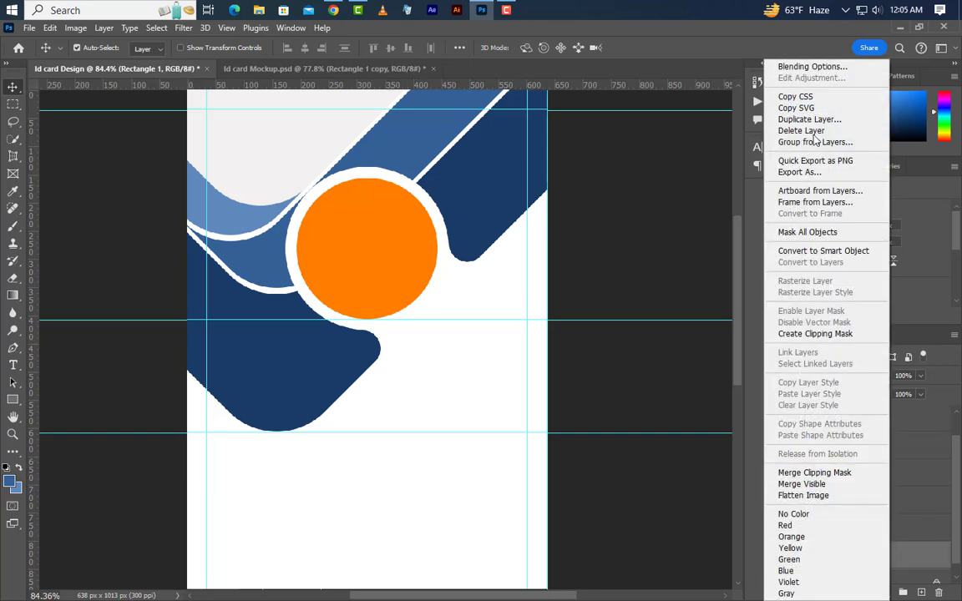
left_click(803, 68)
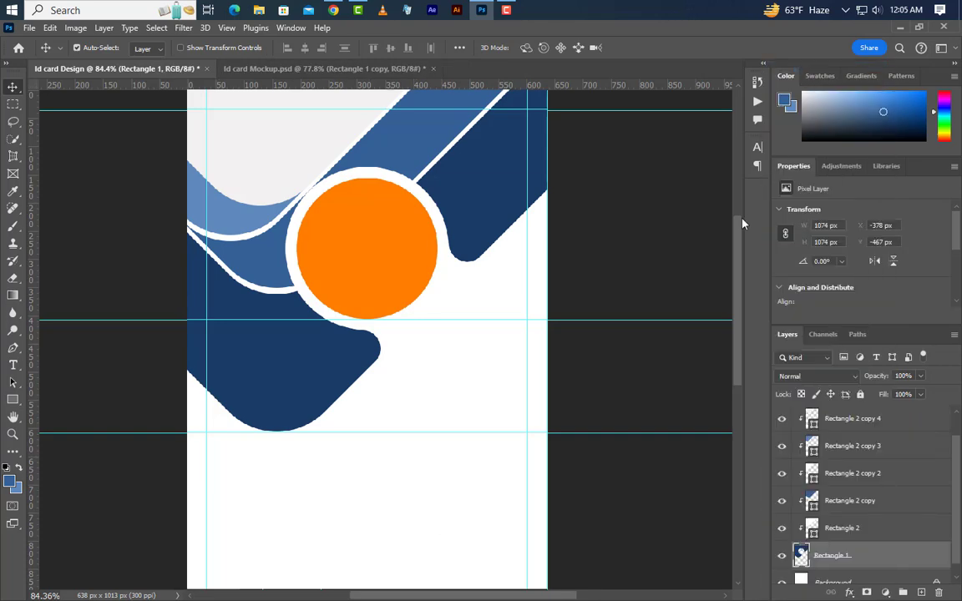
left_click(496, 326)
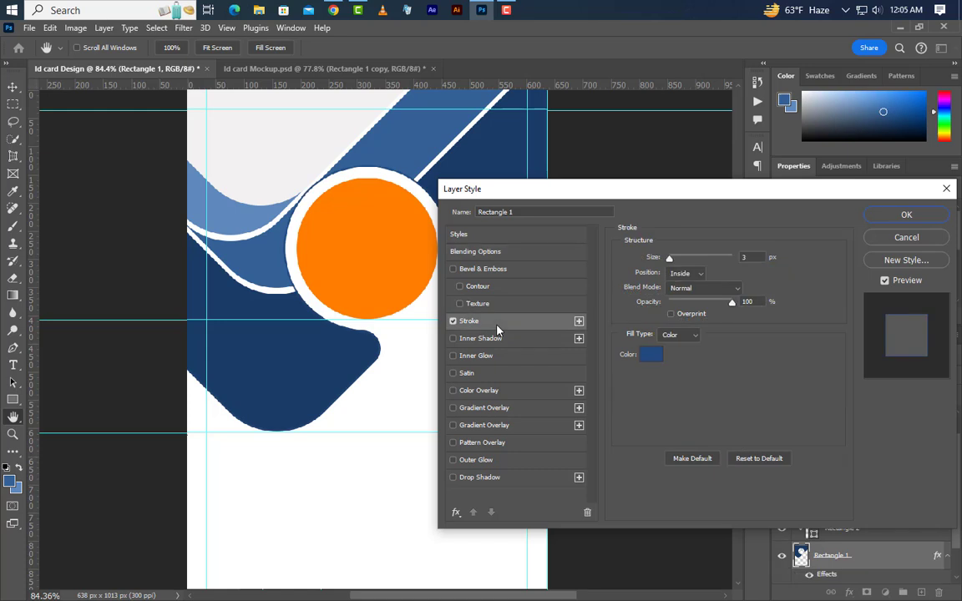
left_click(686, 273)
left_click(682, 299)
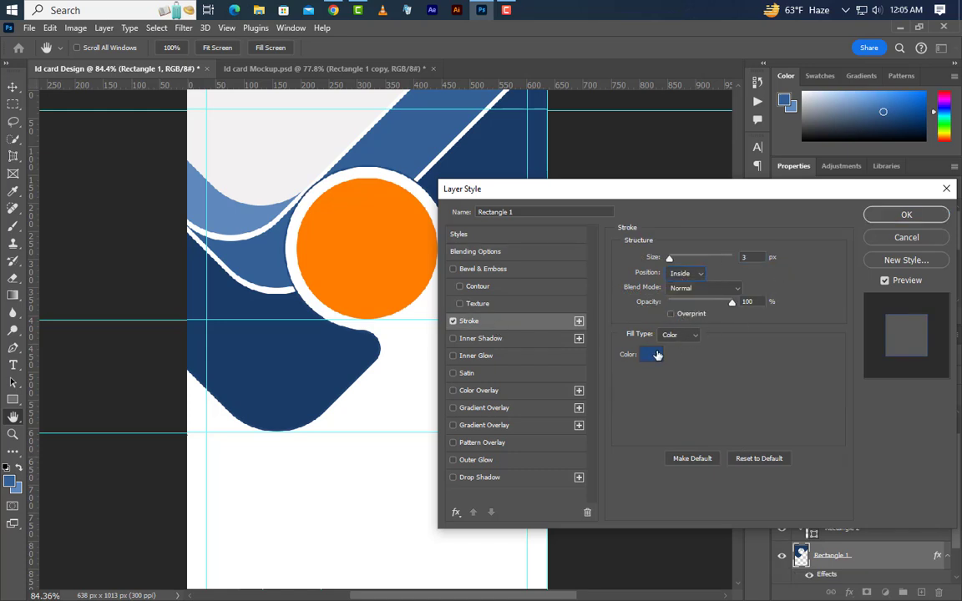
left_click(651, 354)
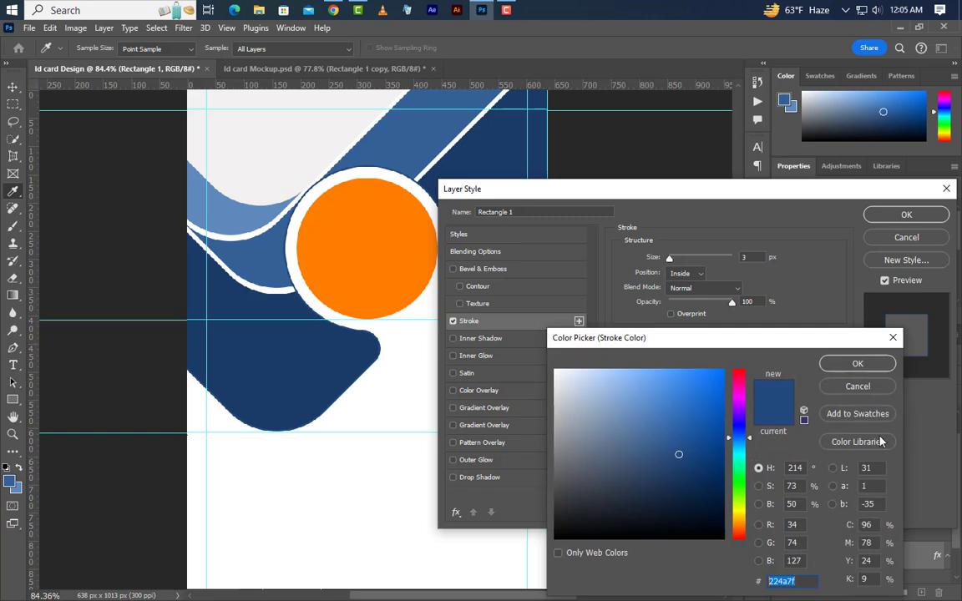
left_click(858, 364)
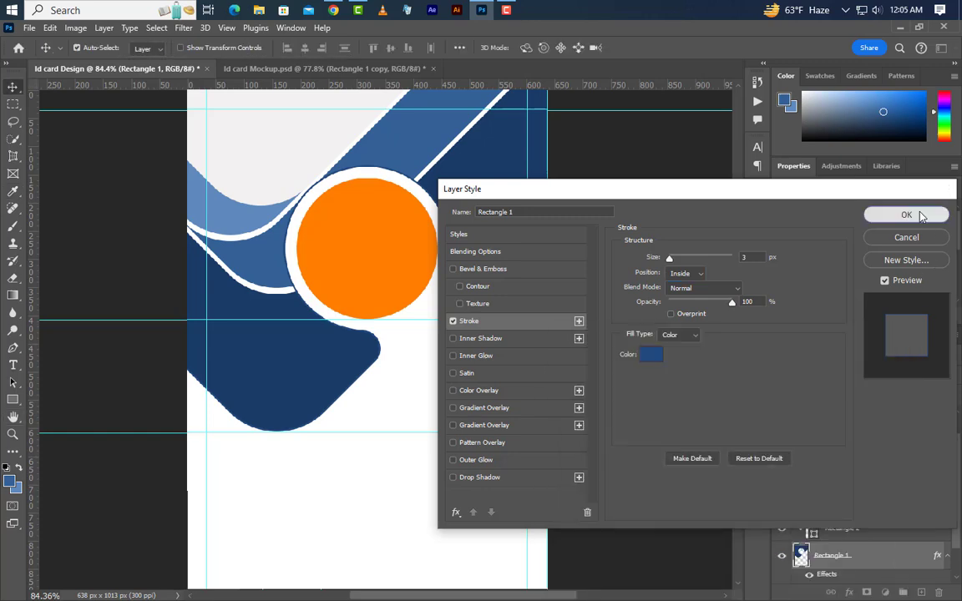
left_click(906, 216)
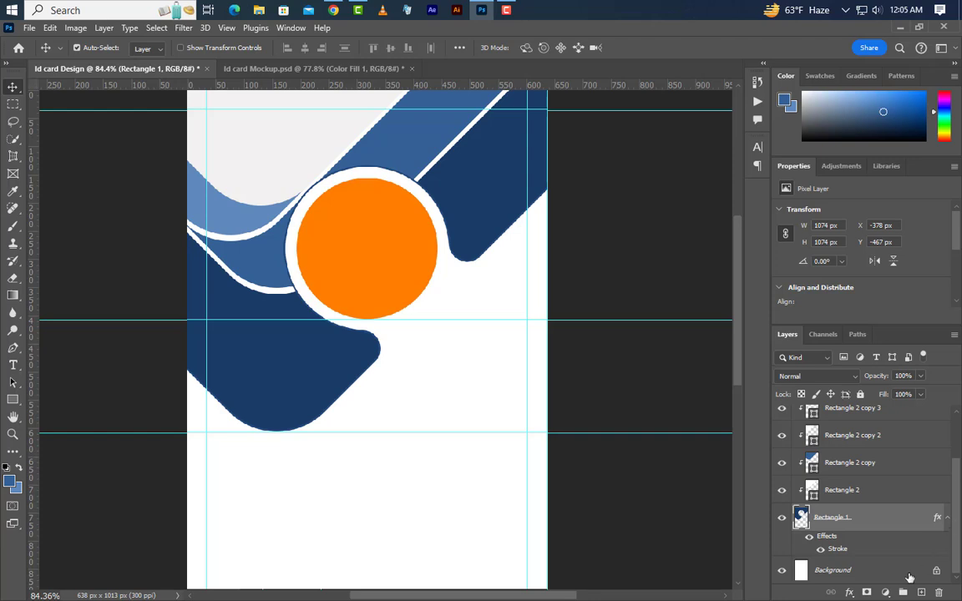
Step: Add a Solid Color fill layer of navy 020912 above the Background
left_click(885, 571)
left_click(885, 592)
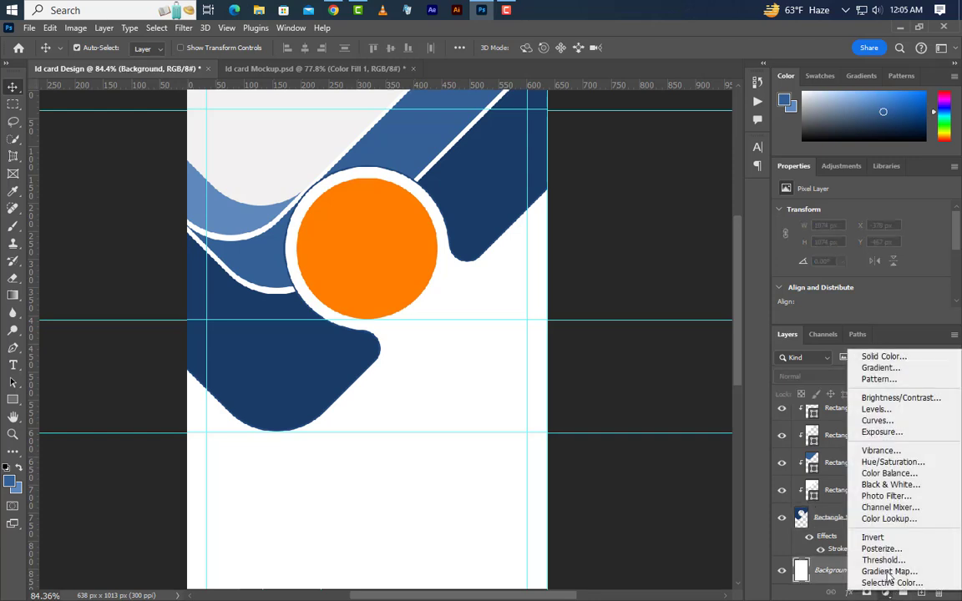
left_click(885, 357)
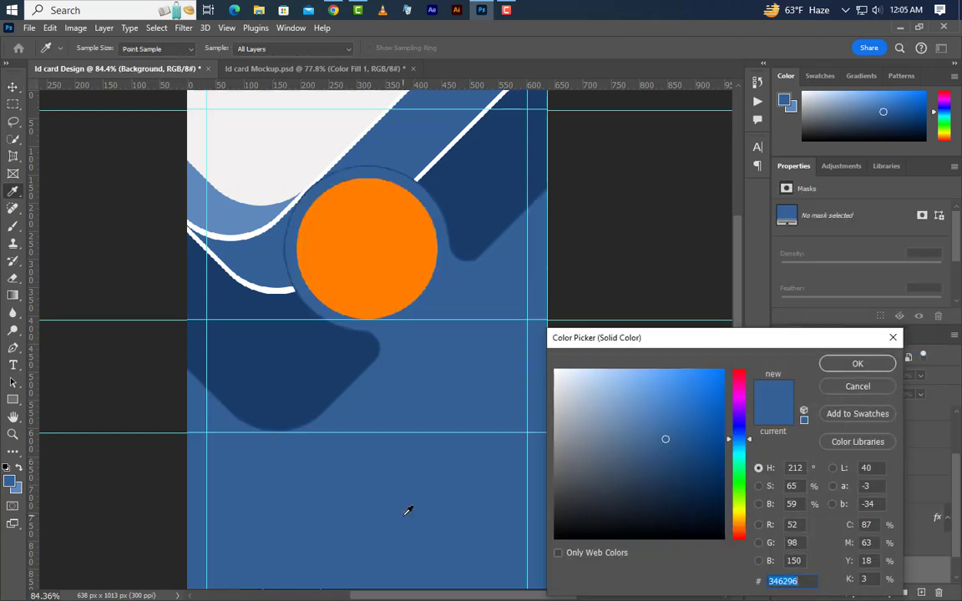
left_click(706, 527)
left_click(813, 585)
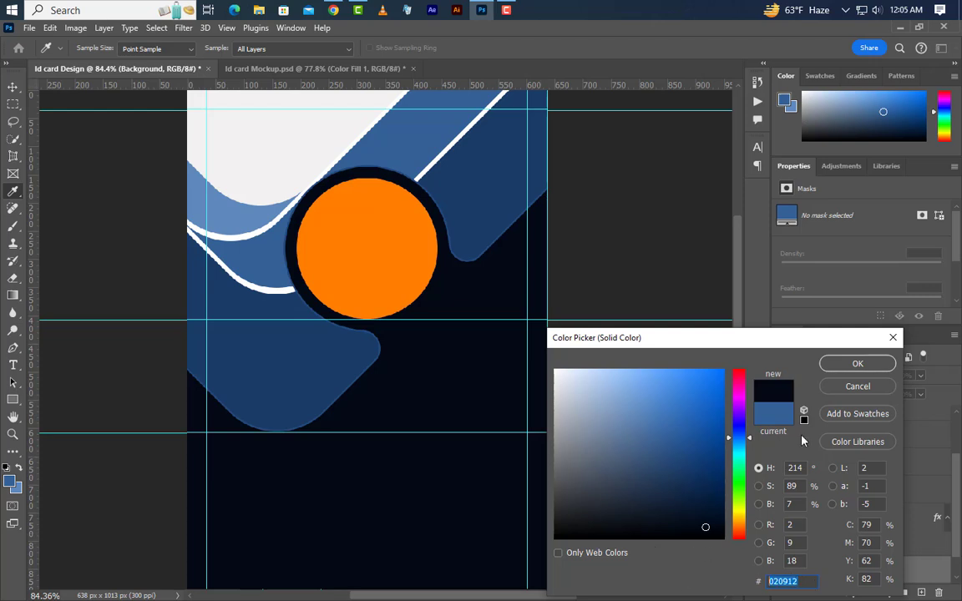
left_click(855, 364)
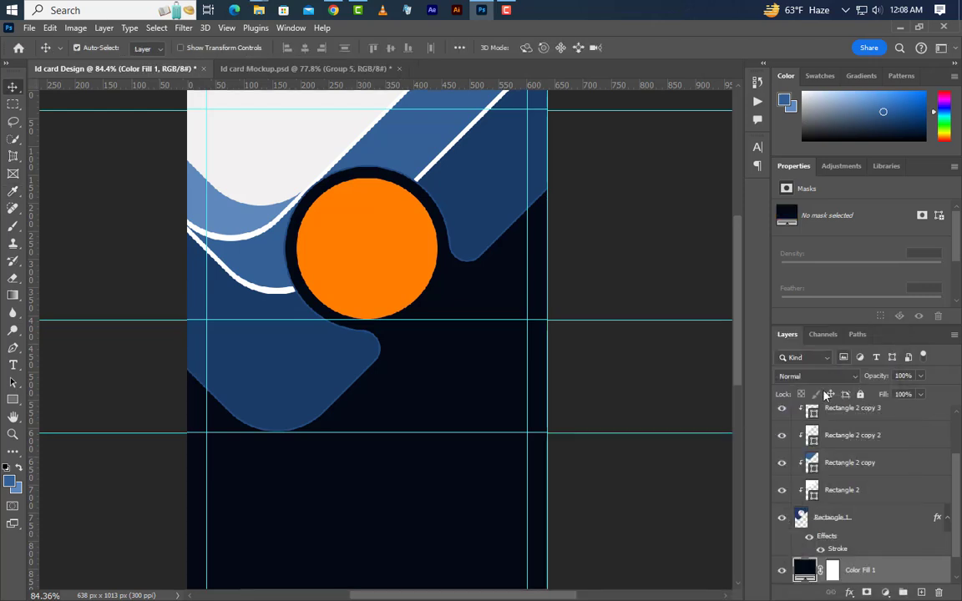
left_click(364, 299)
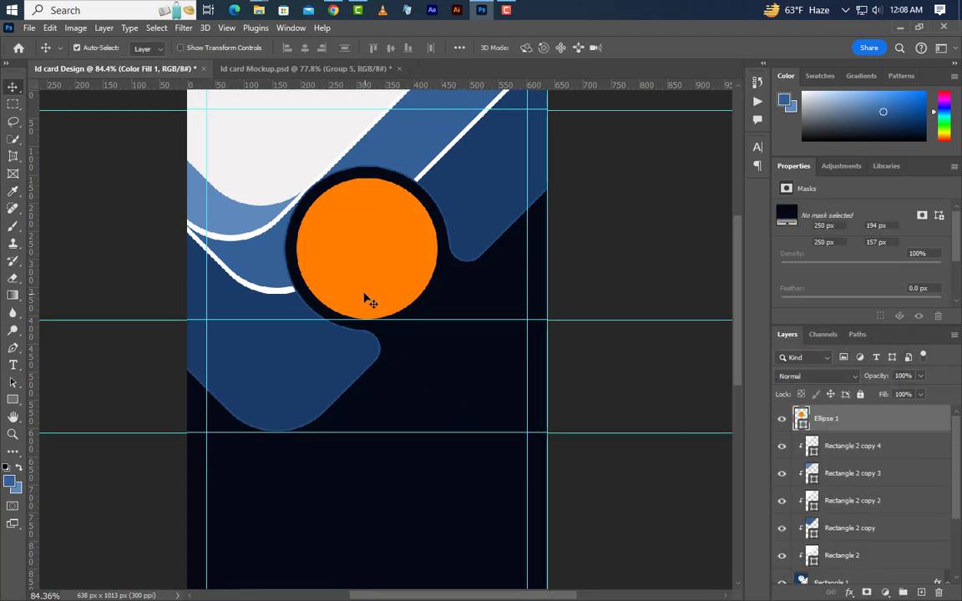
Step: Give Ellipse 1 a 5 px white outside stroke, then drag Girl Photo.jpg into the document
double_click(926, 429)
left_click(469, 322)
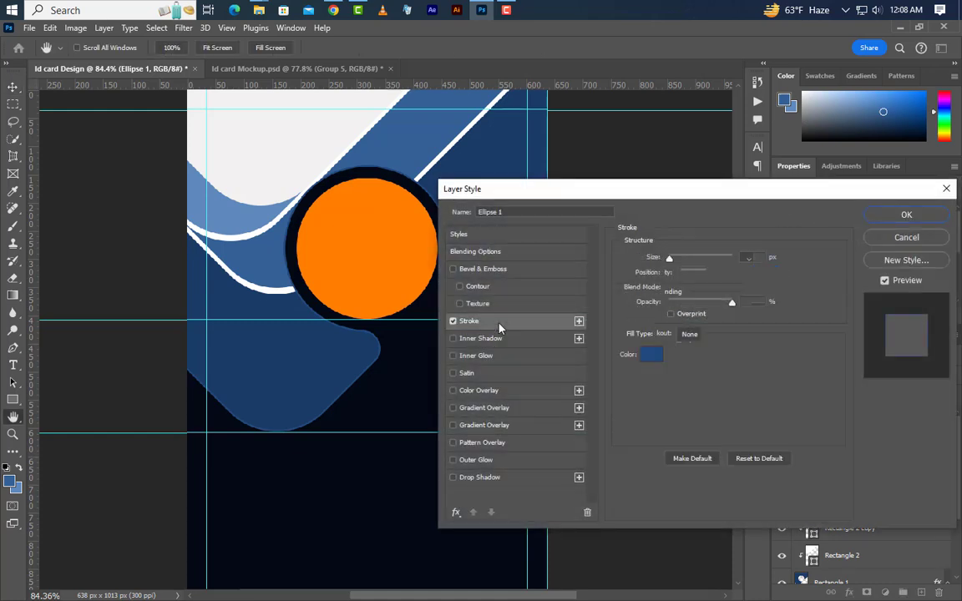
left_click(749, 259)
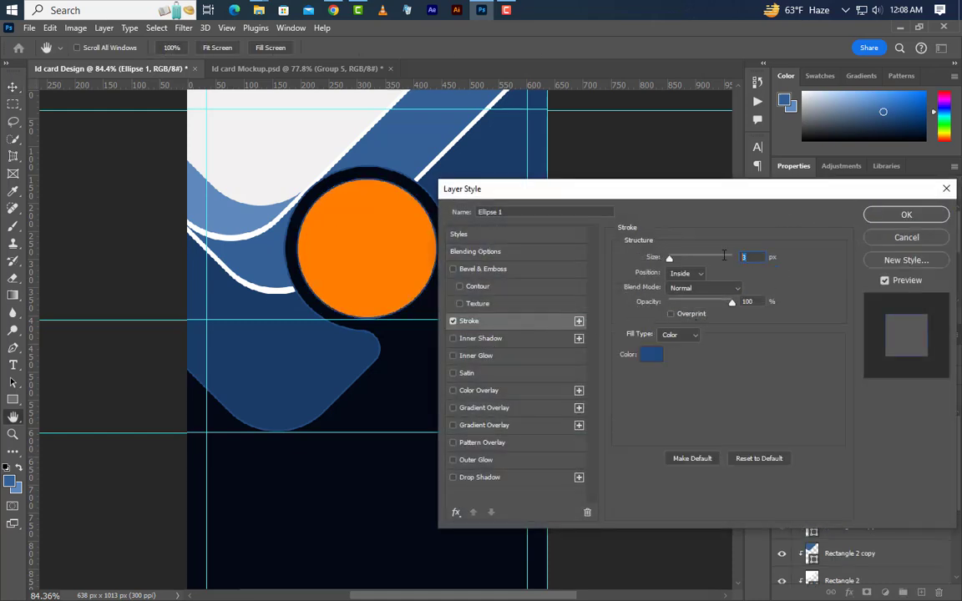
type("5")
key("Return")
left_click(684, 274)
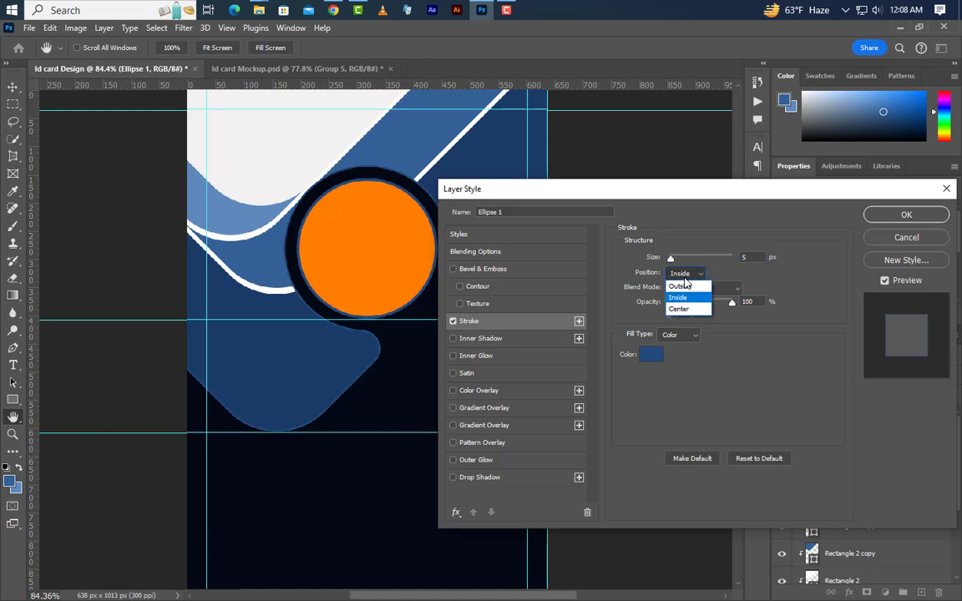
left_click(684, 294)
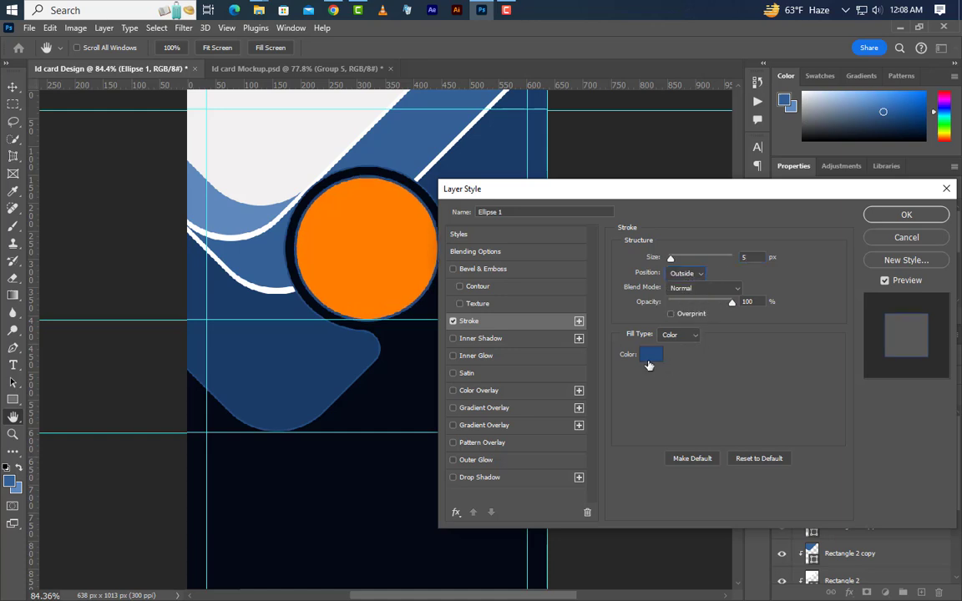
left_click(650, 365)
left_click_drag(593, 400, 555, 370)
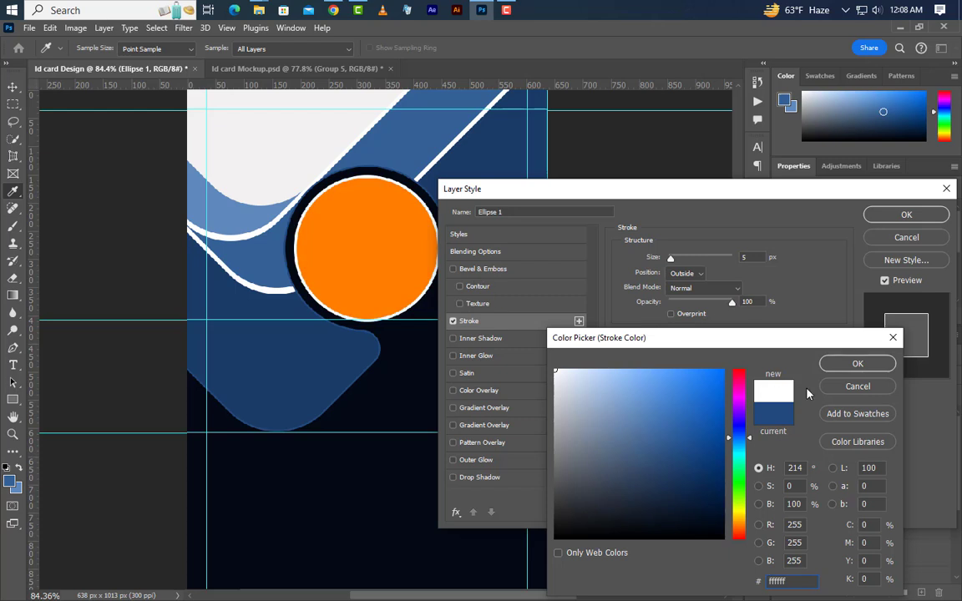
left_click(856, 365)
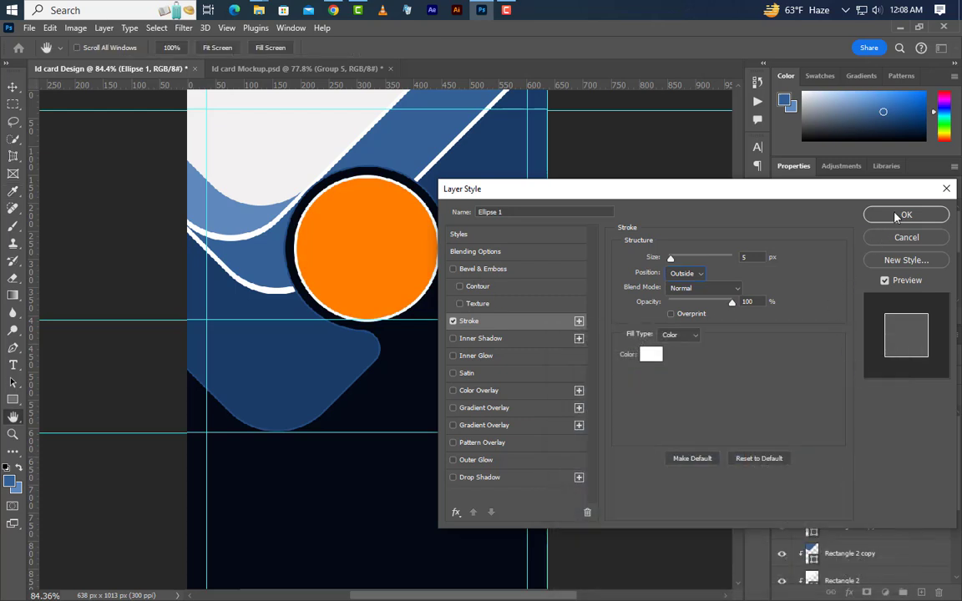
left_click(898, 216)
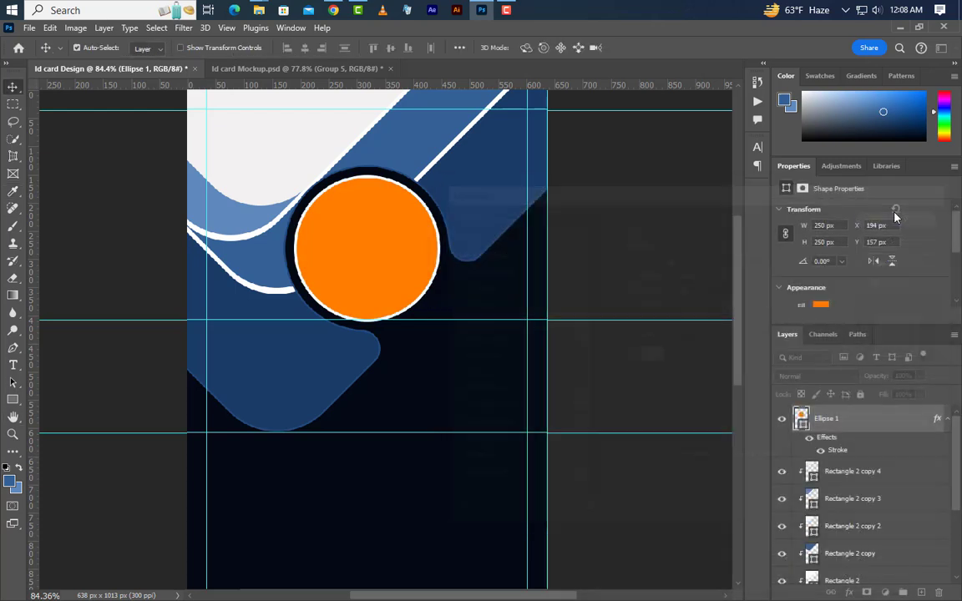
left_click(899, 30)
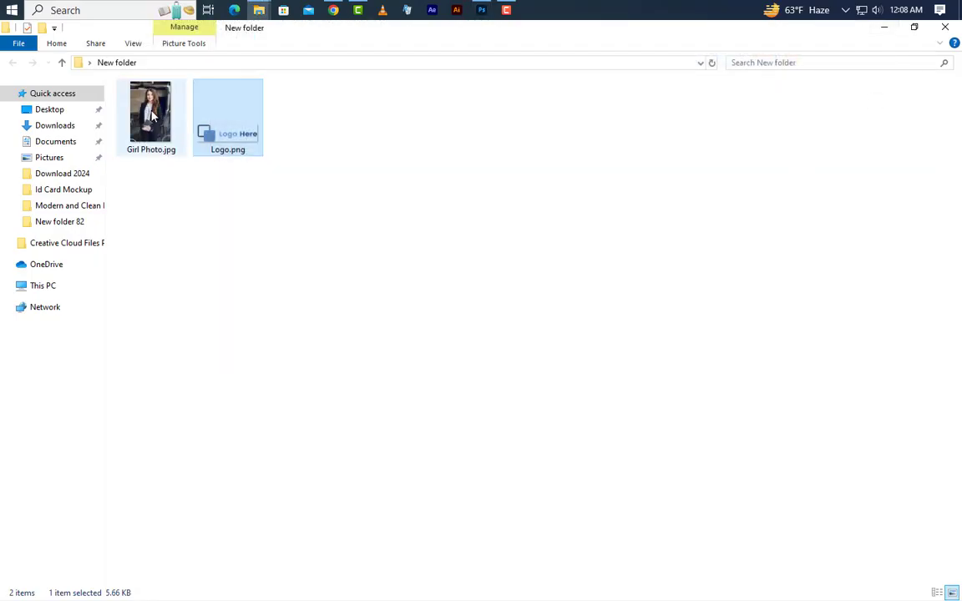
left_click_drag(146, 114, 390, 273)
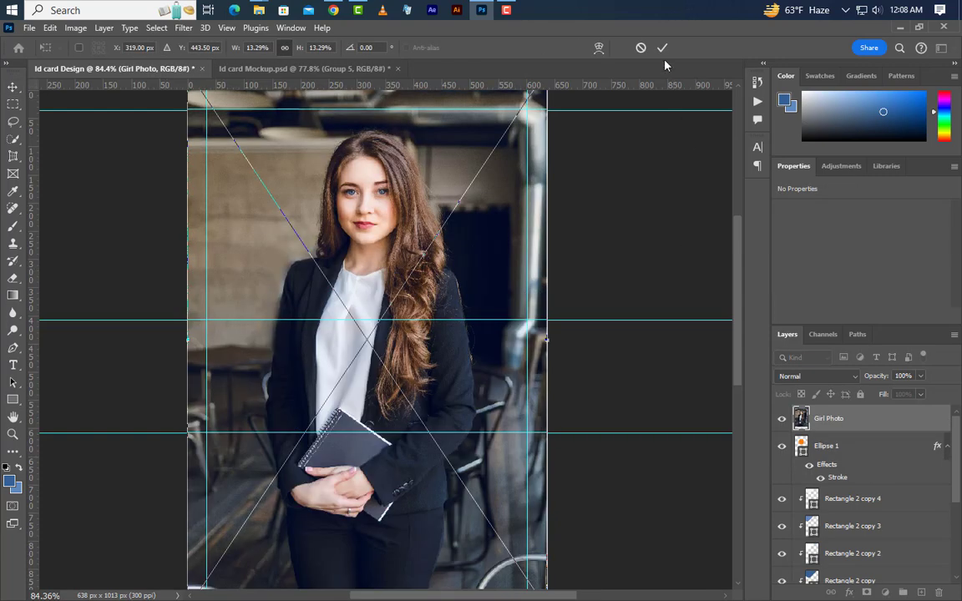
Step: Place the girl's photo and clip it into the circle as a clipping mask
key("Return")
right_click(892, 422)
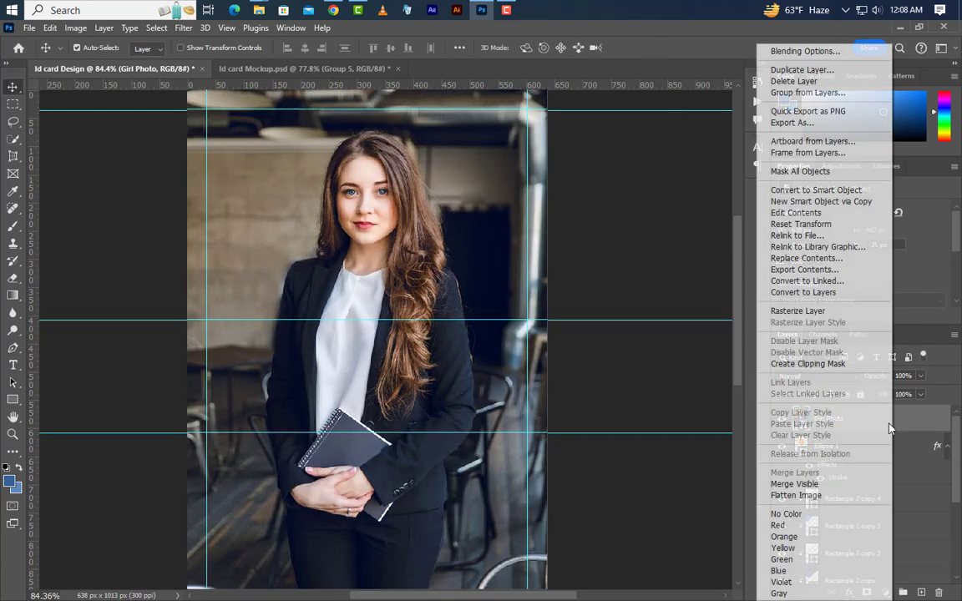
left_click(818, 366)
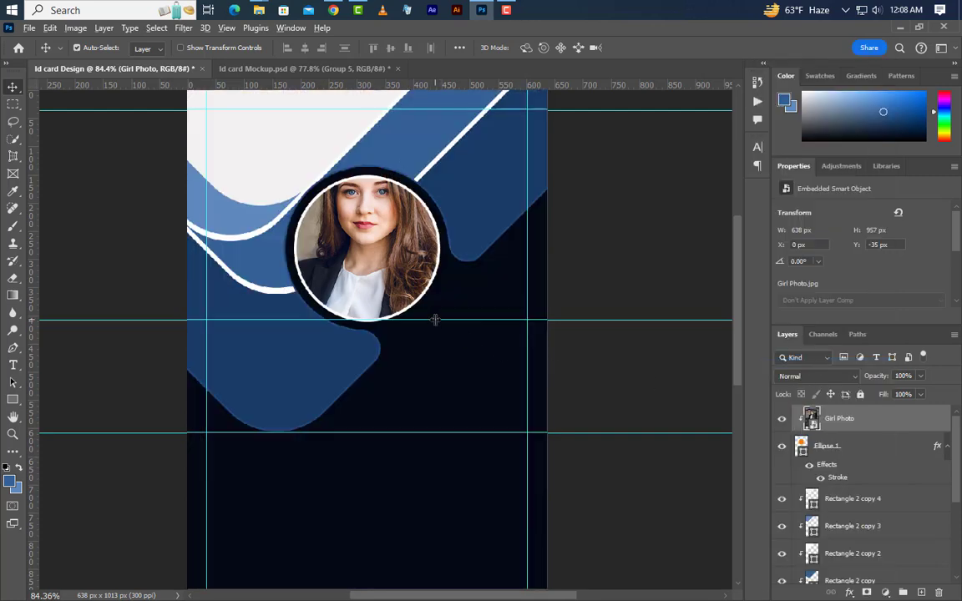
scroll(392, 288, "down", 2)
Step: Scale the photo to about 7.93% and nudge it up to fit the circle
left_click(49, 27)
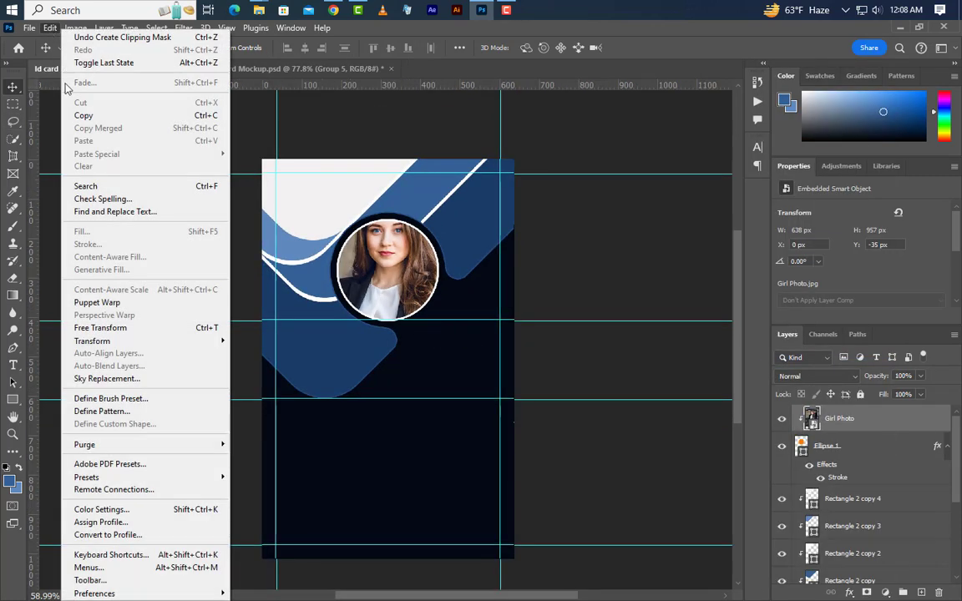
left_click(101, 327)
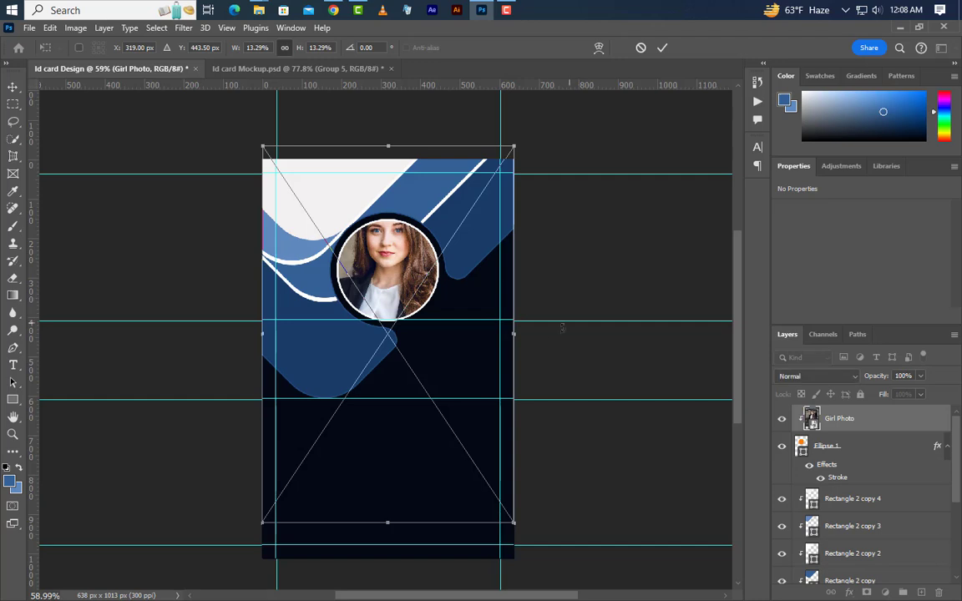
left_click_drag(513, 335, 461, 338)
key("Up")
key("Up")
key("Up")
key("Up")
key("Up")
key("Up")
key("Up")
key("Up")
key("Up")
key("Up")
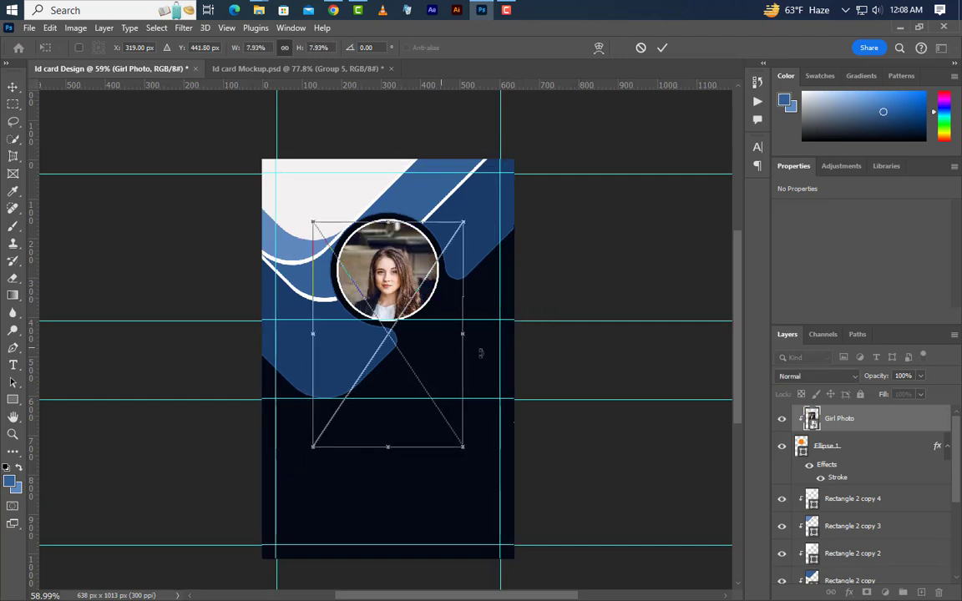
key("Up")
key("Up")
key("Up")
key("Up")
key("Up")
key("Up")
key("Up")
key("Up")
key("Up")
key("Up")
key("Up")
key("Up")
key("Up")
key("Up")
key("Up")
key("Up")
key("Up")
key("Up")
key("Up")
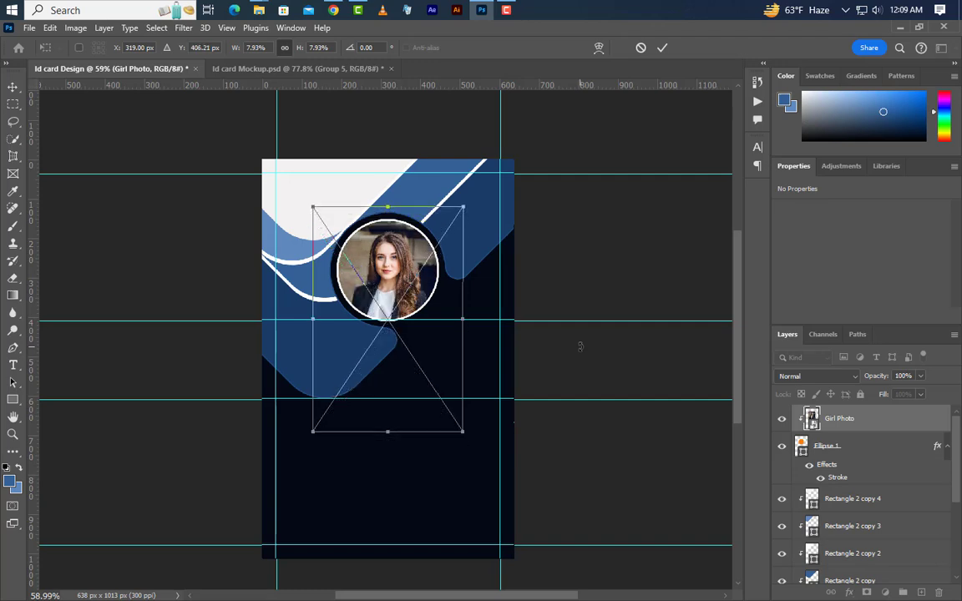
left_click(662, 48)
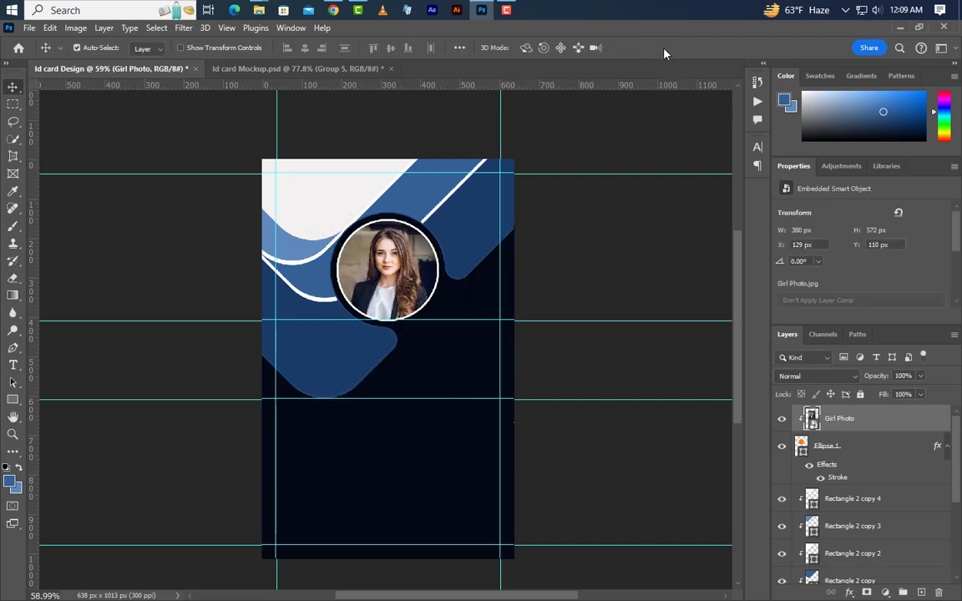
Step: Drag Logo.png into the card and position it at the top-left corner (X 37, Y 37)
left_click(898, 28)
left_click_drag(232, 142, 324, 259)
left_click_drag(400, 370, 332, 196)
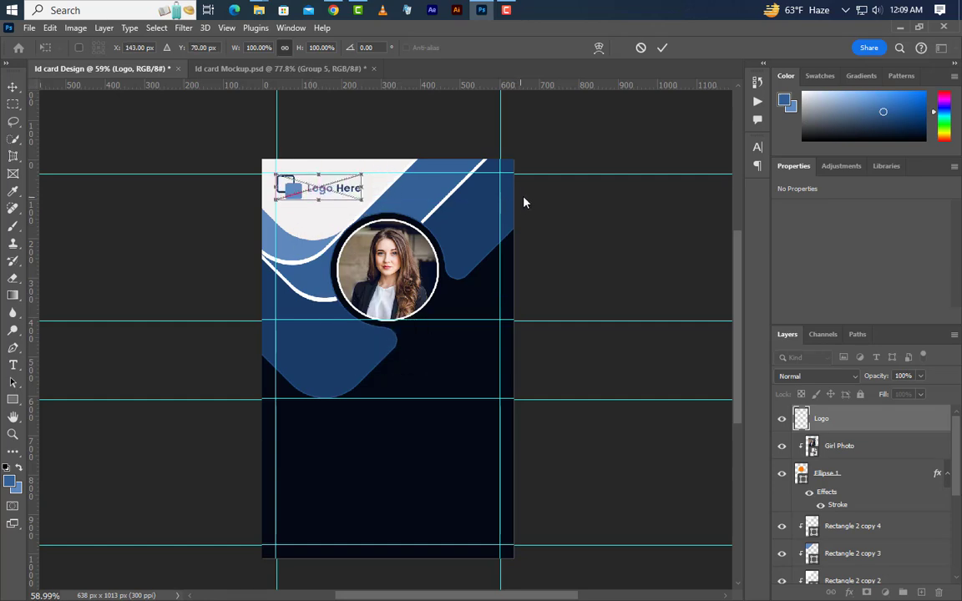
key("Down")
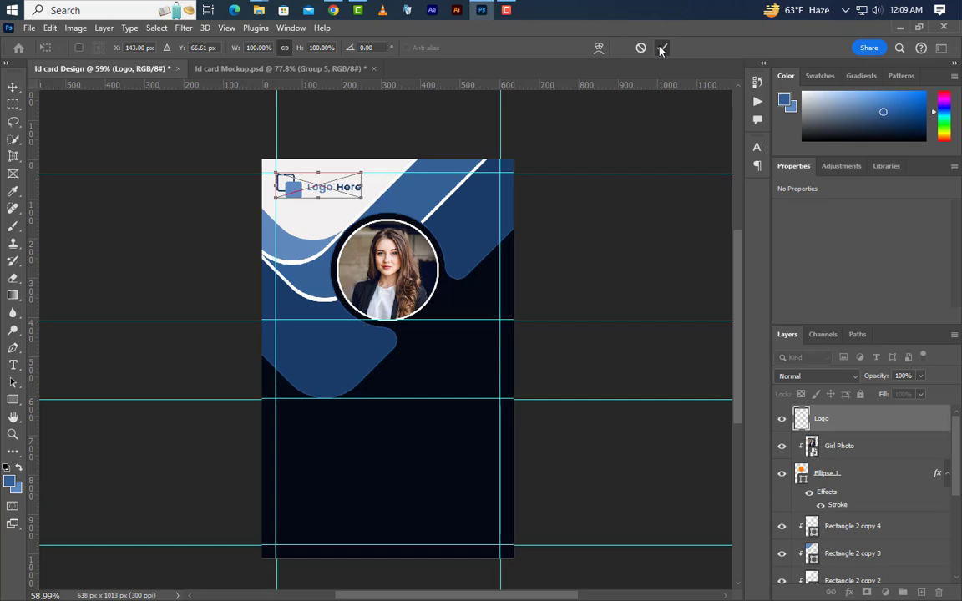
left_click(661, 49)
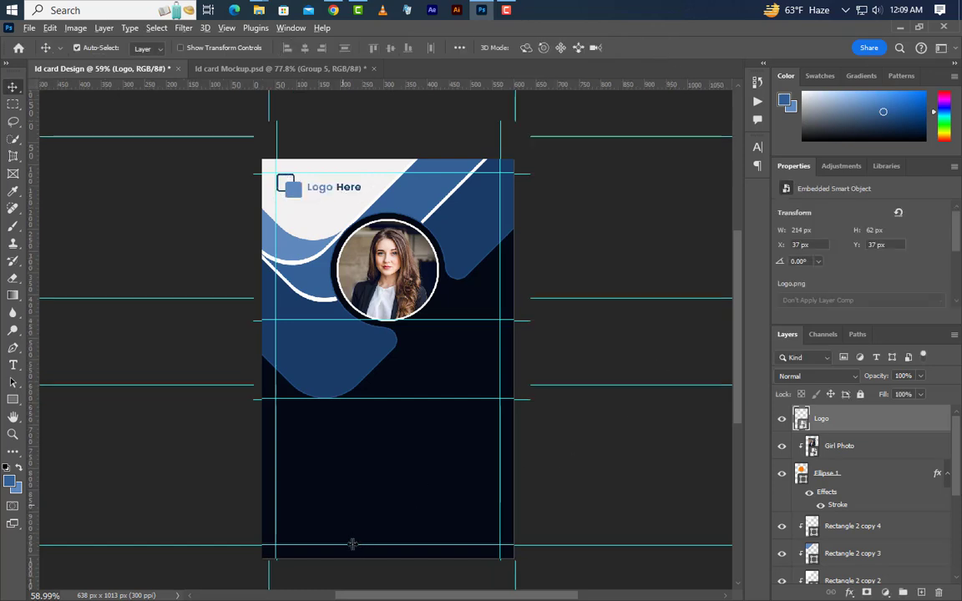
scroll(380, 537, "up", 4)
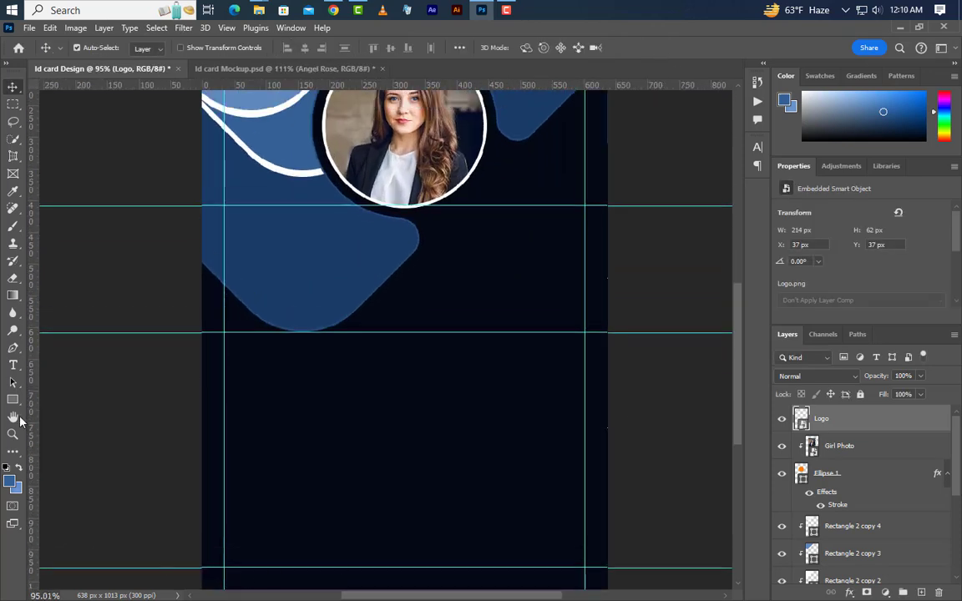
left_click(13, 365)
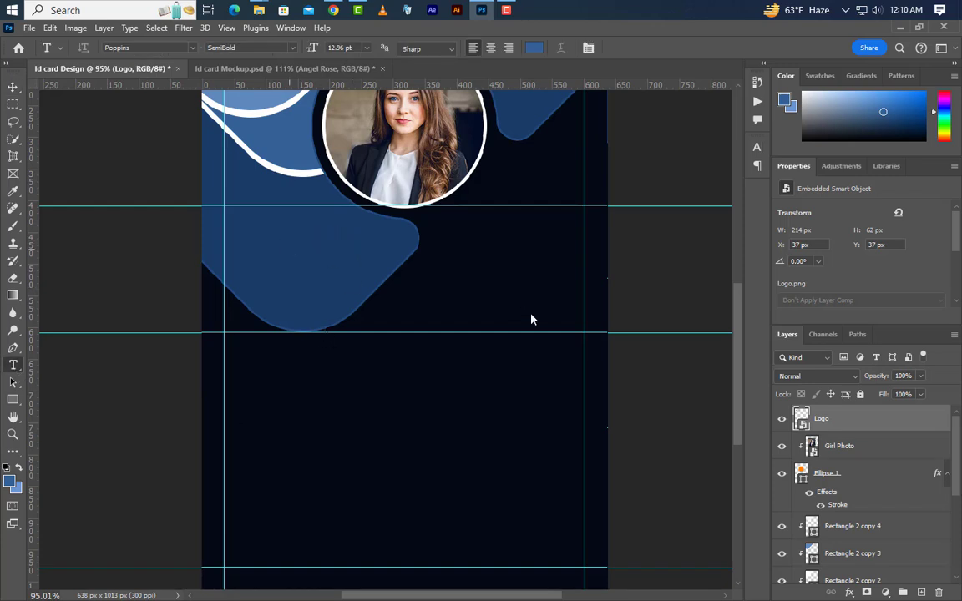
left_click(289, 248)
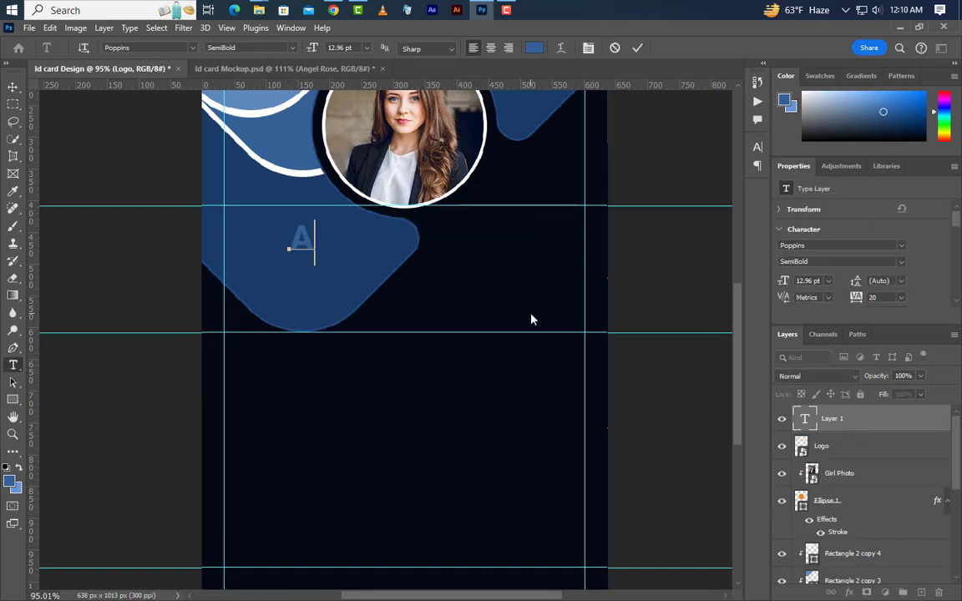
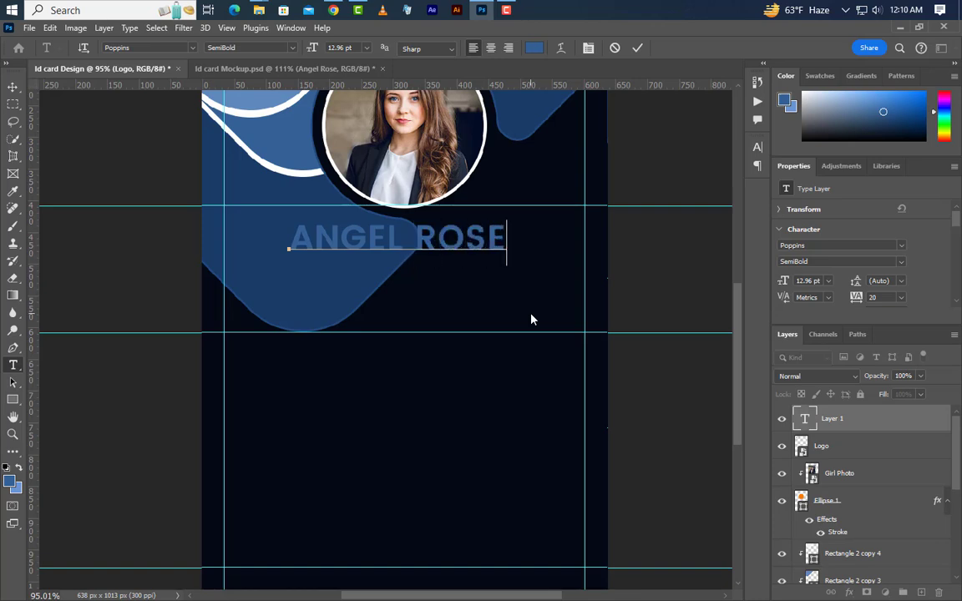
left_click(638, 48)
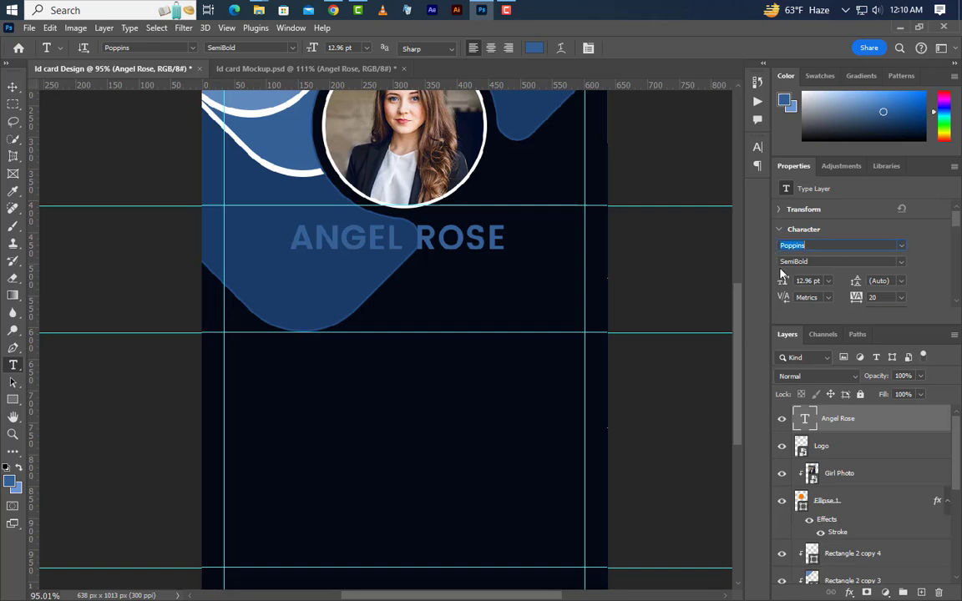
left_click_drag(808, 262, 778, 261)
key("Return")
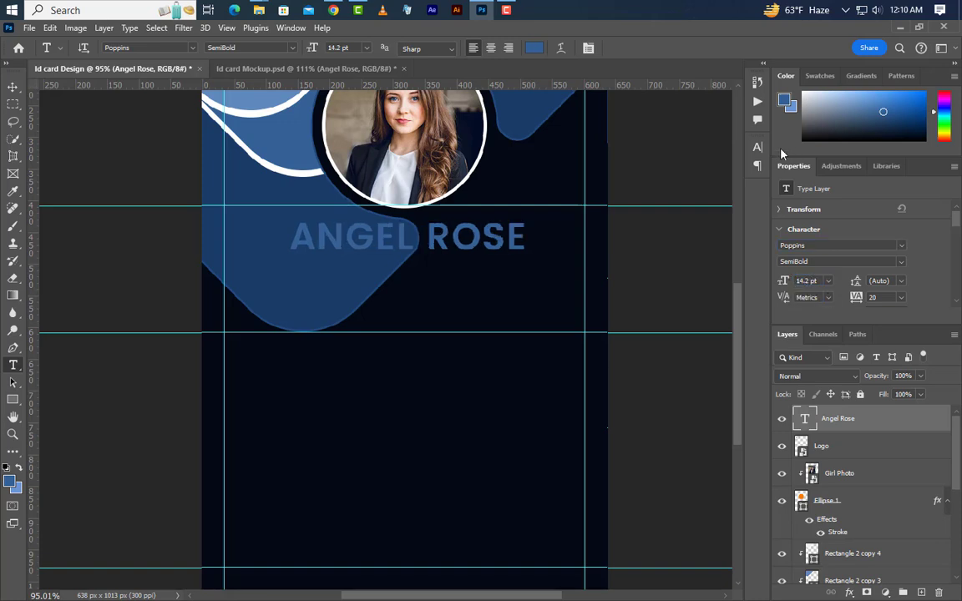
Step: Colour the name light blue 6996d1, with the word ANGEL in white ffffff
left_click(758, 148)
left_click(724, 225)
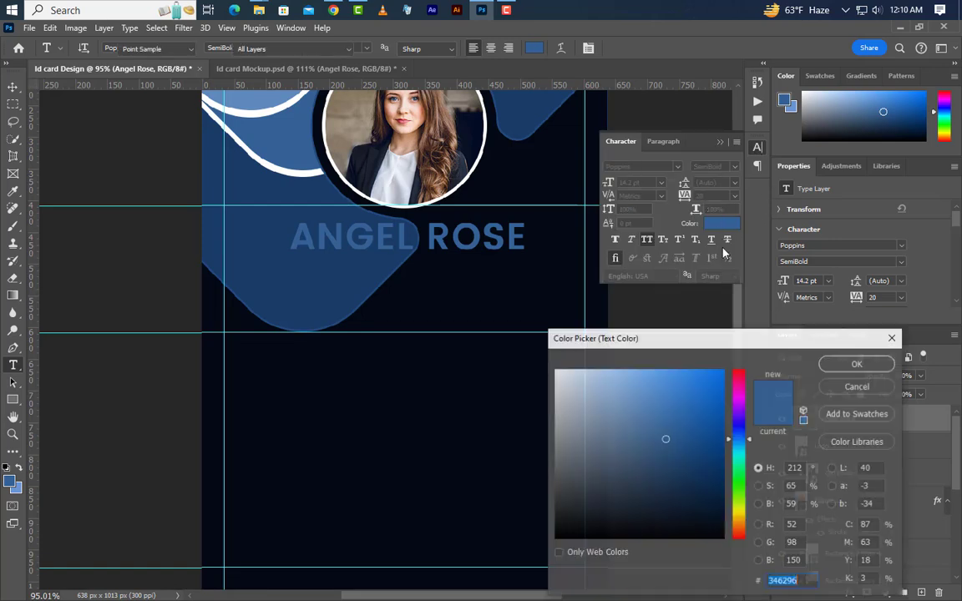
left_click(639, 400)
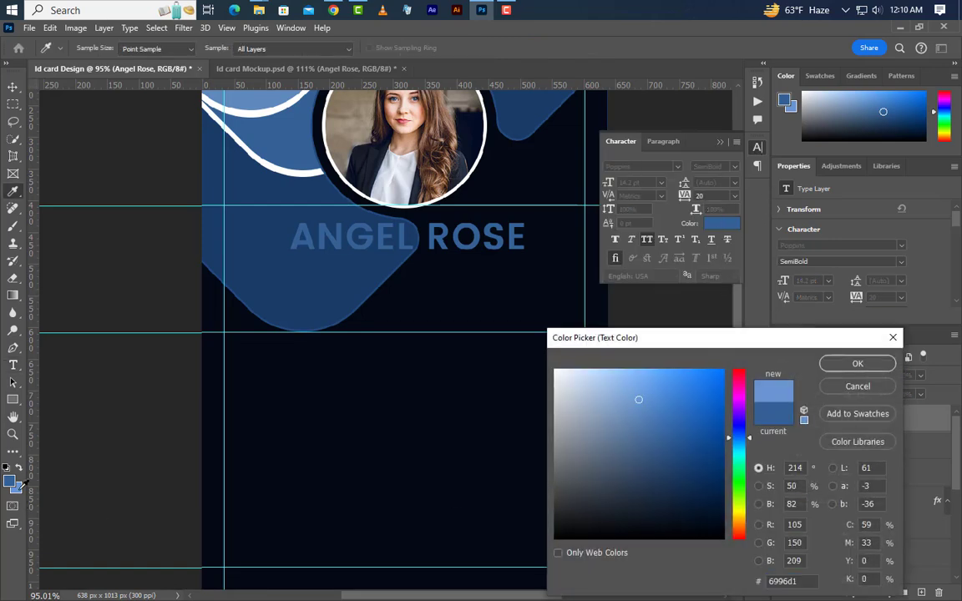
left_click(856, 364)
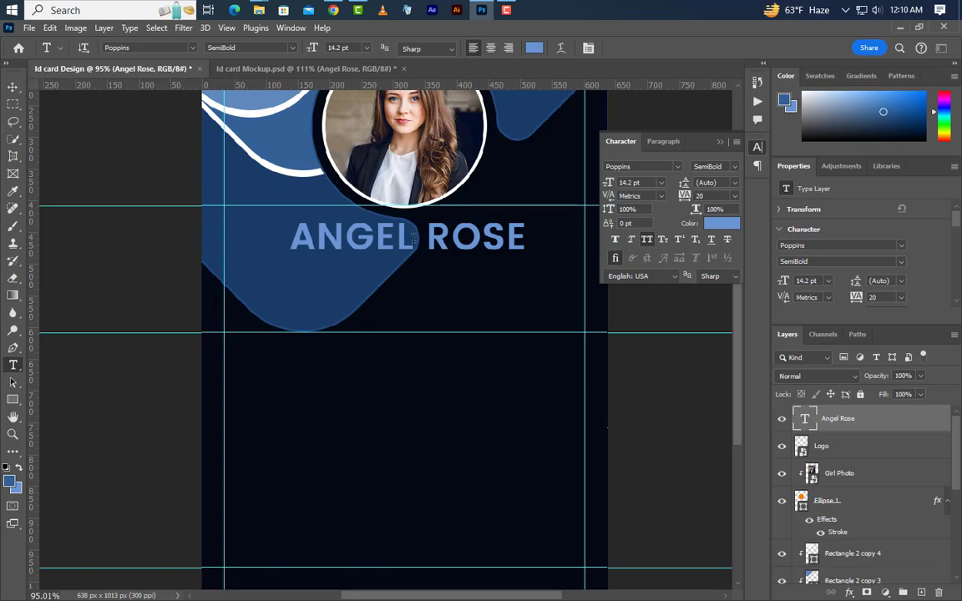
left_click_drag(417, 237, 289, 238)
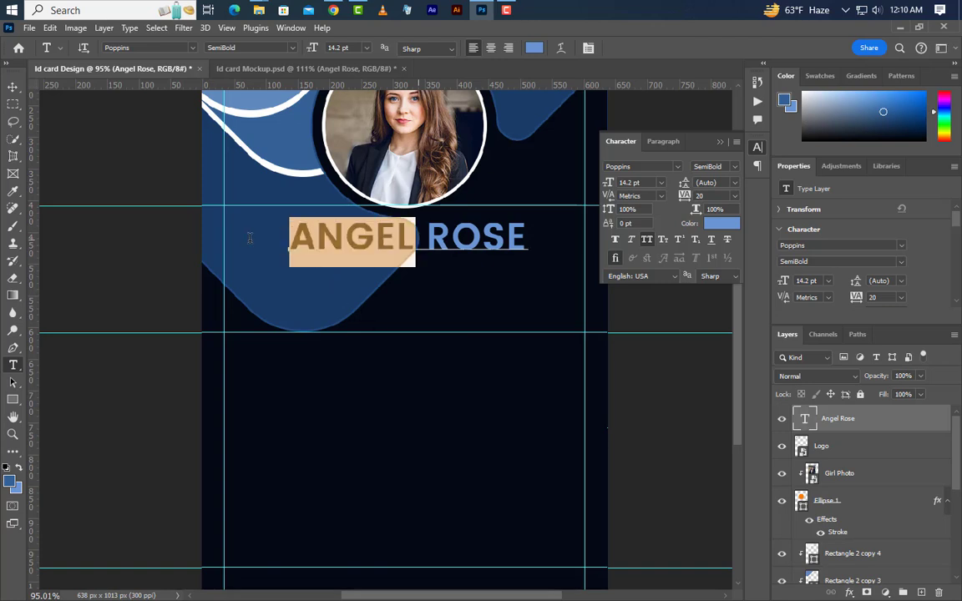
left_click(720, 223)
type("ffffff")
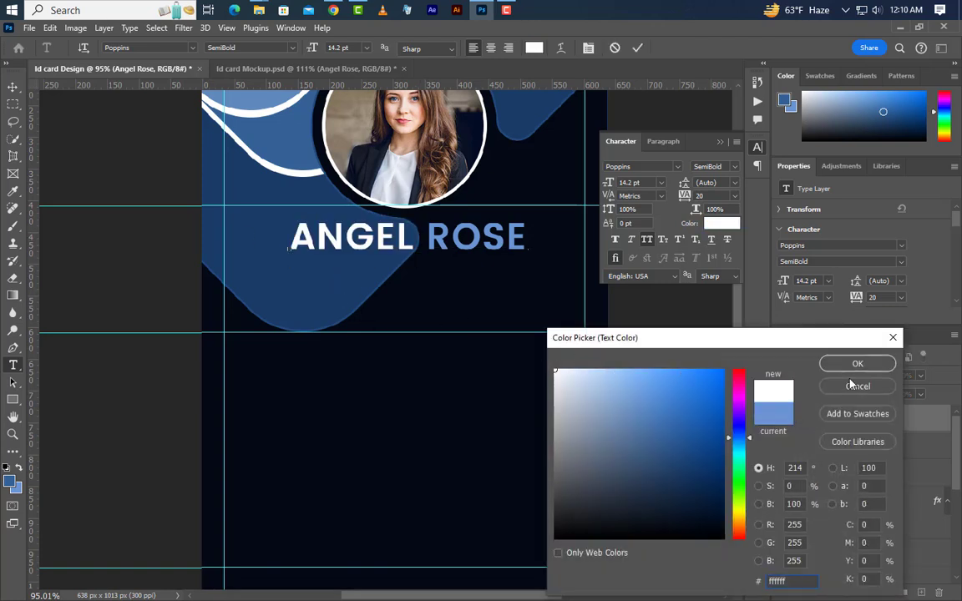
left_click(857, 364)
left_click(636, 50)
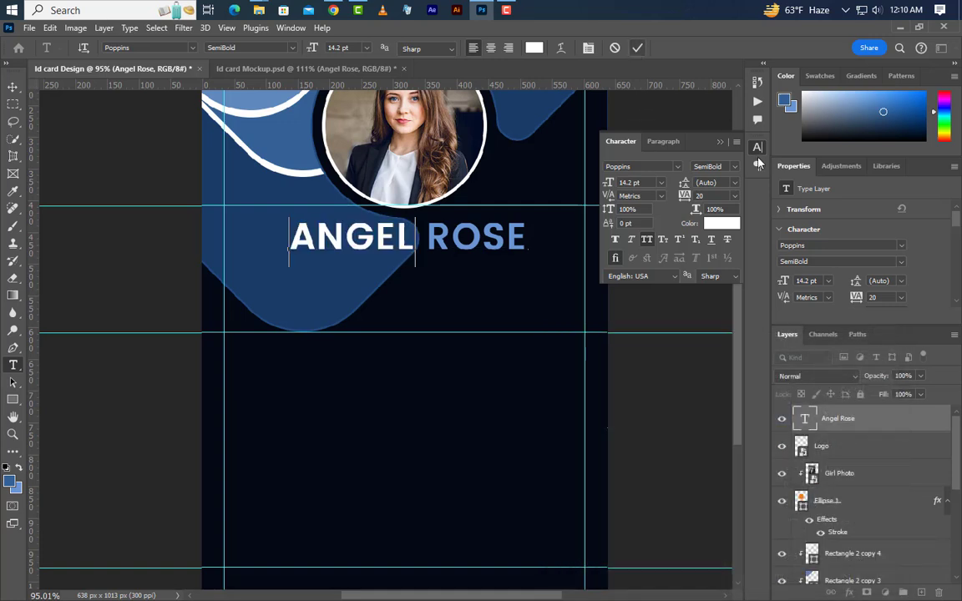
left_click(648, 130)
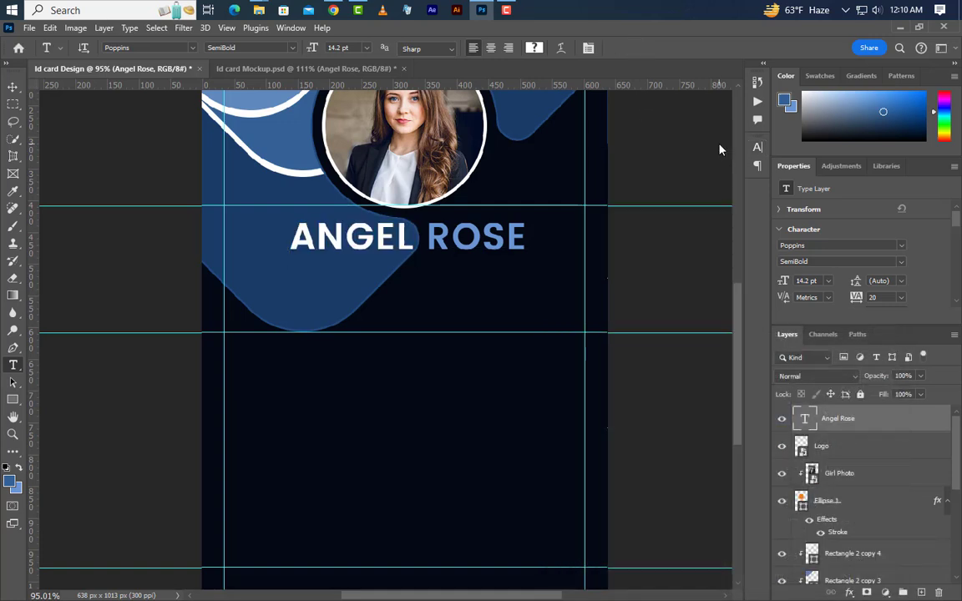
Step: Centre the name horizontally on the card
left_click(12, 88)
key("ctrl+a")
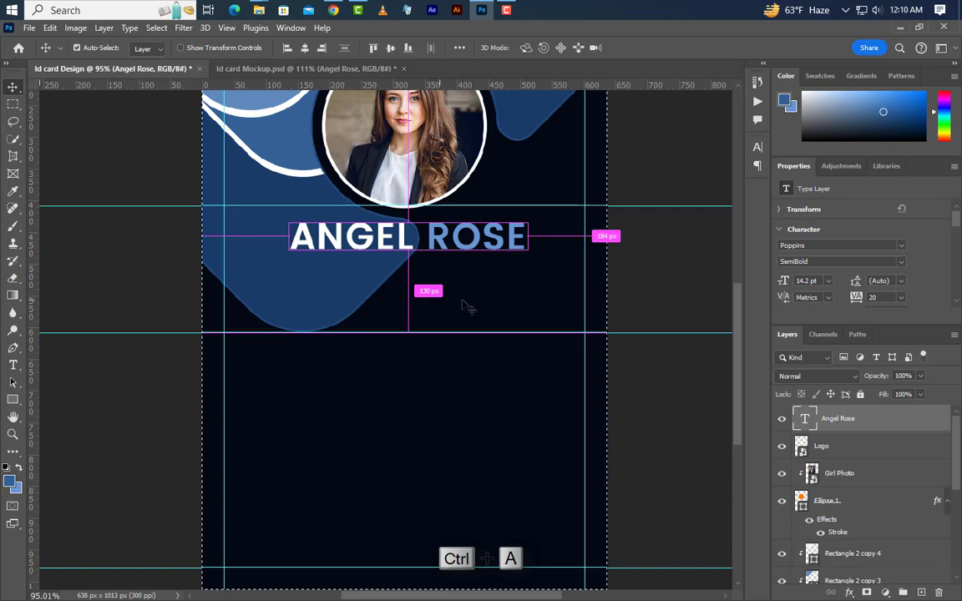
left_click(305, 50)
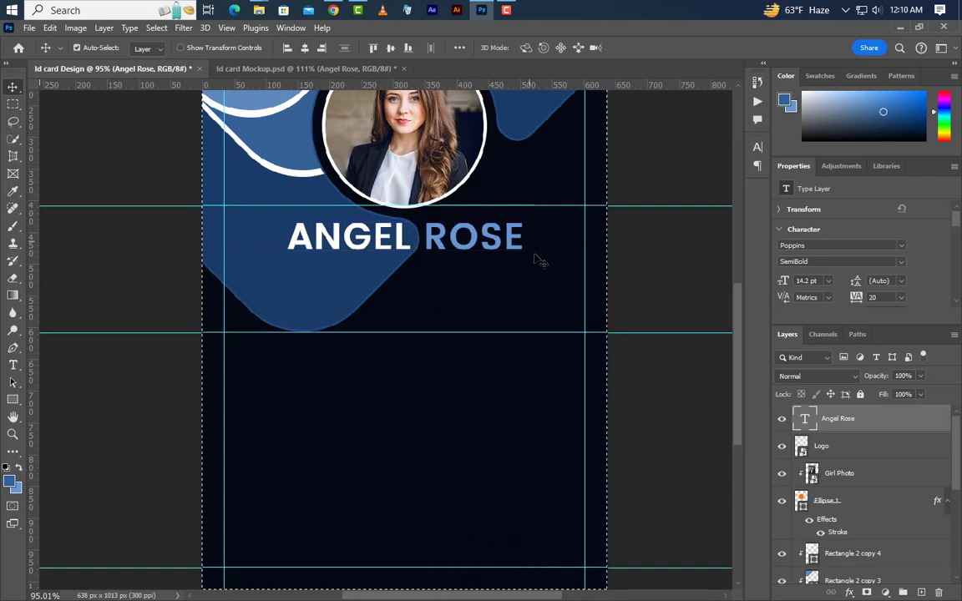
key("ctrl+d")
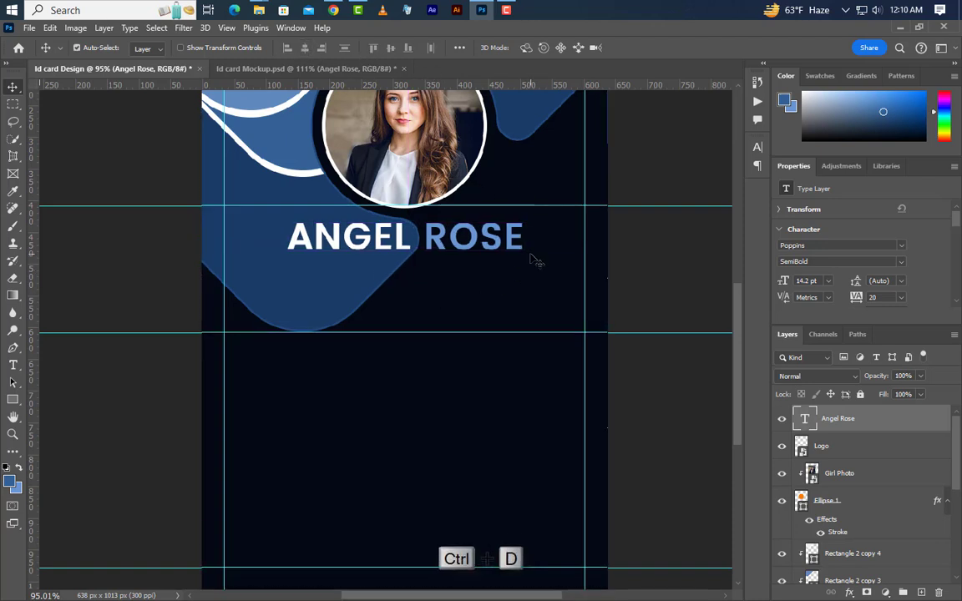
Step: Add a job title text line just below the name
left_click(13, 365)
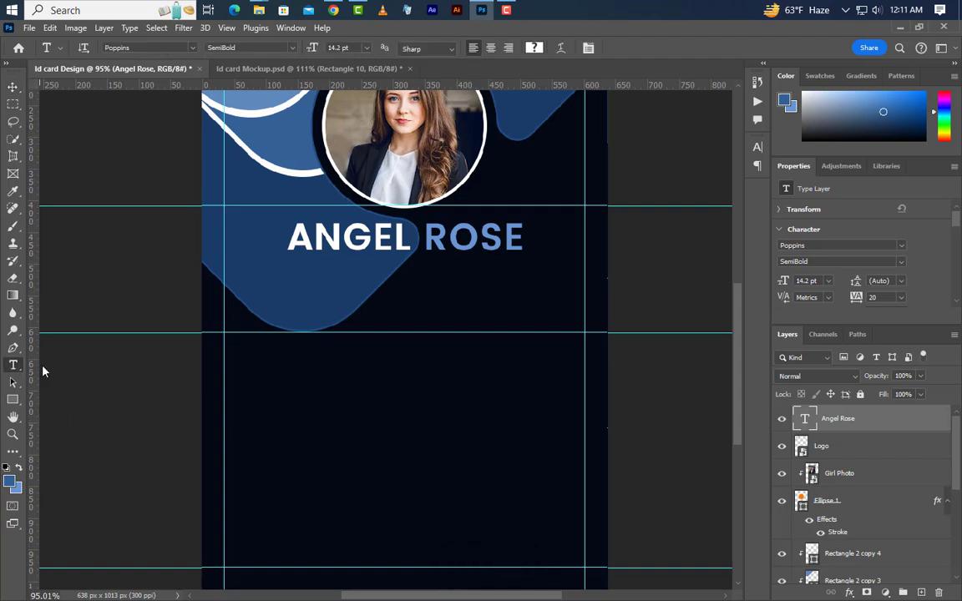
left_click(381, 284)
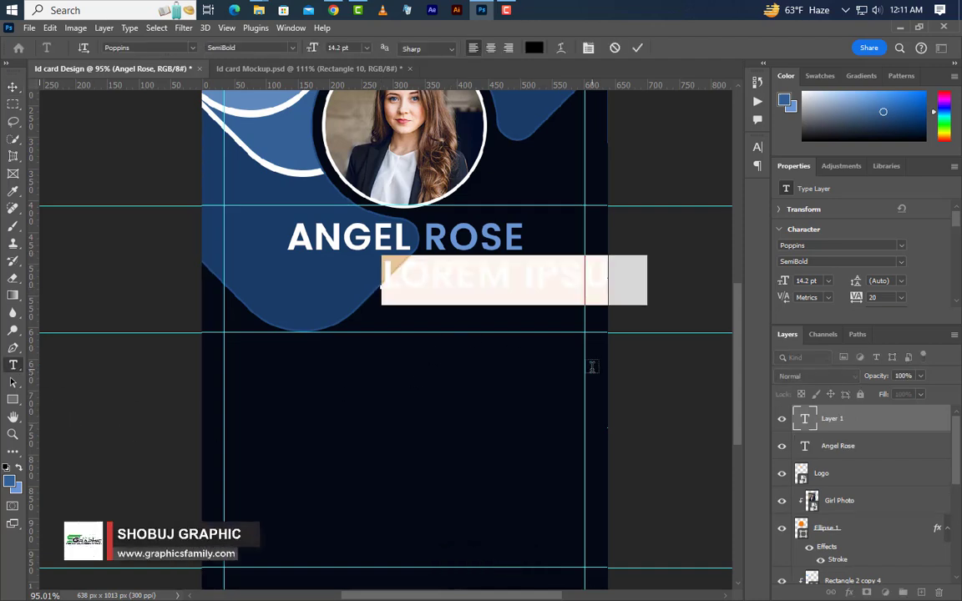
type("APHIC")
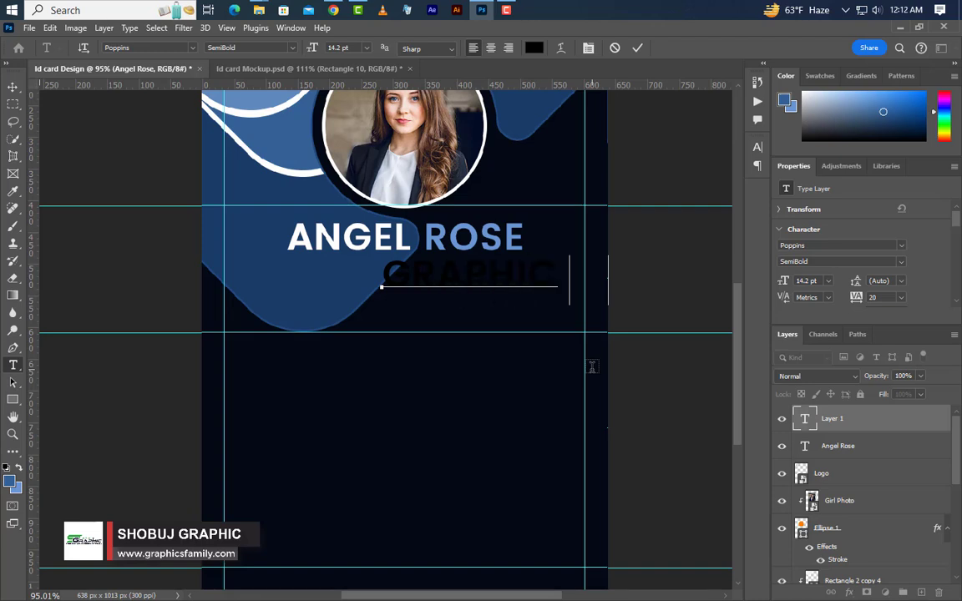
type(" DESIGN")
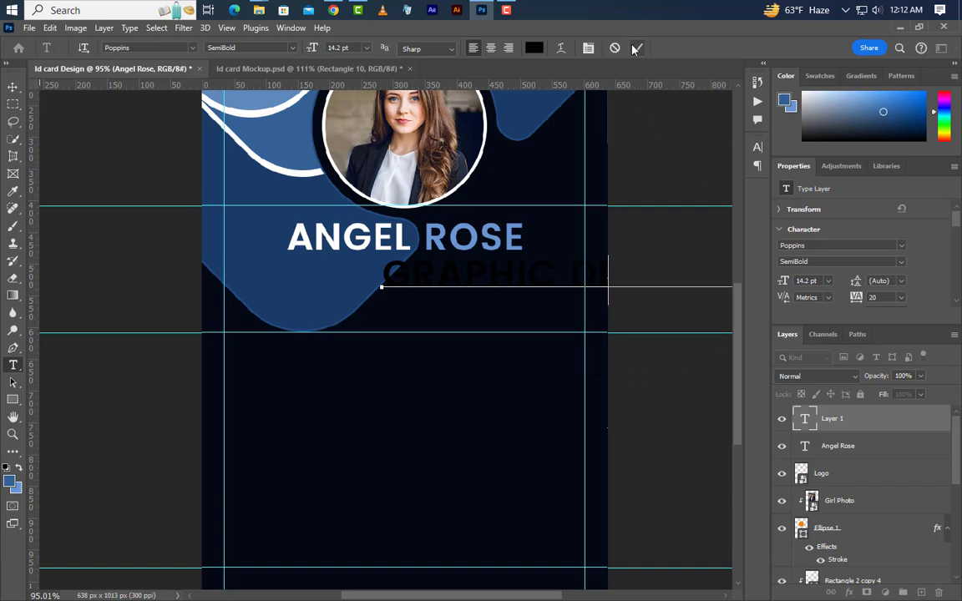
left_click(635, 48)
Step: Format the title white, 5.2 pt, tracking 0, with All Caps turned off
left_click(758, 147)
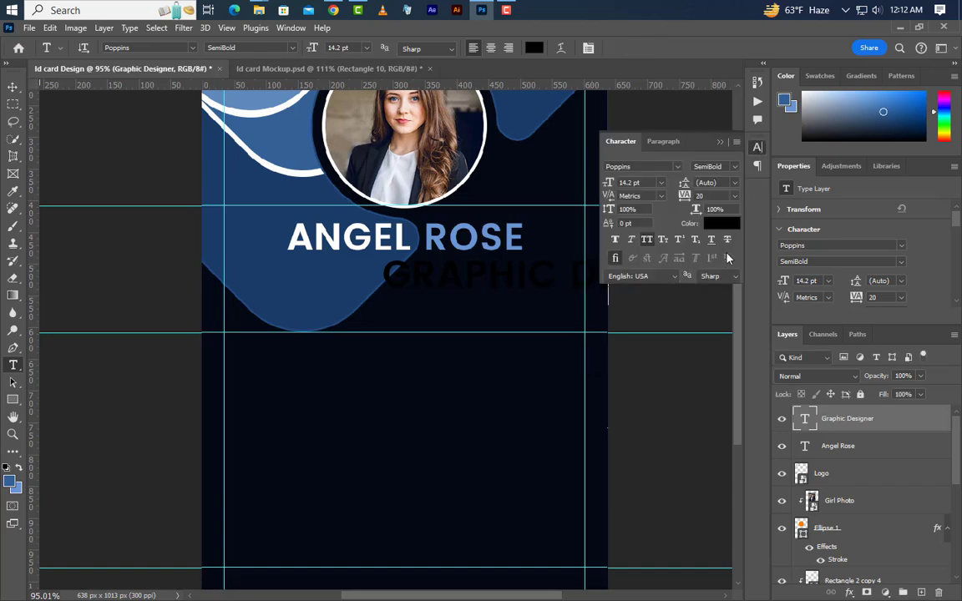
left_click(719, 223)
left_click(394, 242)
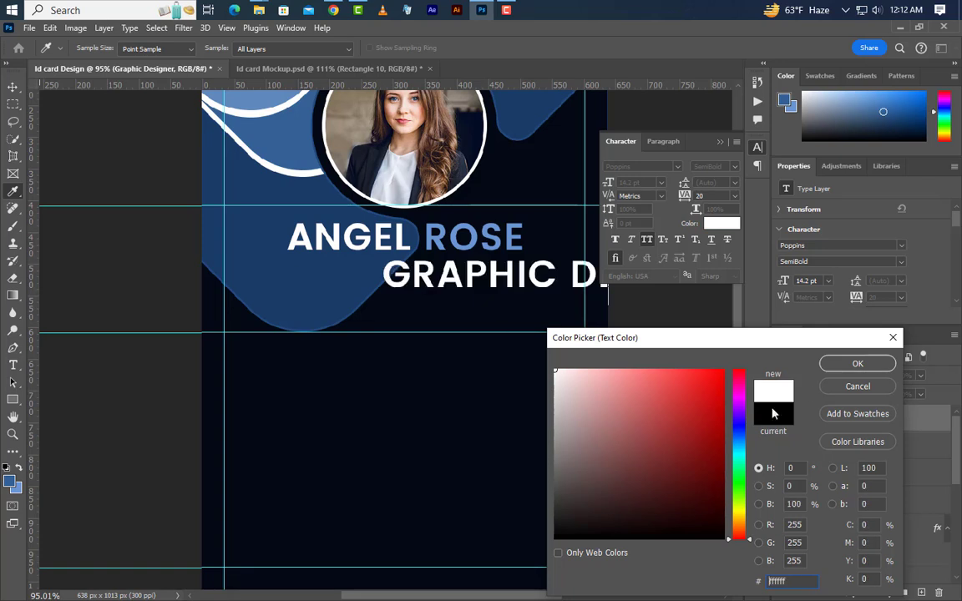
left_click(829, 369)
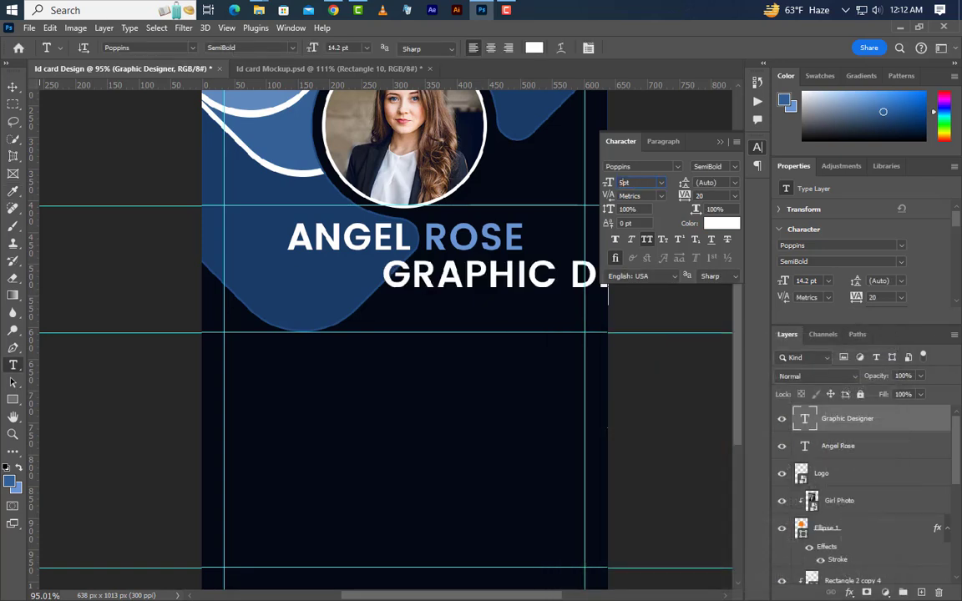
type(".20")
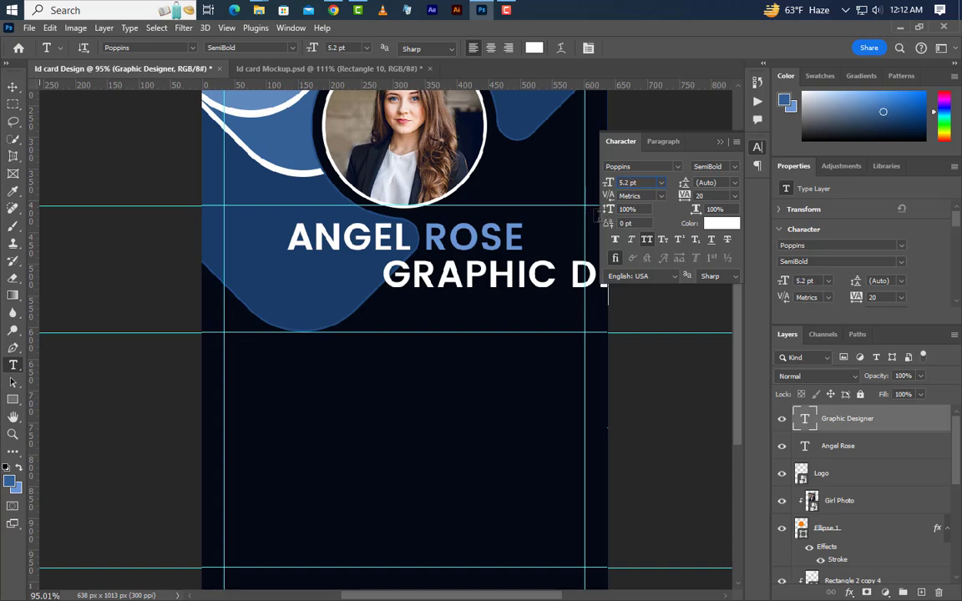
key("Return")
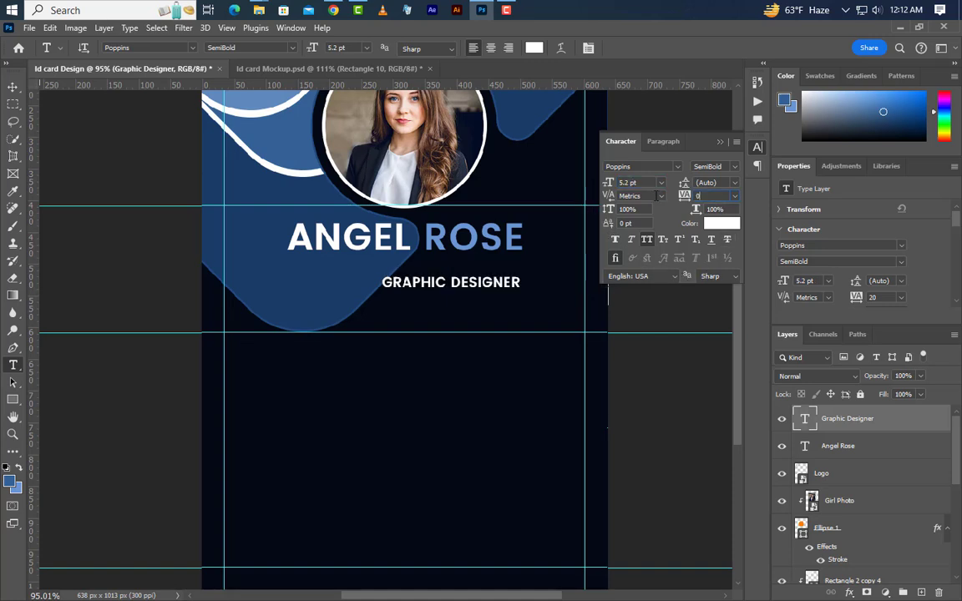
type("0")
key("Return")
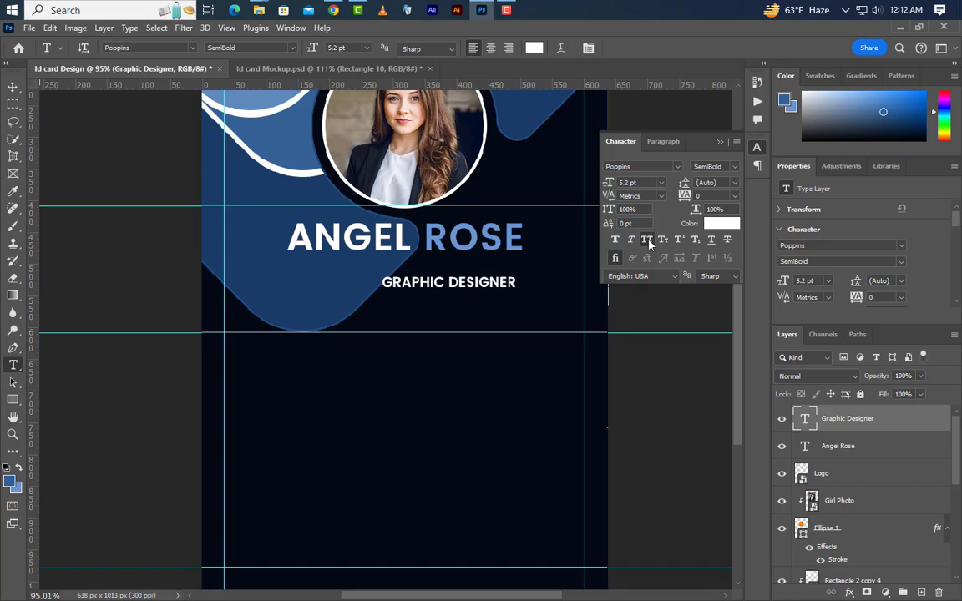
left_click(648, 240)
left_click(720, 143)
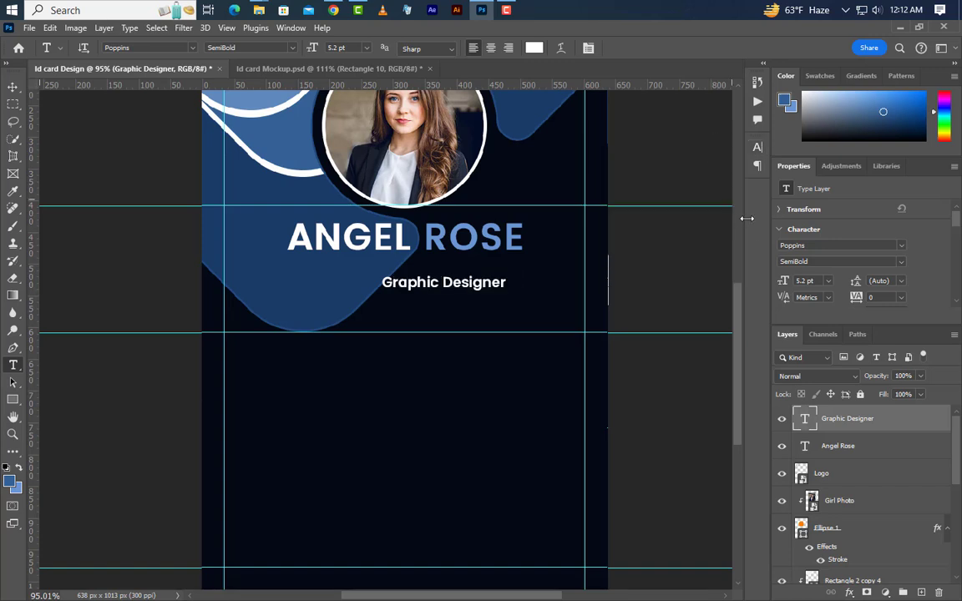
Step: Position the title under the name's right end and set its weight to Medium
left_click(12, 87)
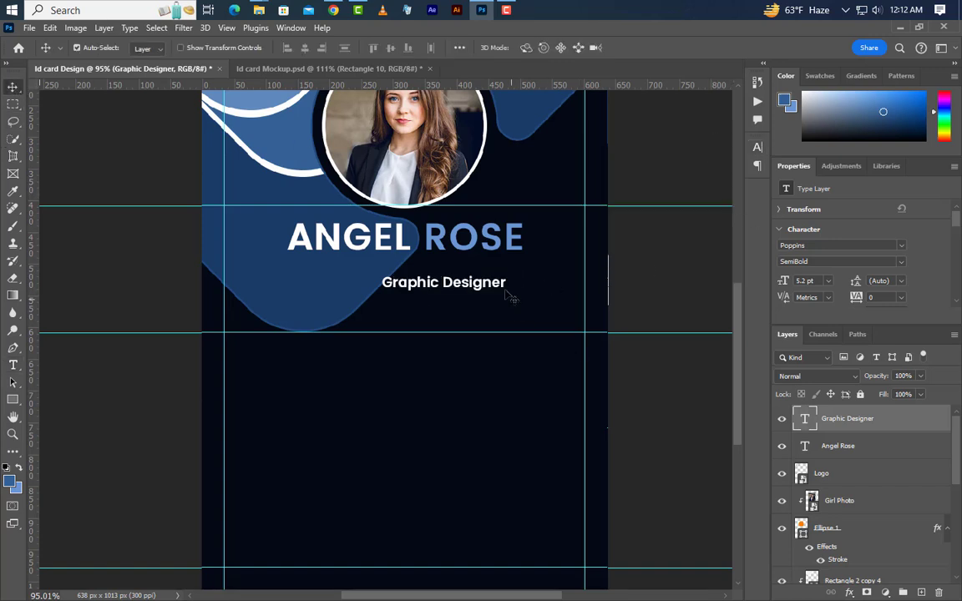
left_click_drag(491, 288, 507, 280)
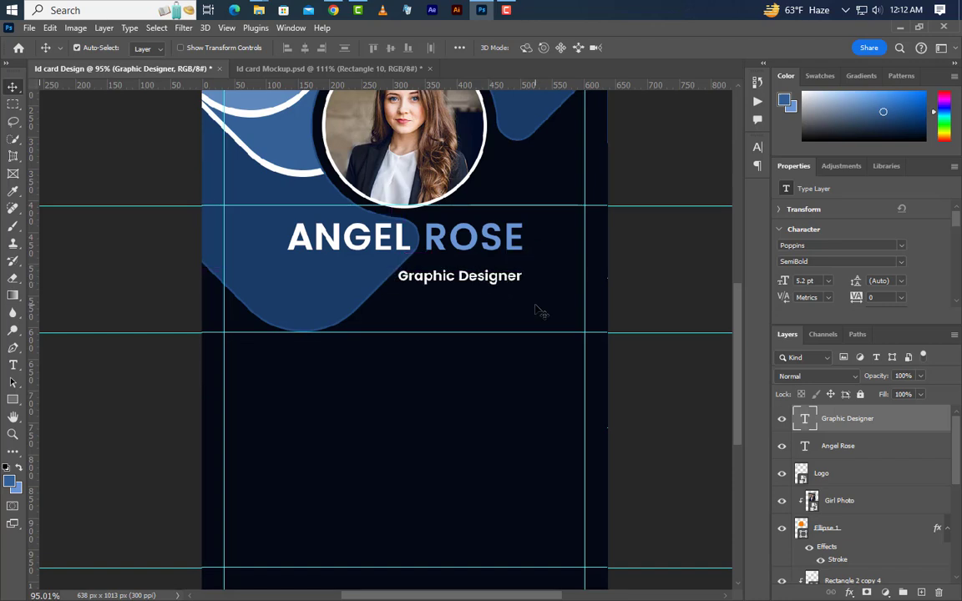
key("Down")
key("Down")
key("Down")
key("Down")
key("Down")
left_click(900, 264)
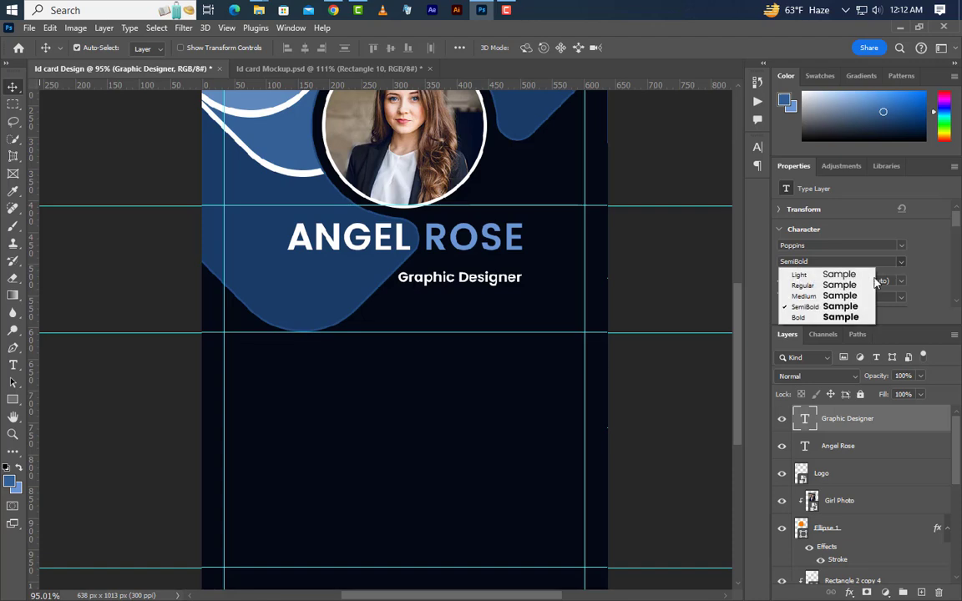
left_click(816, 294)
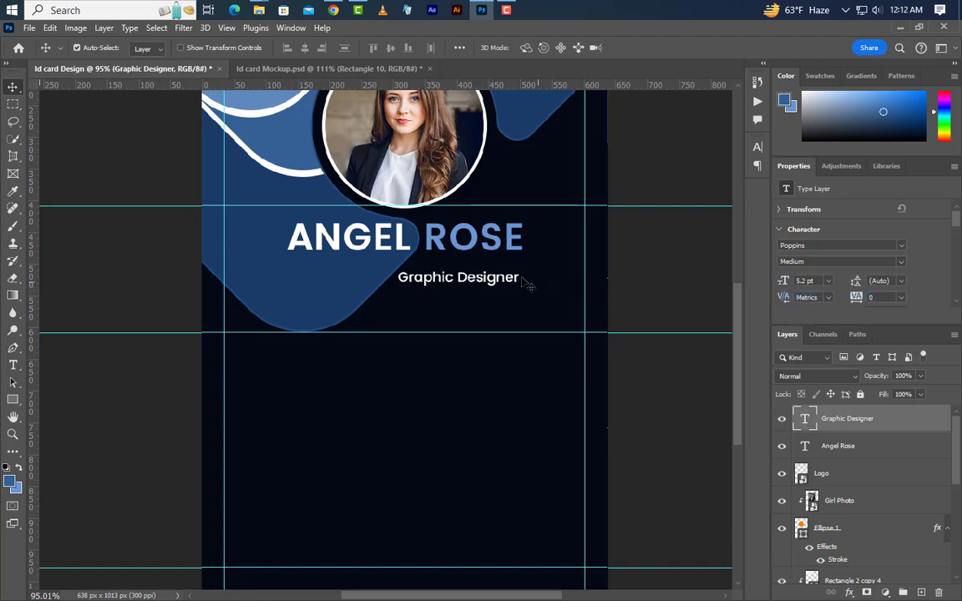
left_click_drag(517, 285, 523, 283)
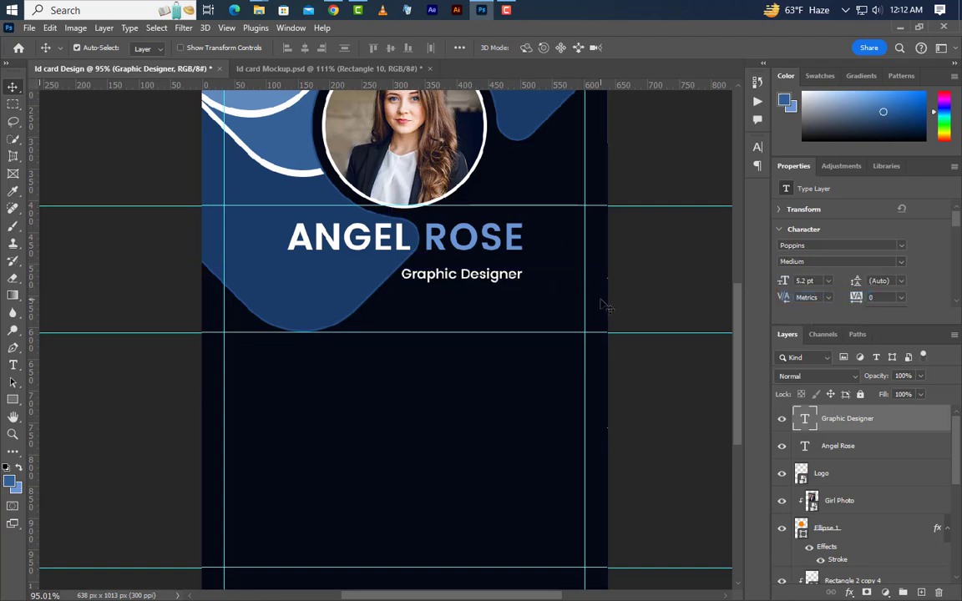
key("Up")
key("Up")
key("Up")
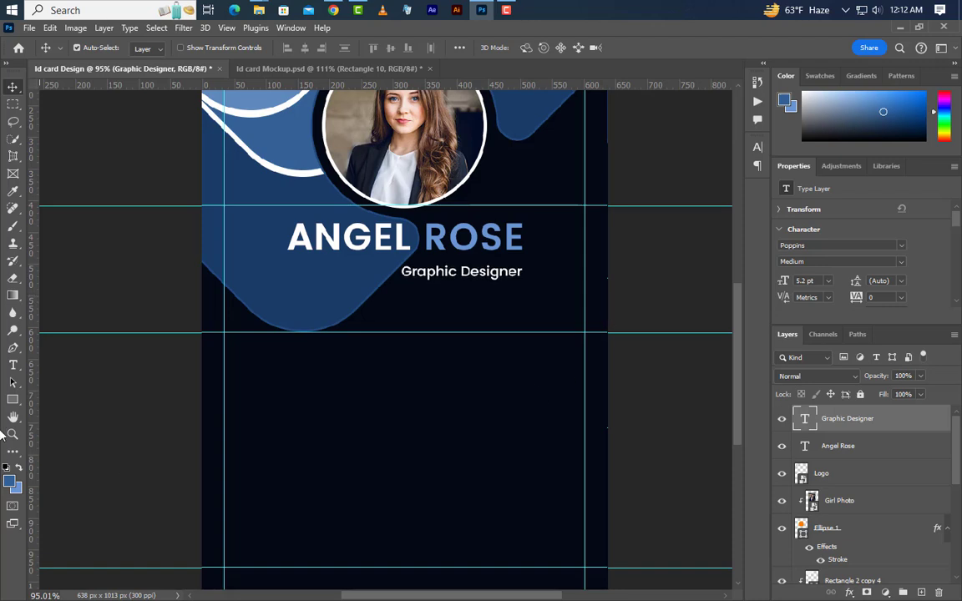
Step: Draw a thin 90 px wide line left of Graphic Designer
left_click_drag(13, 399, 59, 407)
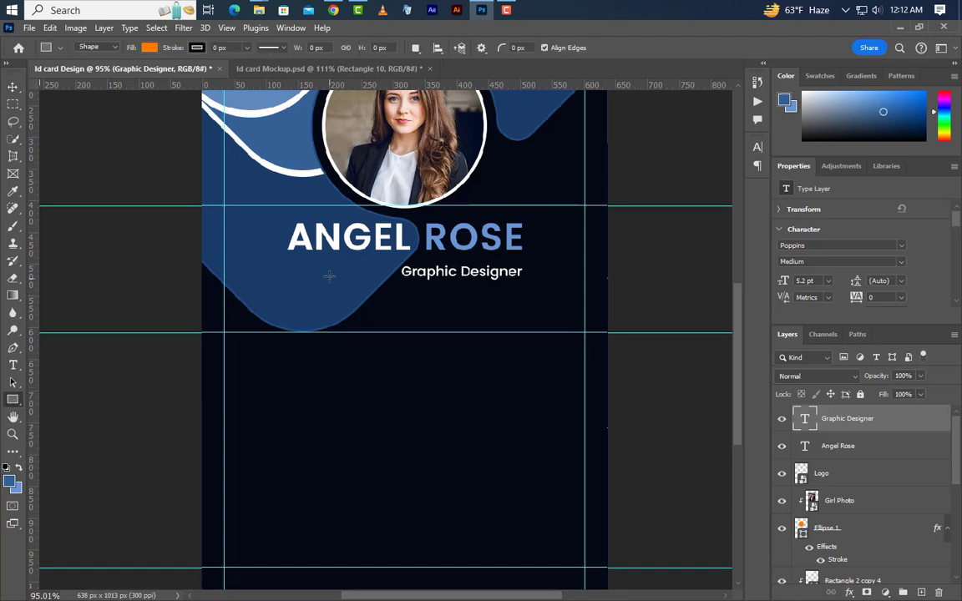
left_click_drag(318, 272, 384, 273)
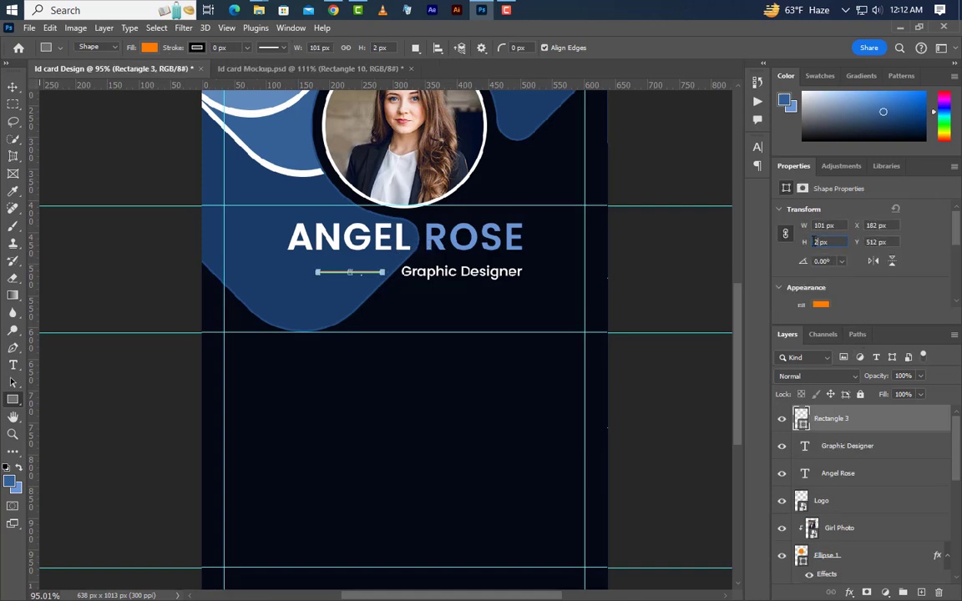
key("shift+Tab")
type("9")
key("Return")
Step: Colour the line with ROSE's blue and align it with the job title
double_click(803, 422)
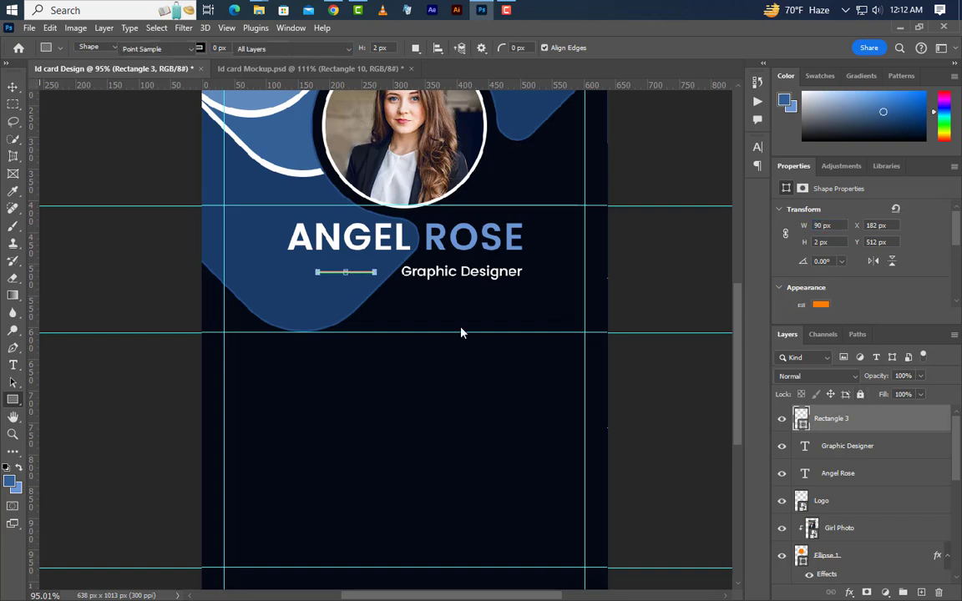
left_click(433, 237)
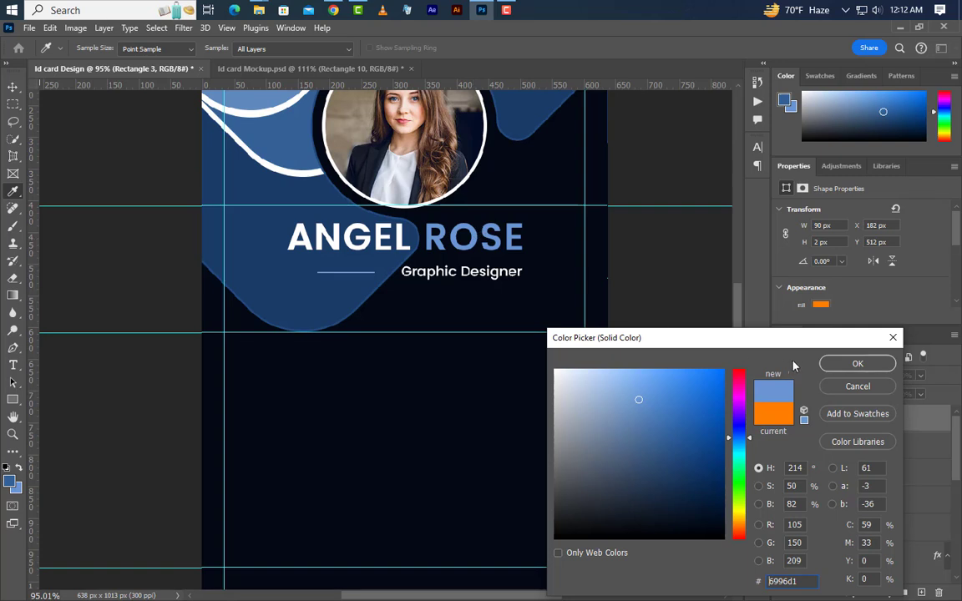
left_click(858, 364)
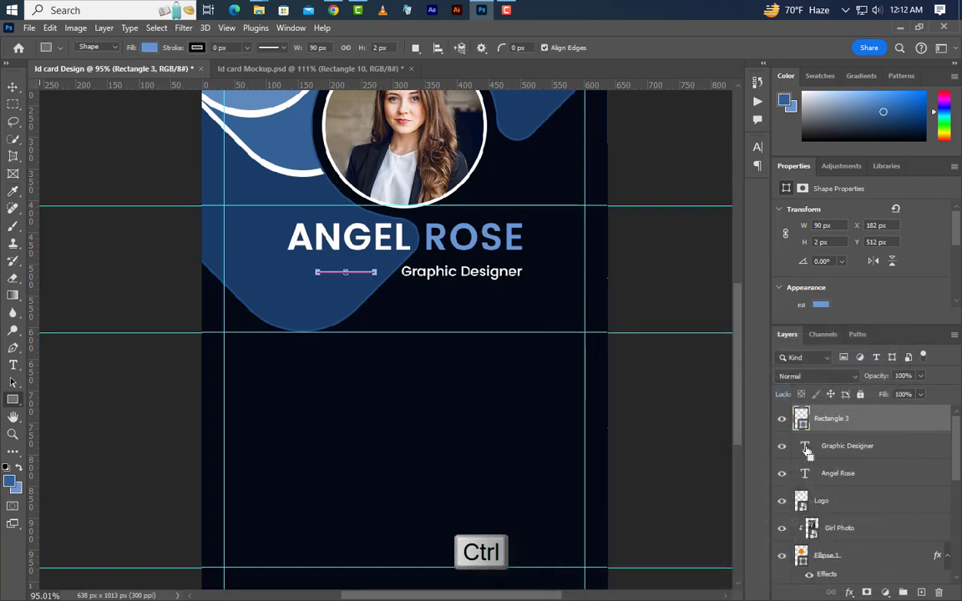
left_click(807, 447, "ctrl")
left_click(13, 87)
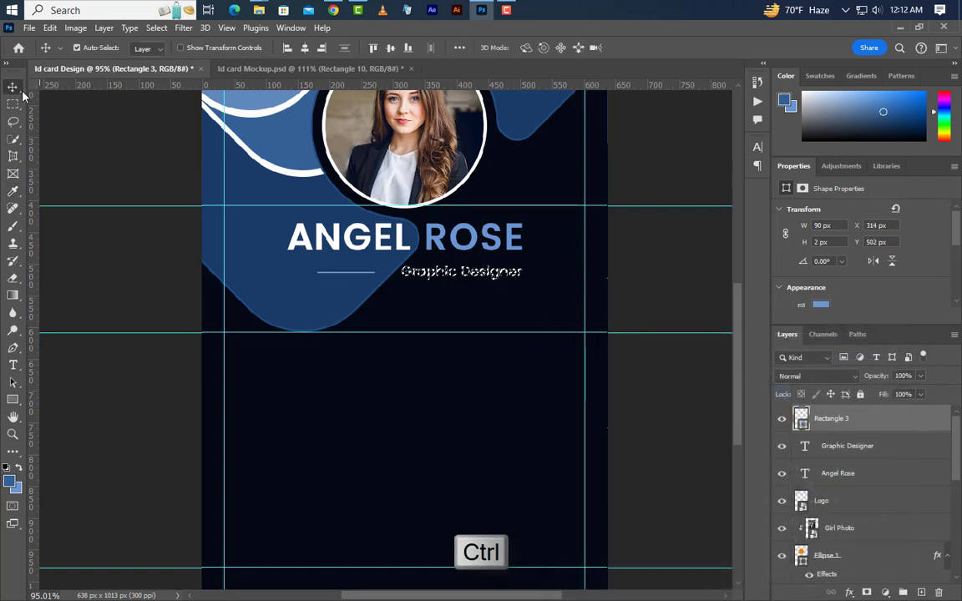
left_click(390, 48)
key("ctrl+d")
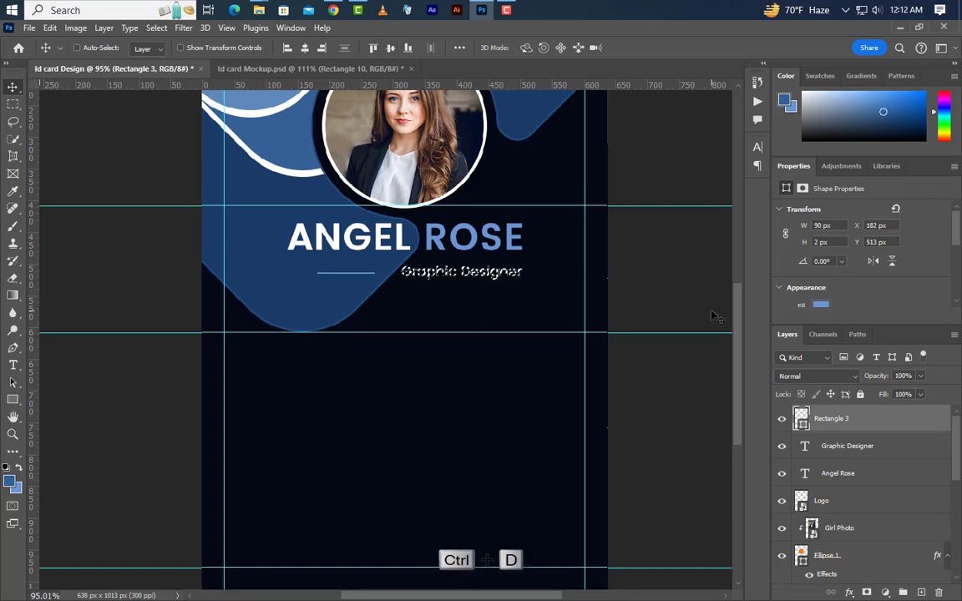
key("Right")
key("Right")
key("Right")
key("Right")
key("Right")
key("Right")
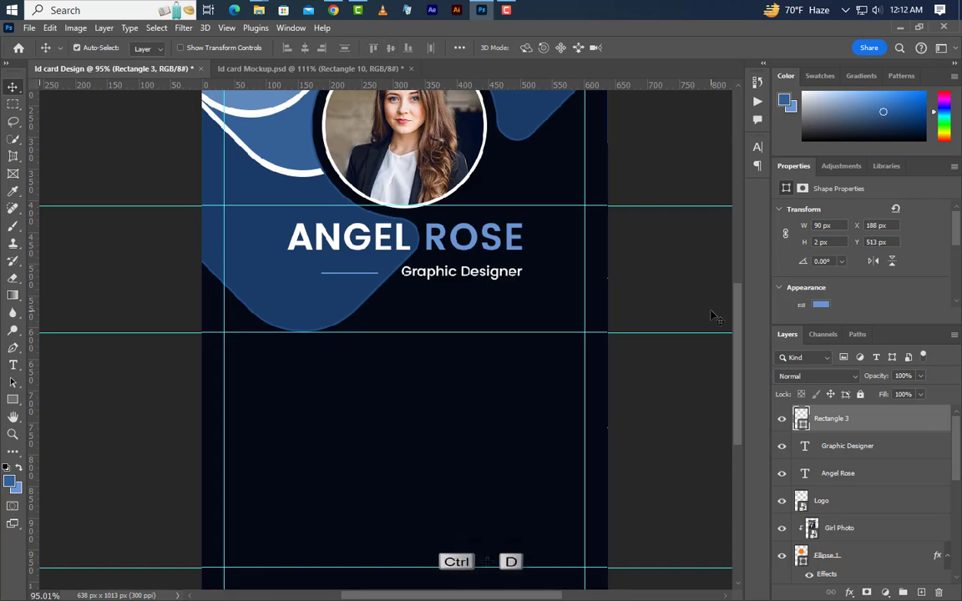
Step: Draw a new 150 × 3 px bar below Graphic Designer
left_click(13, 399)
right_click(12, 399)
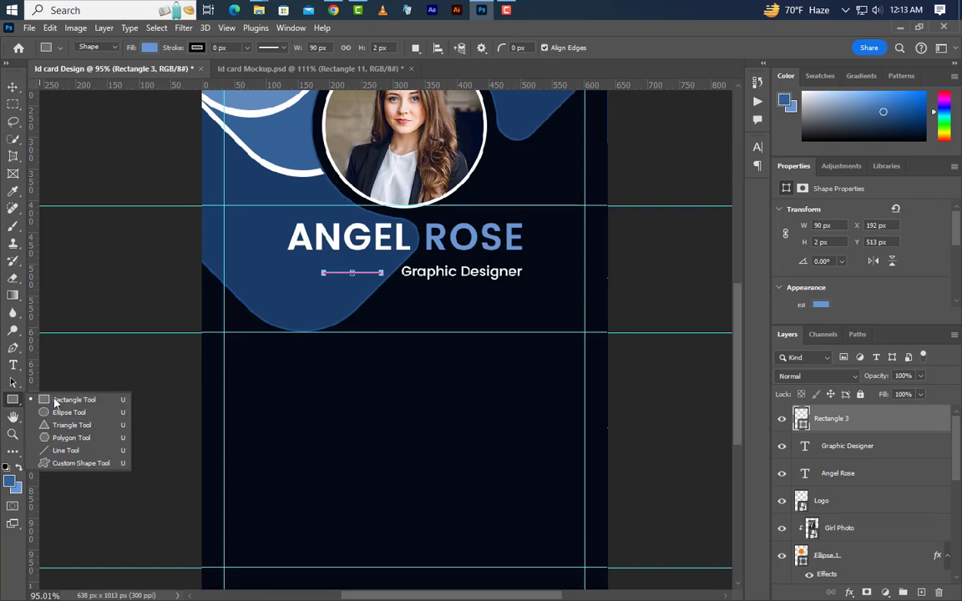
left_click(59, 399)
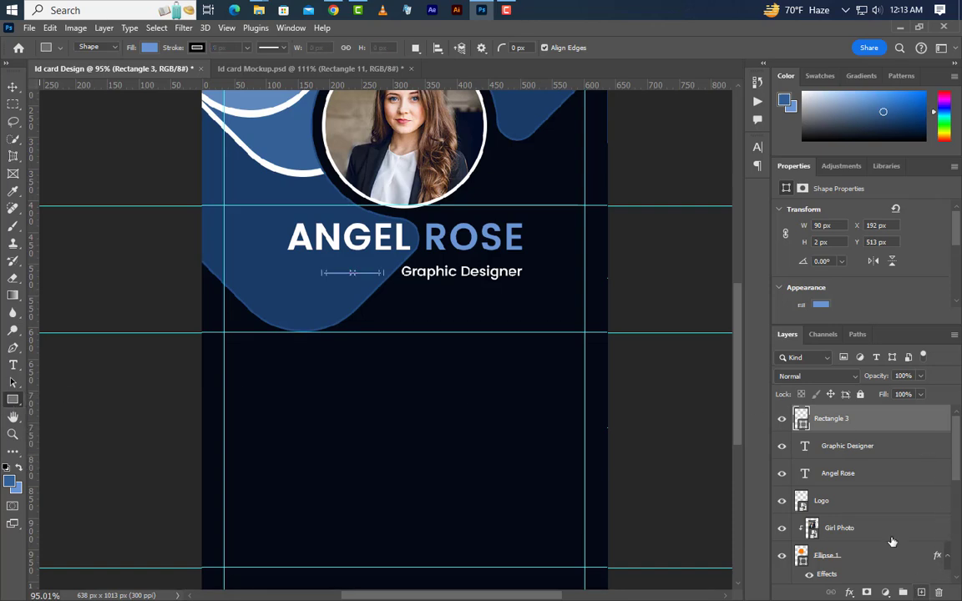
left_click(922, 592)
left_click_drag(432, 298, 522, 303)
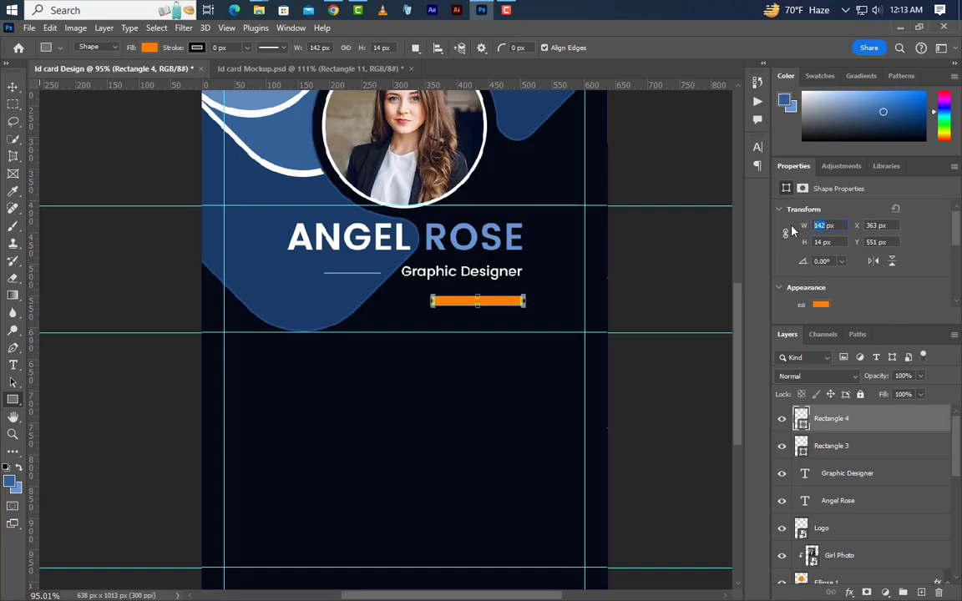
type("150")
left_click(821, 241)
key("Return")
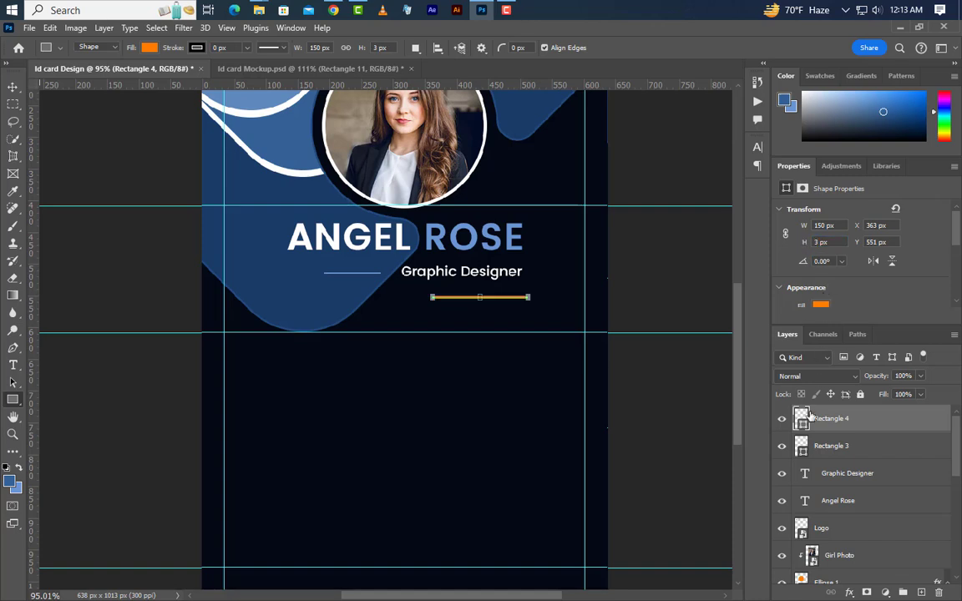
Step: Fill the bar white, align its right edge with the title and nudge it up
double_click(800, 420)
type("ffffff")
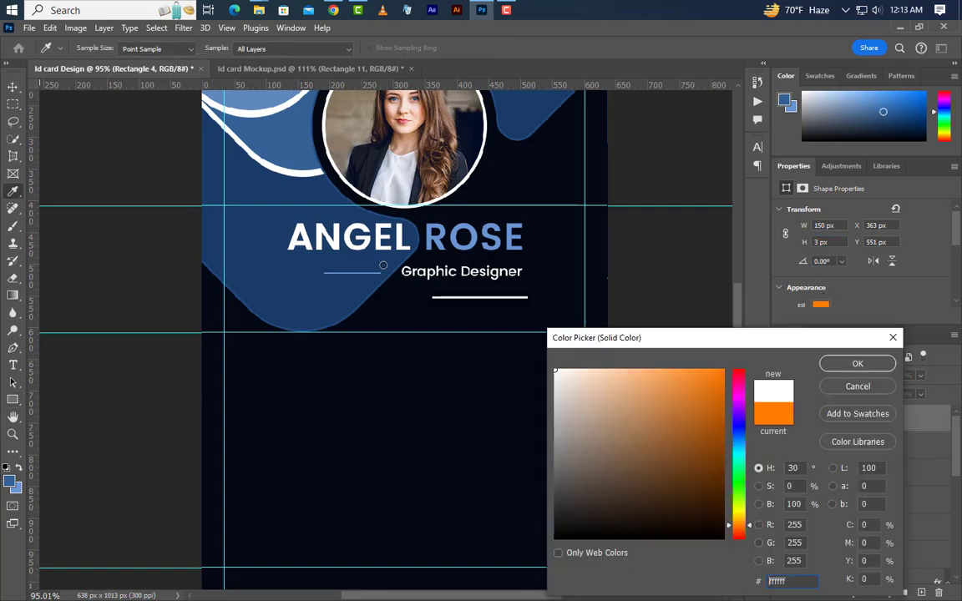
left_click(885, 368)
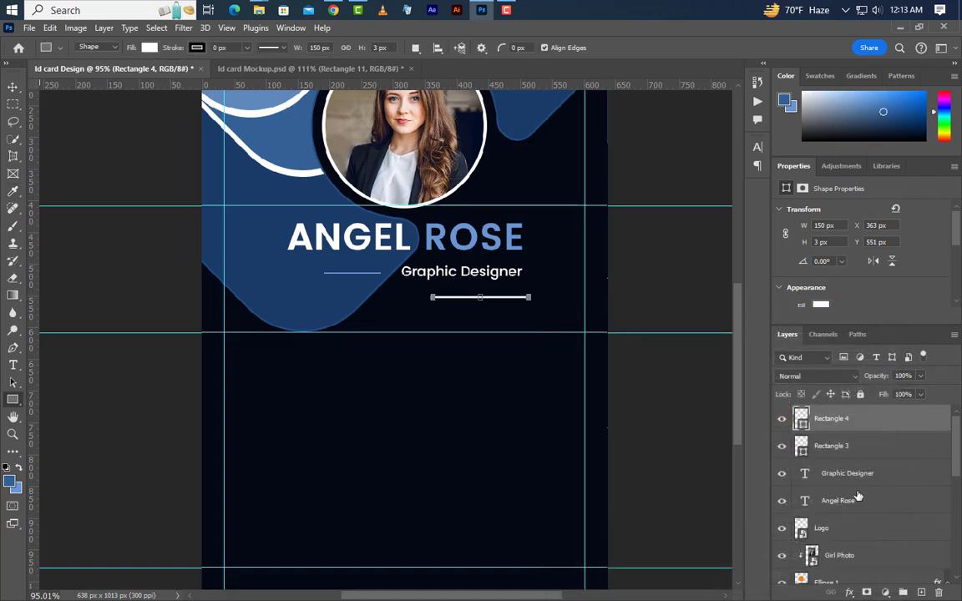
left_click(804, 474, "ctrl")
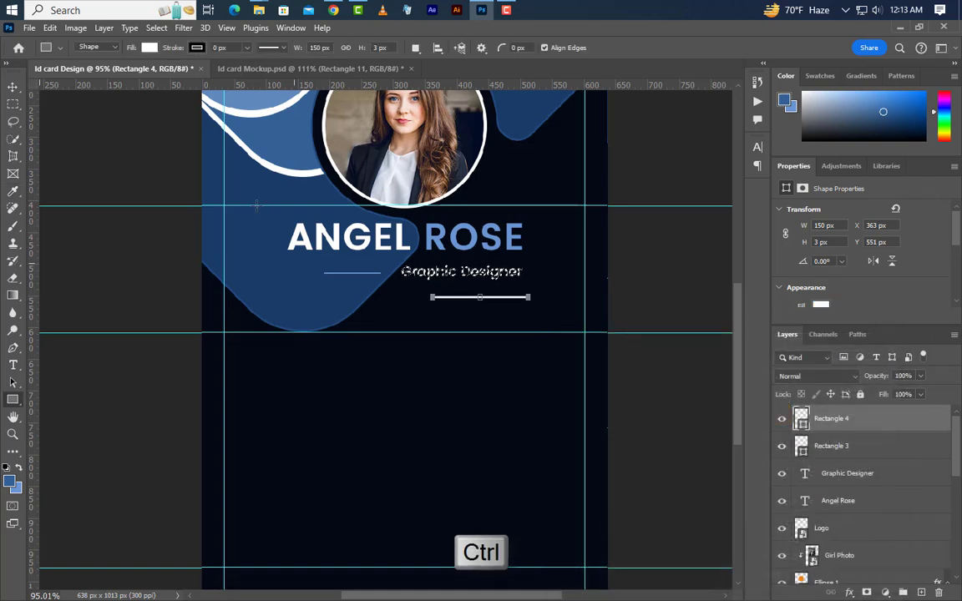
left_click(15, 88)
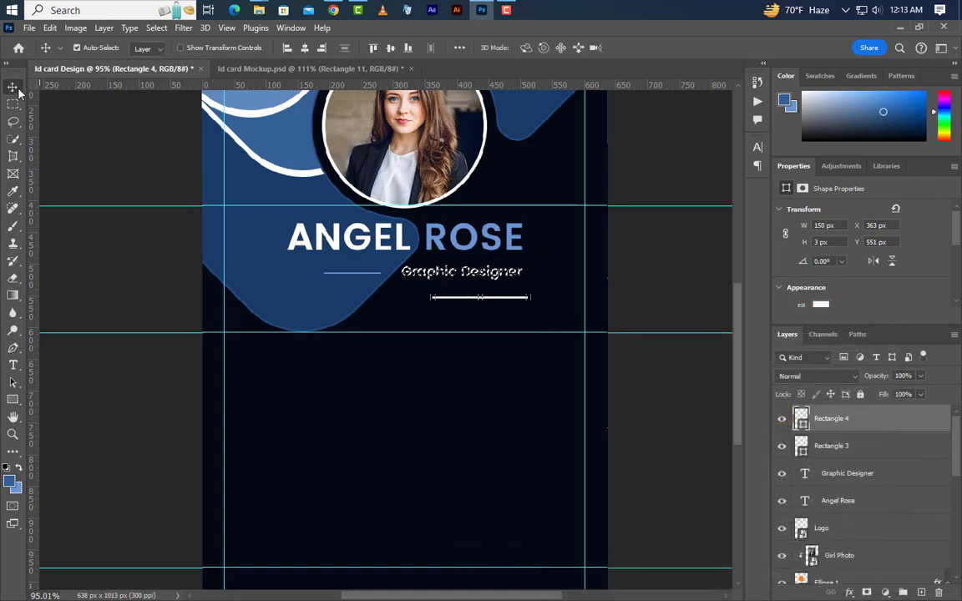
left_click(321, 48)
key("ctrl+d")
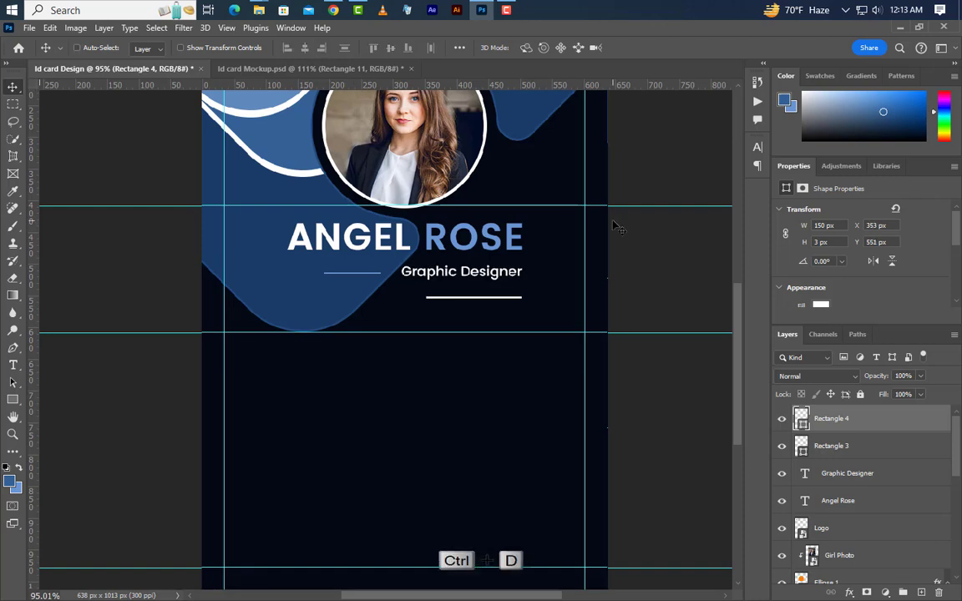
key("Up")
key("Up")
key("Up")
key("Up")
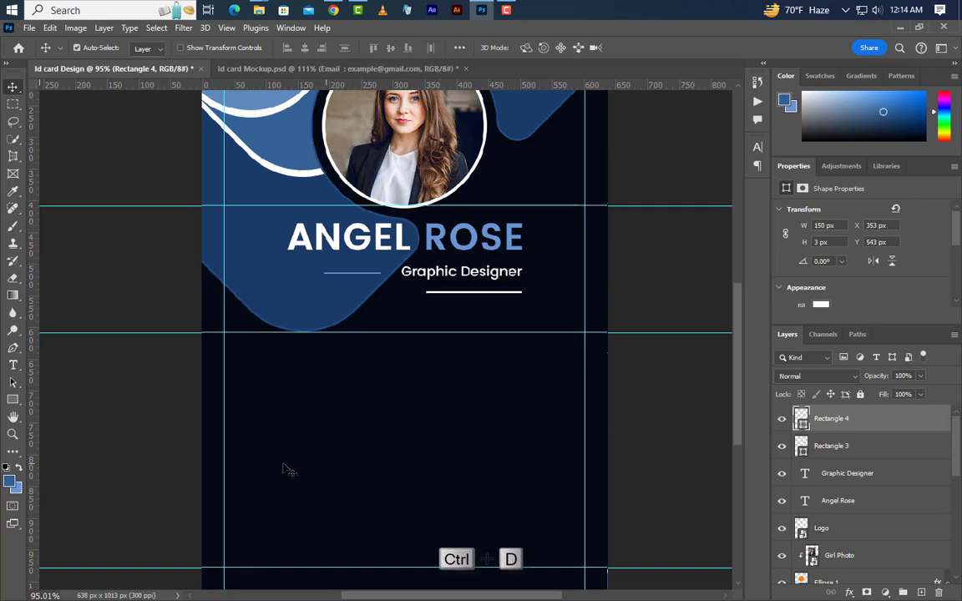
Step: Add an 'Email :' contact line with a sample address in the lower card, set to 6 pt
left_click(12, 365)
left_click(268, 478)
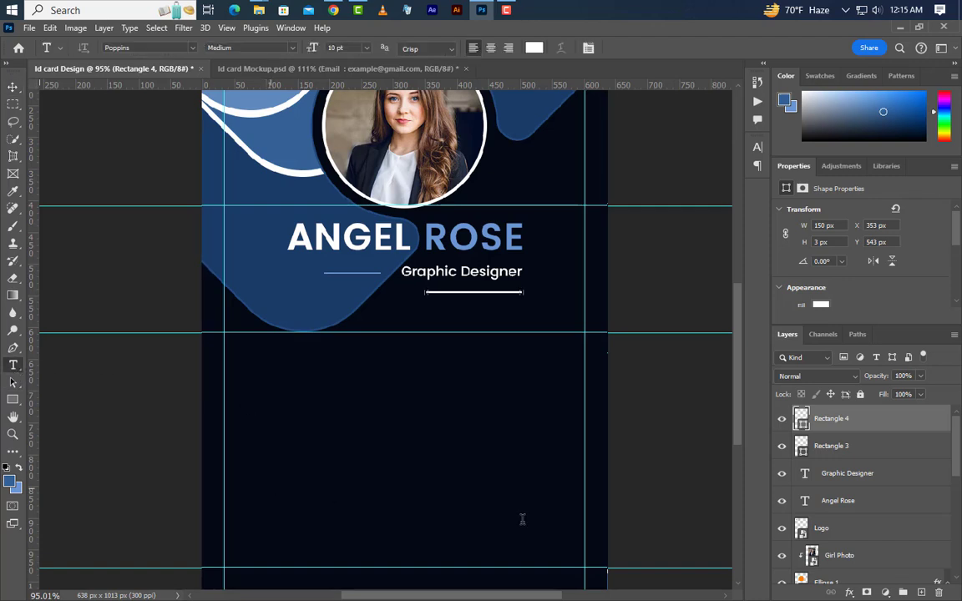
type("E")
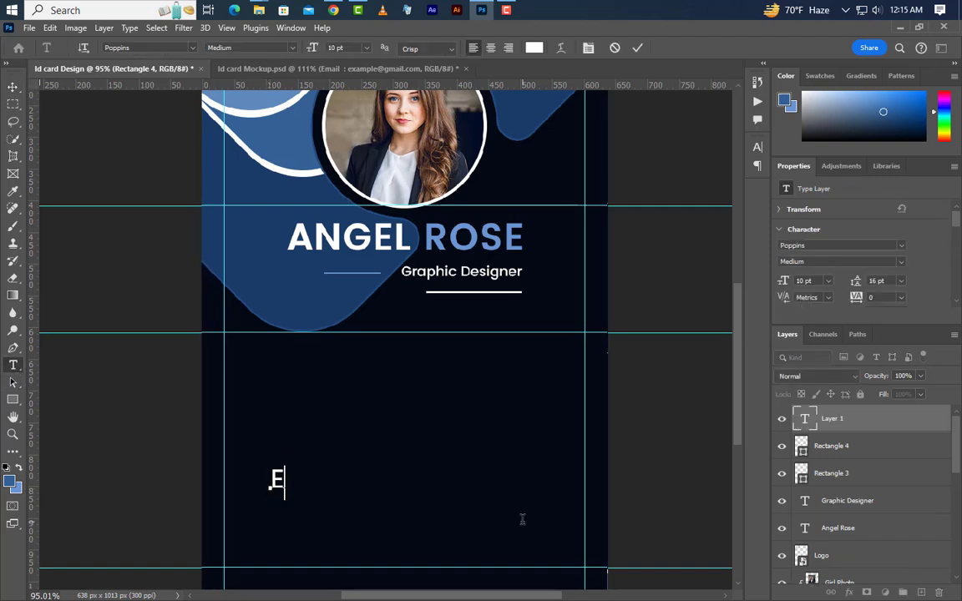
type("mail :")
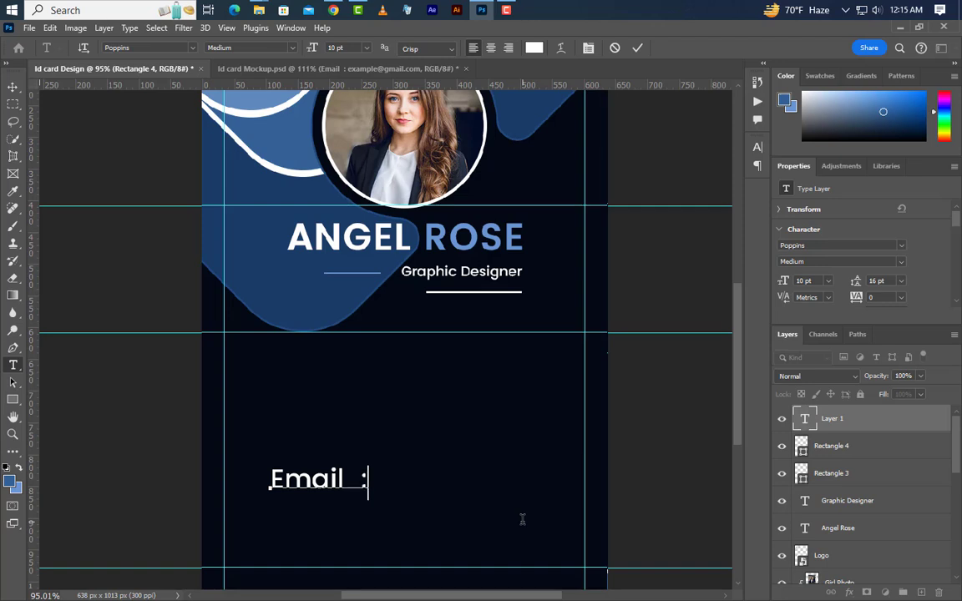
type(" exam")
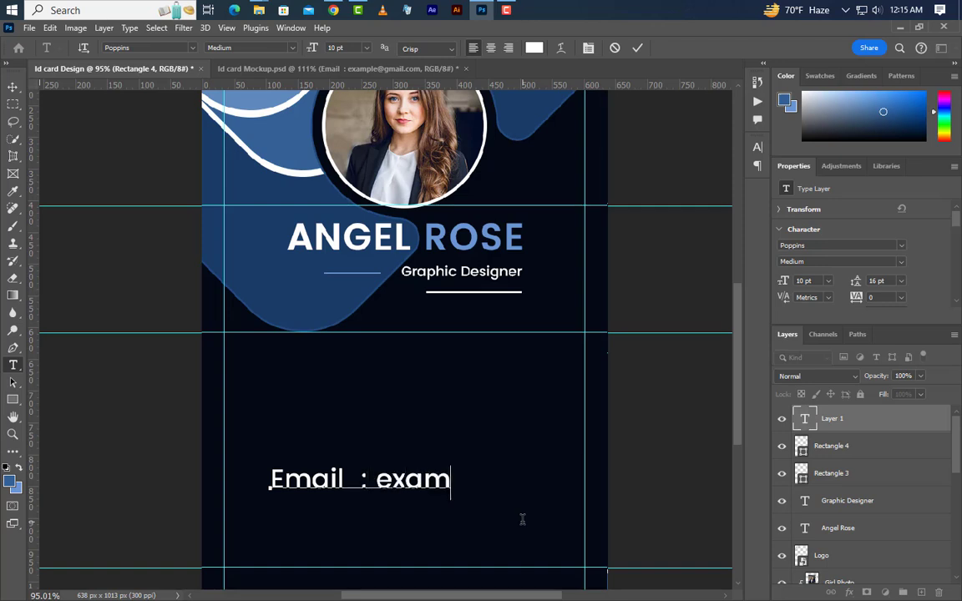
type("ple@")
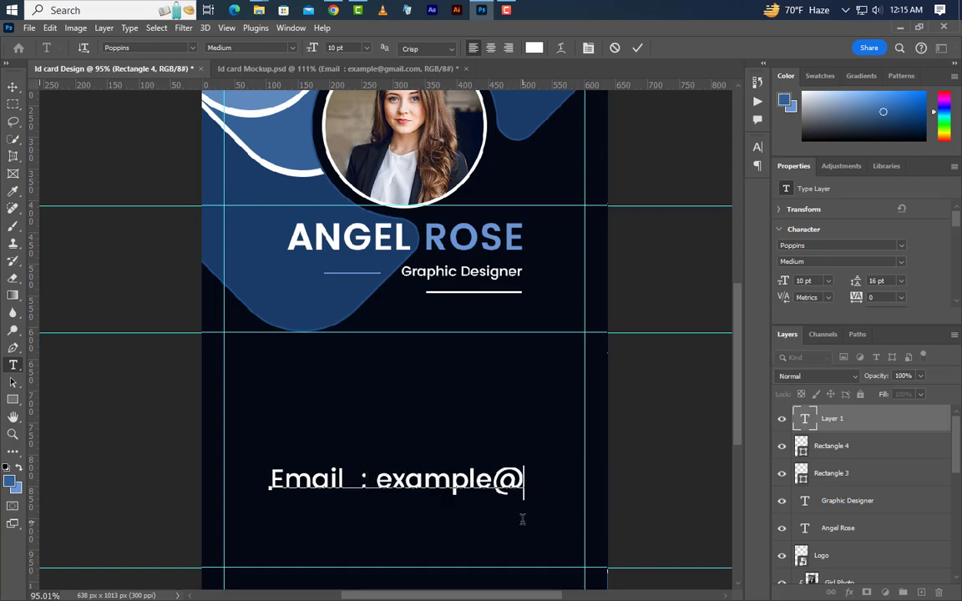
type("gmail")
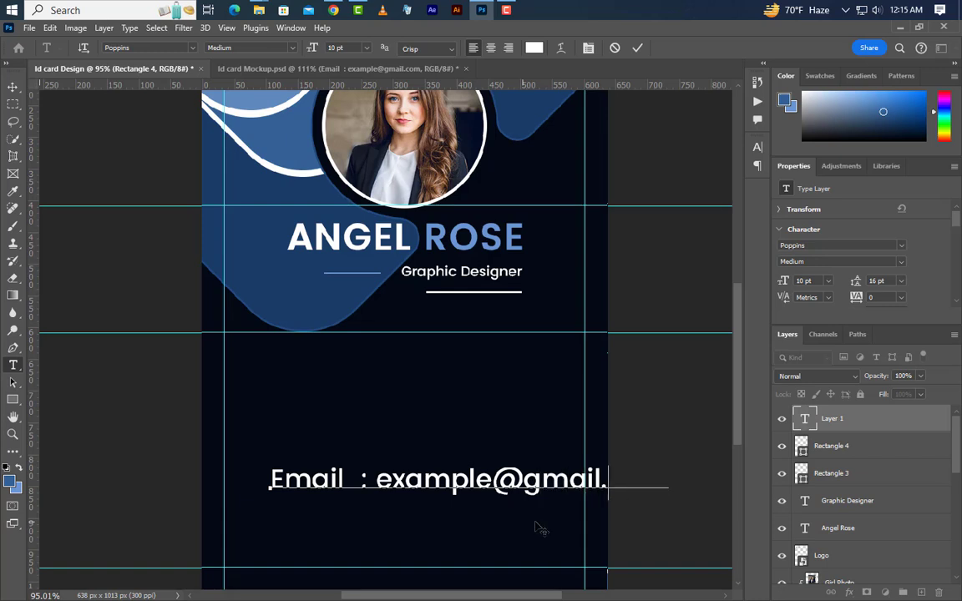
type(".com")
left_click(638, 48)
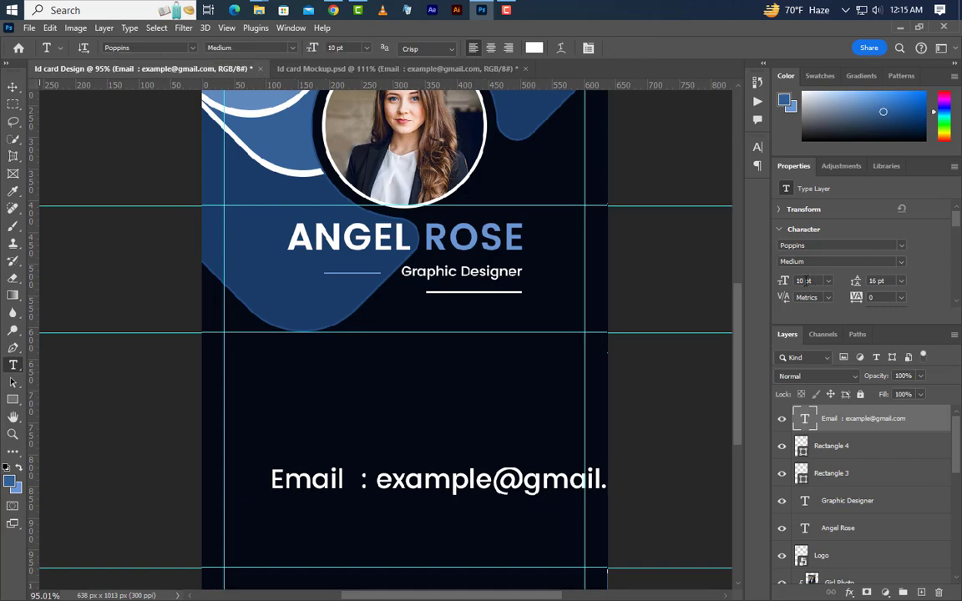
type("6")
key("Return")
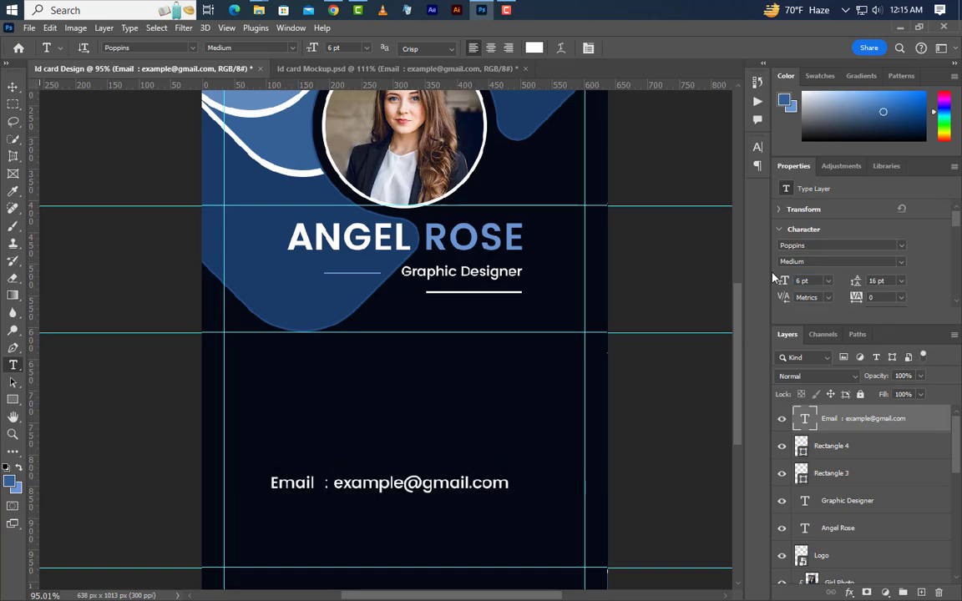
key("ctrl+a")
Step: Centre the email line horizontally on the card and duplicate it just above itself
key("v")
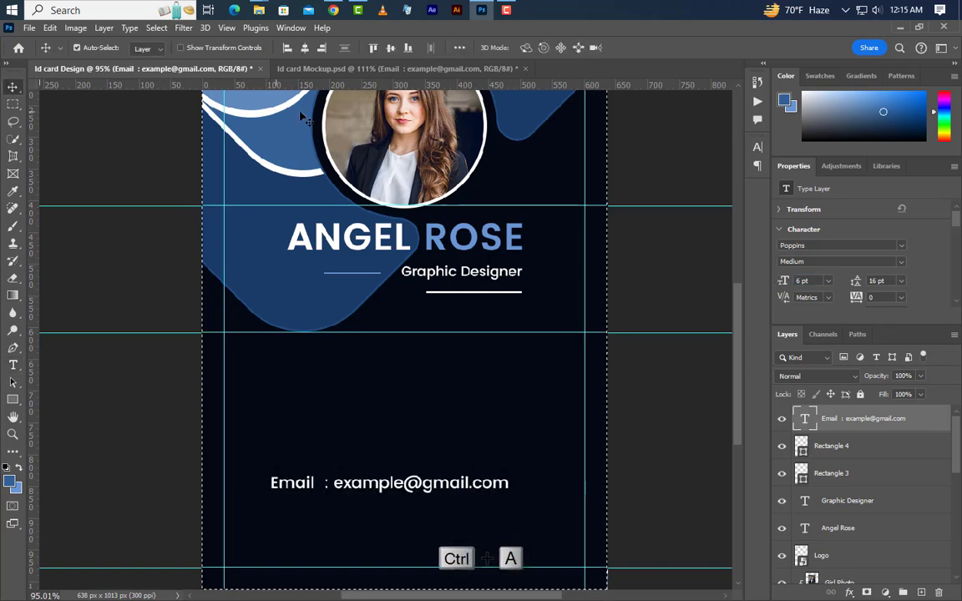
left_click(306, 49)
key("ctrl+d")
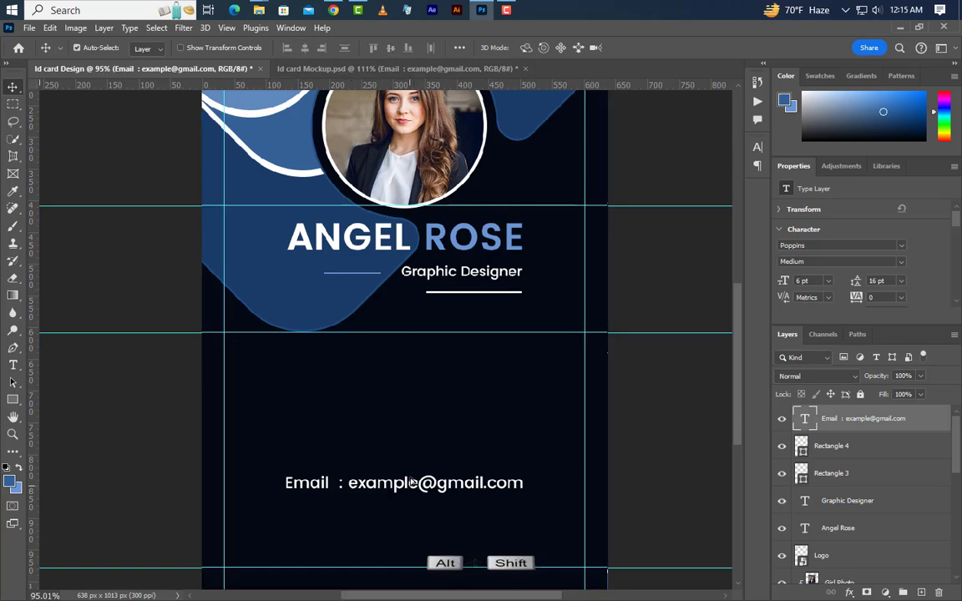
left_click_drag(415, 494, 415, 466)
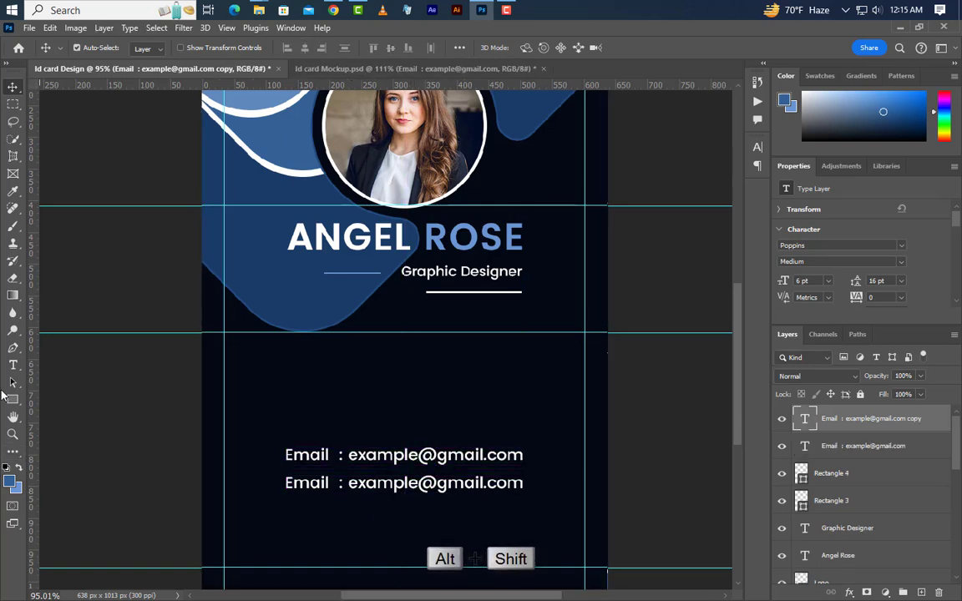
Step: Retype the duplicated line as a 'Phone:' line with the card holder's phone number
left_click(13, 367)
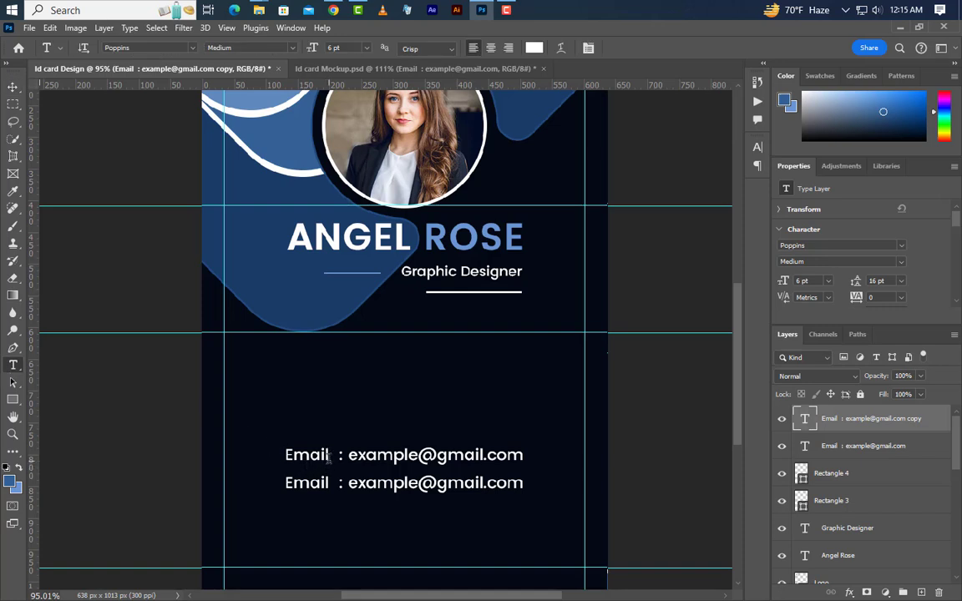
double_click(322, 455)
left_click(274, 455)
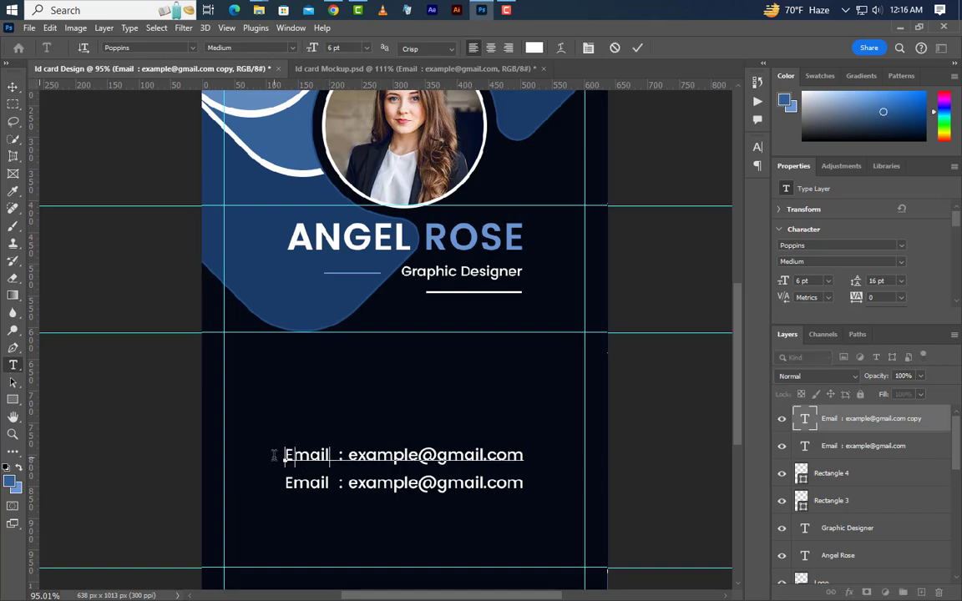
type("Phone")
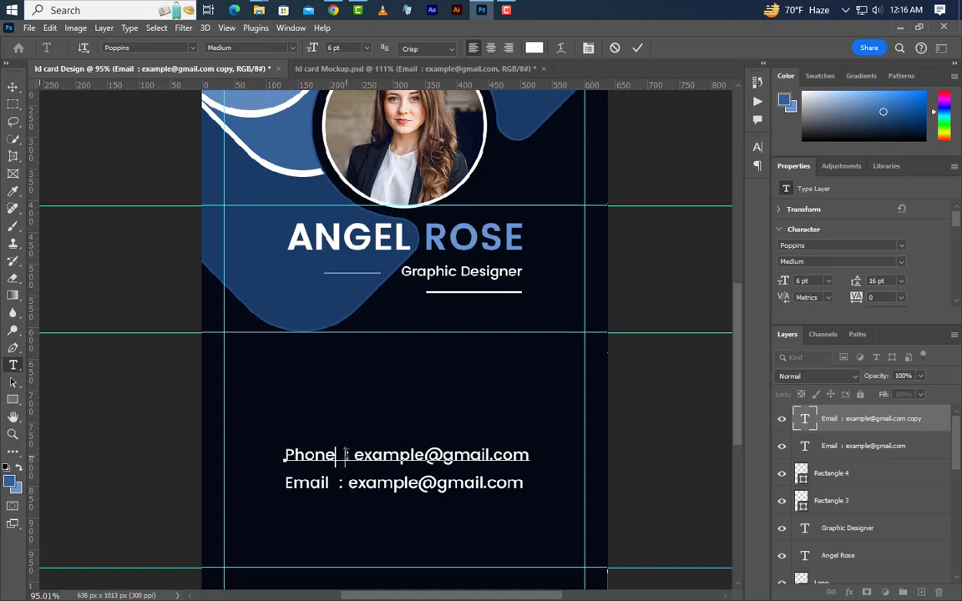
key("Delete")
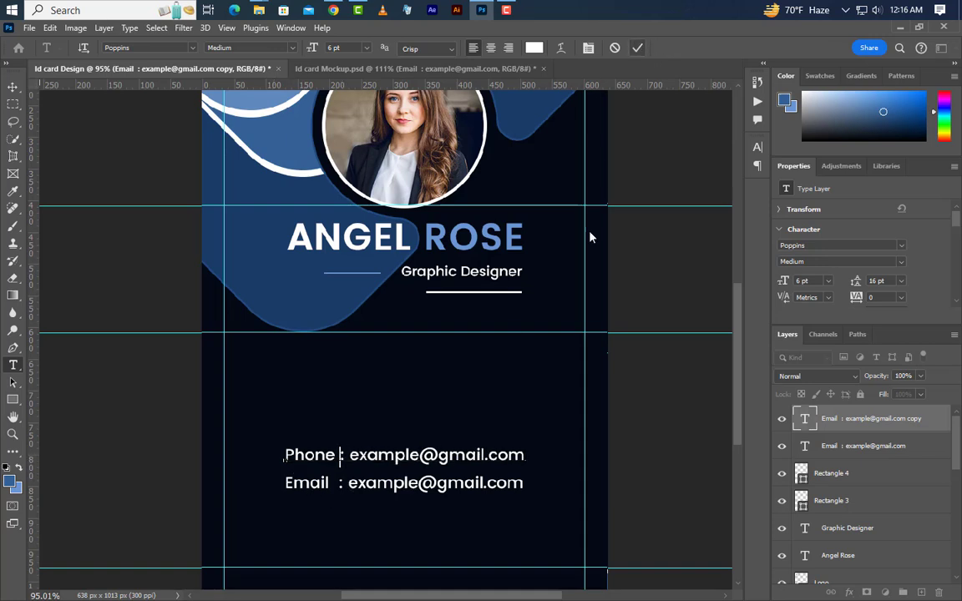
key("Right")
key("Right")
left_click_drag(350, 455, 533, 455)
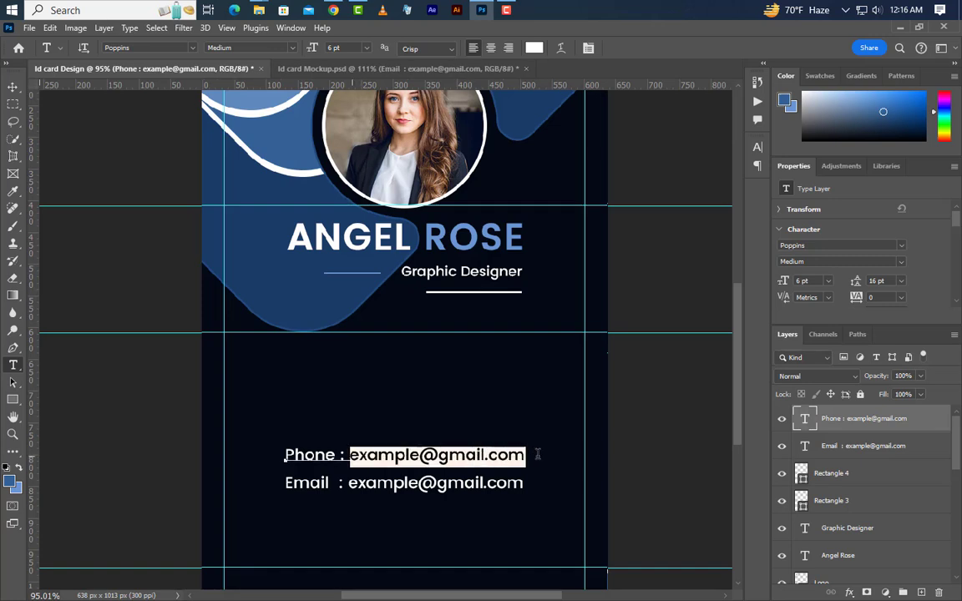
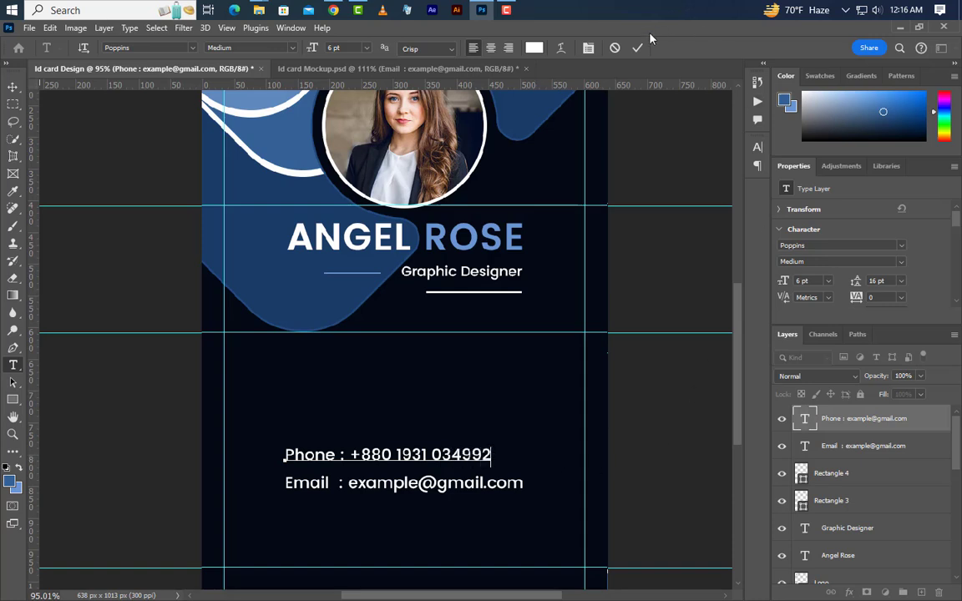
key("ctrl+Return")
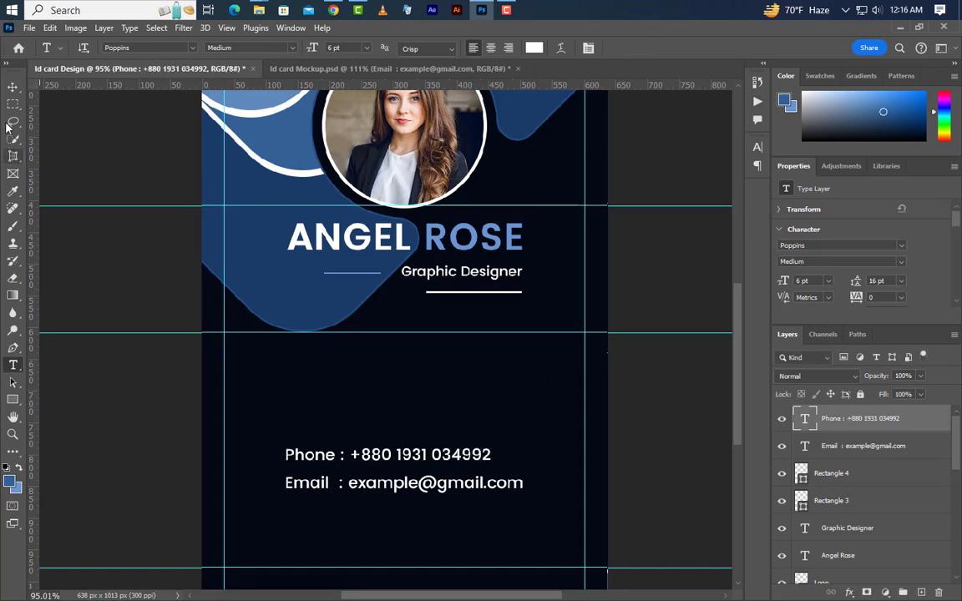
left_click(12, 86)
Step: Duplicate the phone line upward and turn the middle copy into 'Blood : B+'
left_click_drag(318, 458, 321, 395)
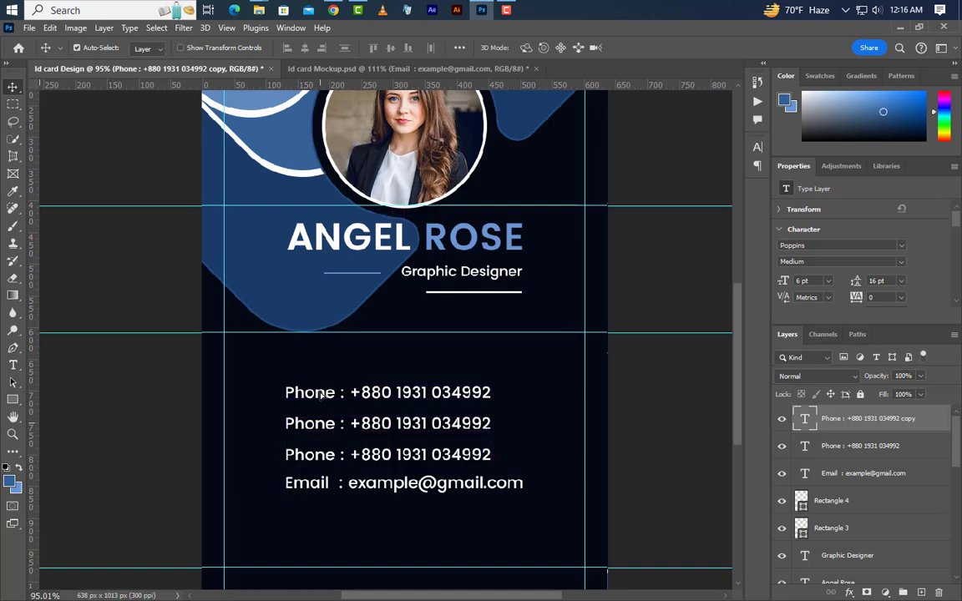
left_click(13, 364)
left_click_drag(336, 424, 242, 423)
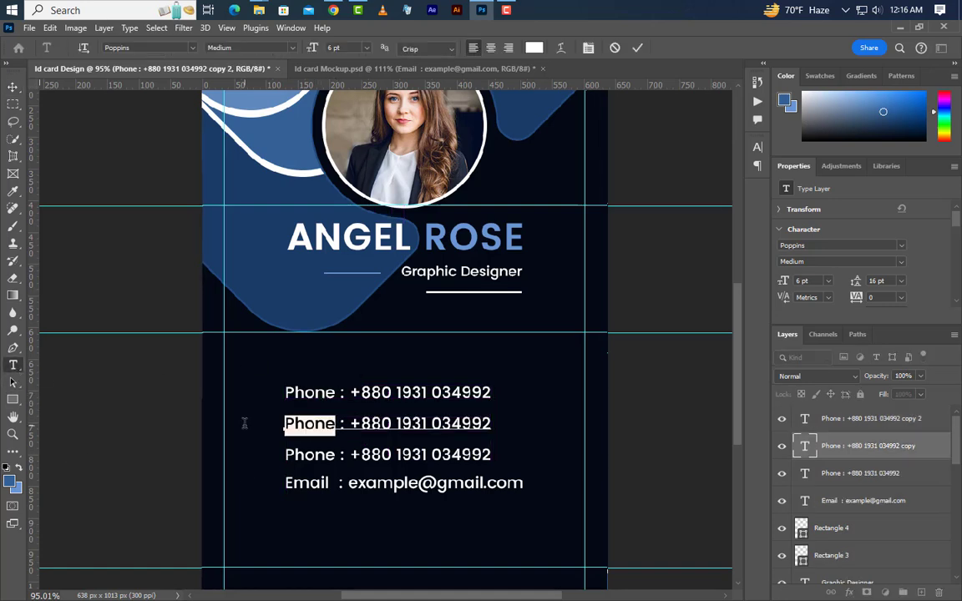
type("Blood")
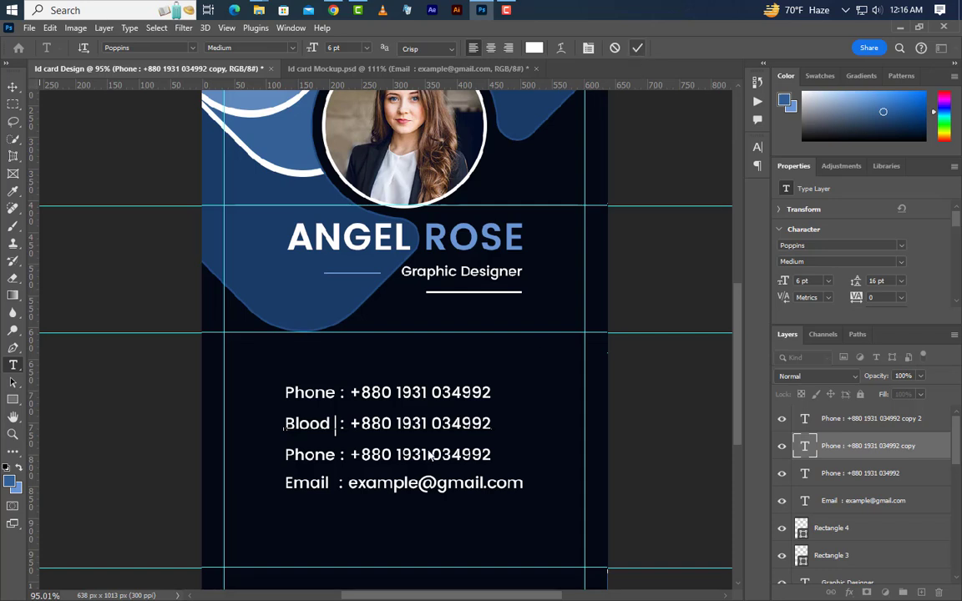
left_click(637, 48)
left_click_drag(350, 424, 499, 424)
key("BackSpace")
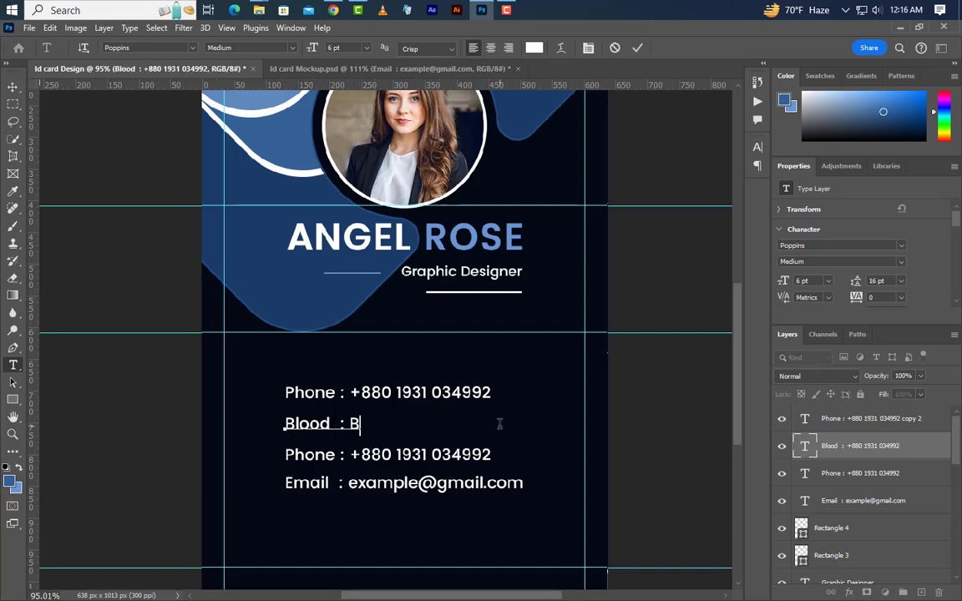
type("B+")
left_click(643, 47)
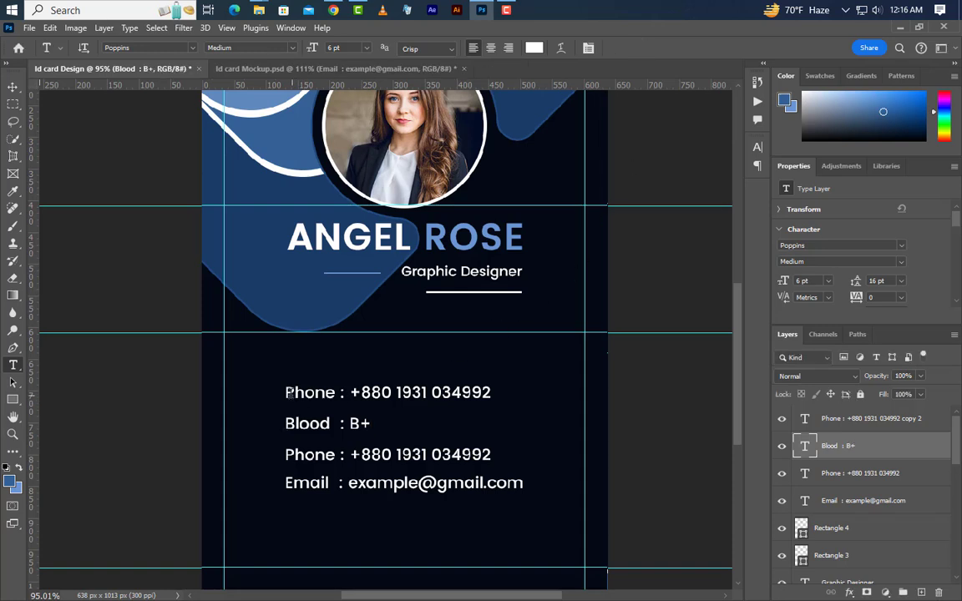
left_click_drag(286, 392, 337, 392)
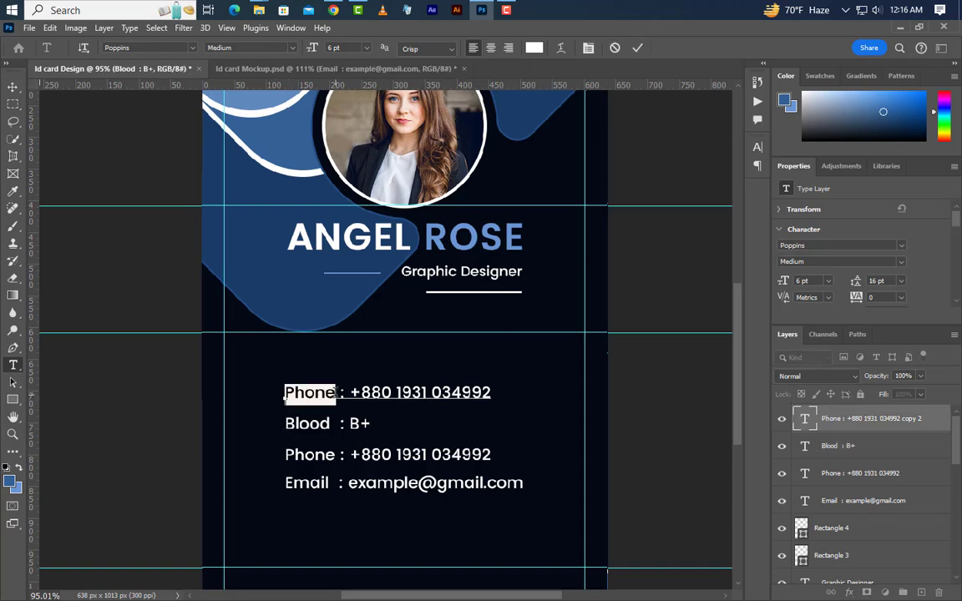
type("ID")
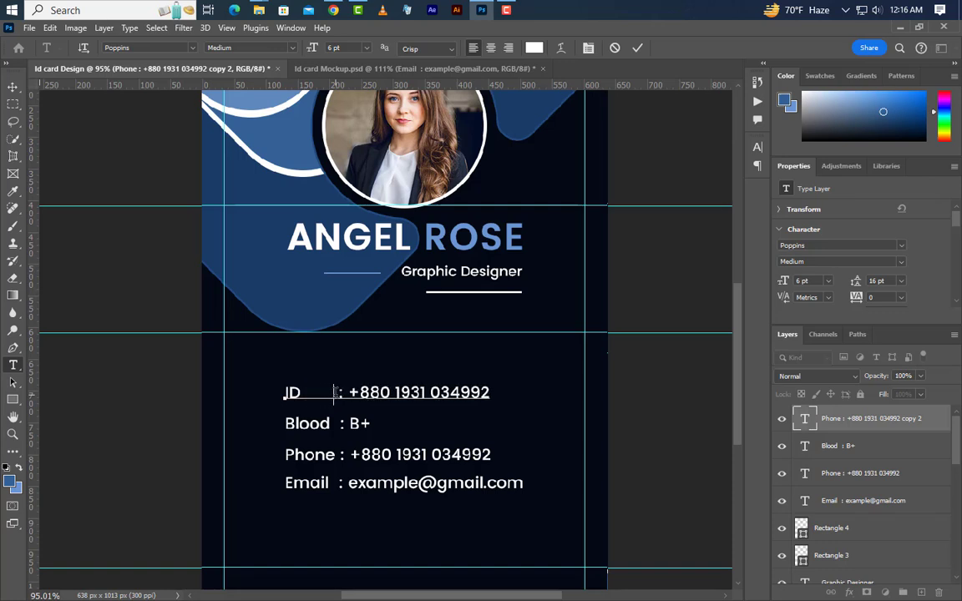
left_click_drag(351, 392, 541, 400)
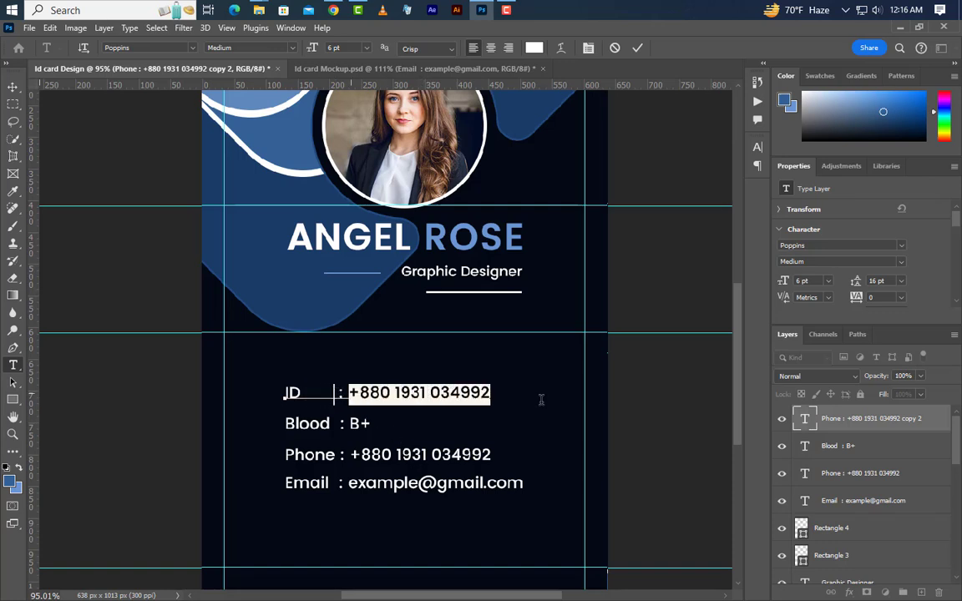
type("12345678910")
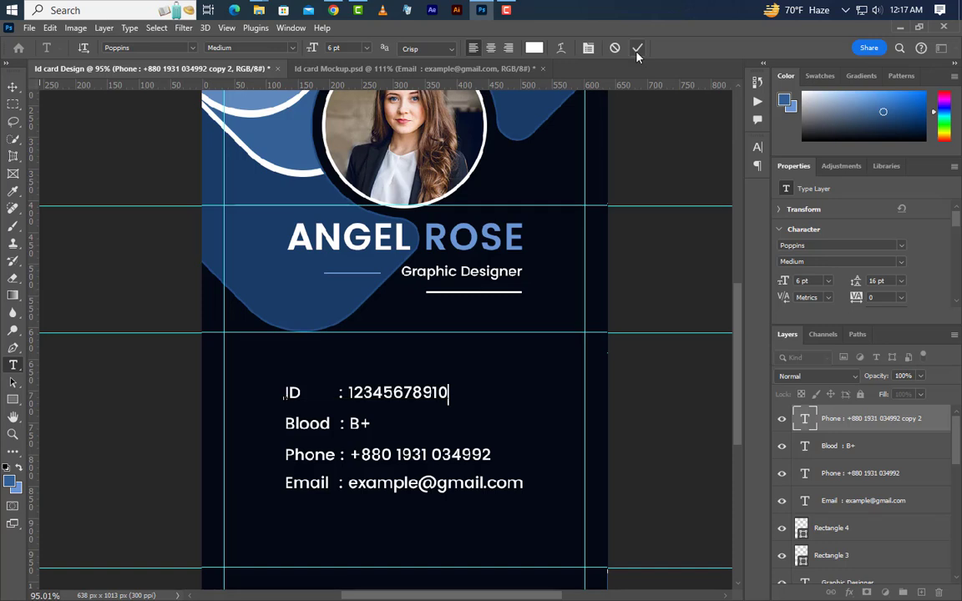
left_click(637, 47)
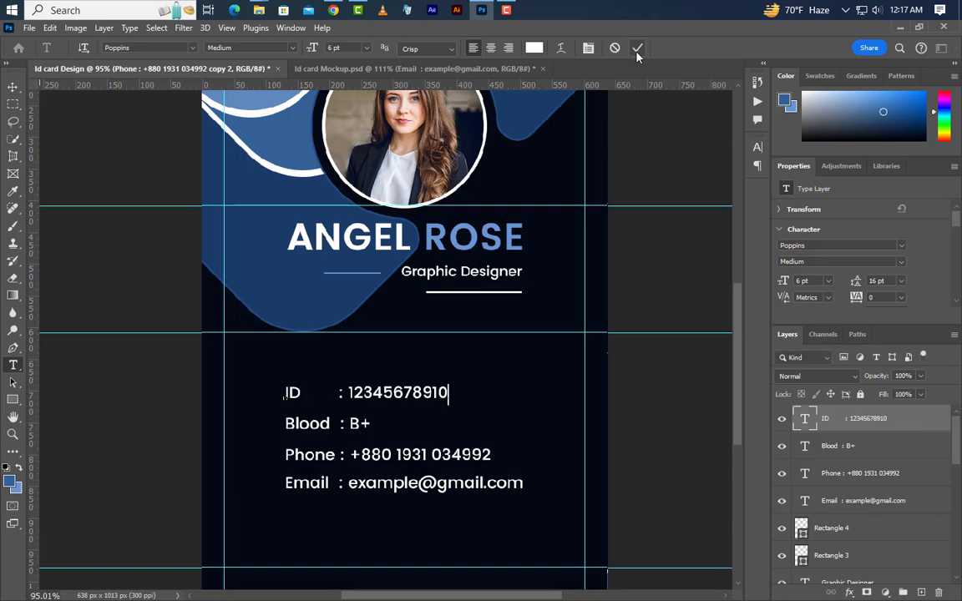
Step: Group the ID, Blood, Phone and Email layers into Group 1 and shift them slightly up
left_click(843, 456, "shift")
left_click(848, 474, "shift")
left_click(848, 501, "shift")
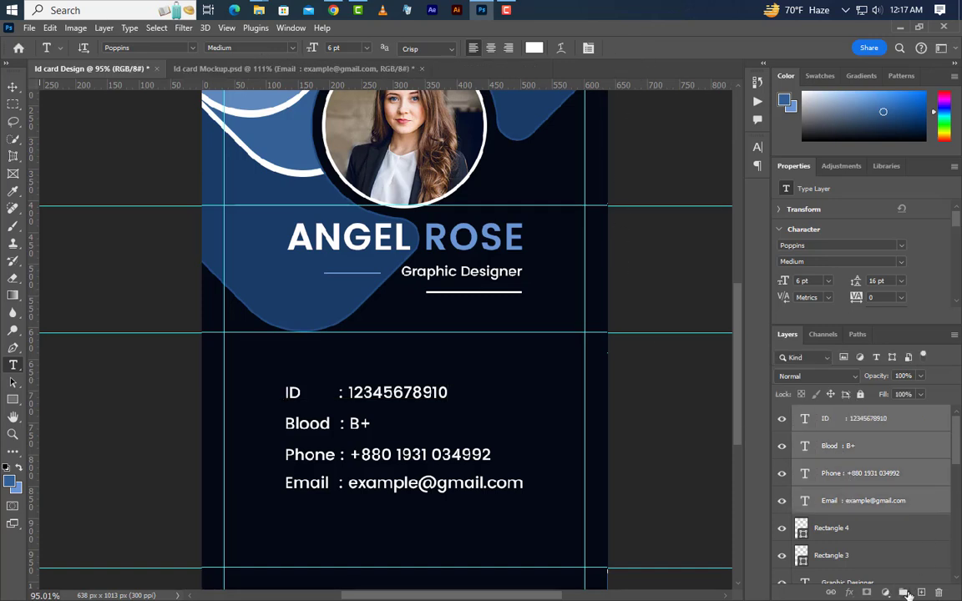
key("ctrl+g")
left_click(15, 87)
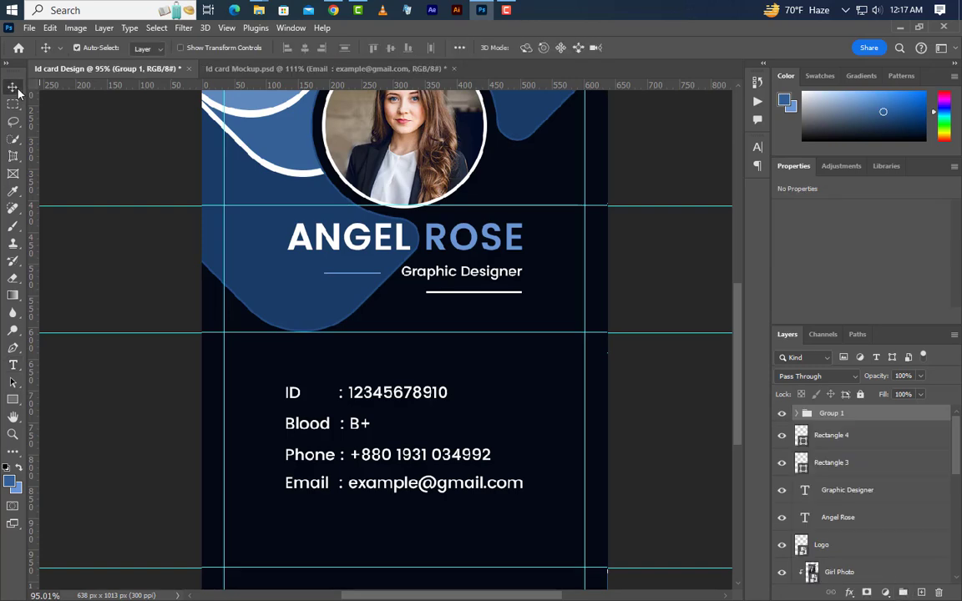
left_click(50, 28)
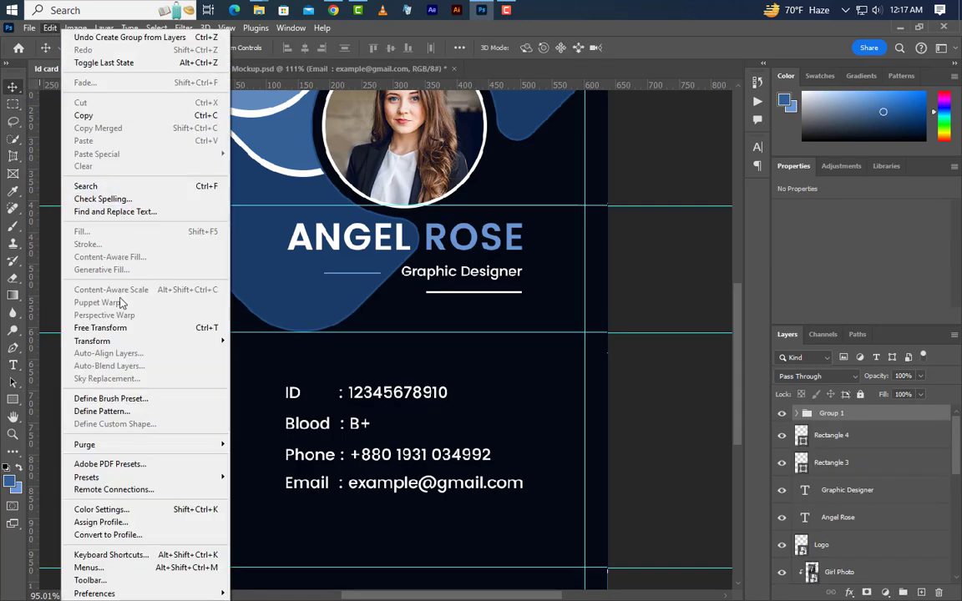
left_click(122, 328)
left_click_drag(433, 421, 432, 404)
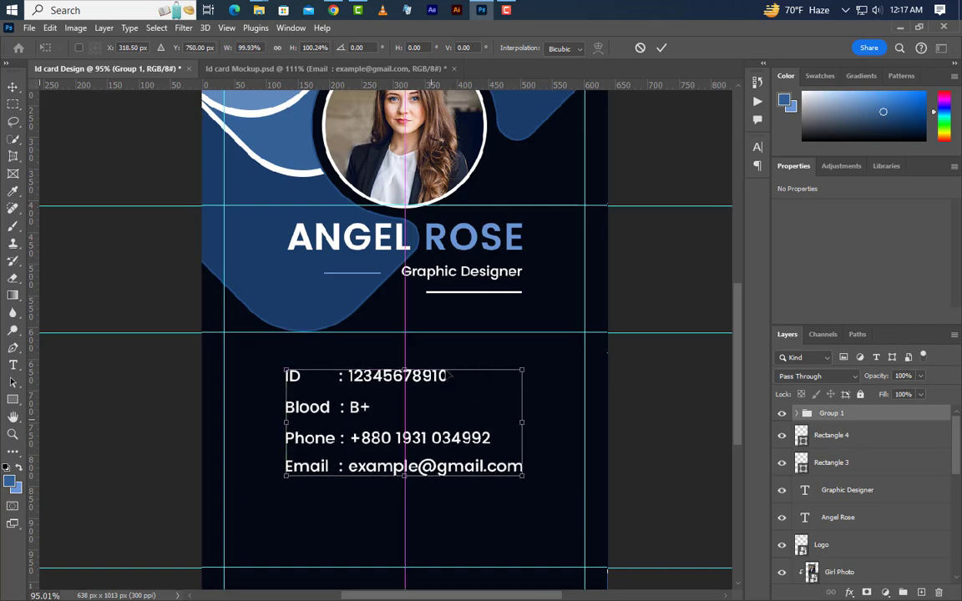
left_click(661, 47)
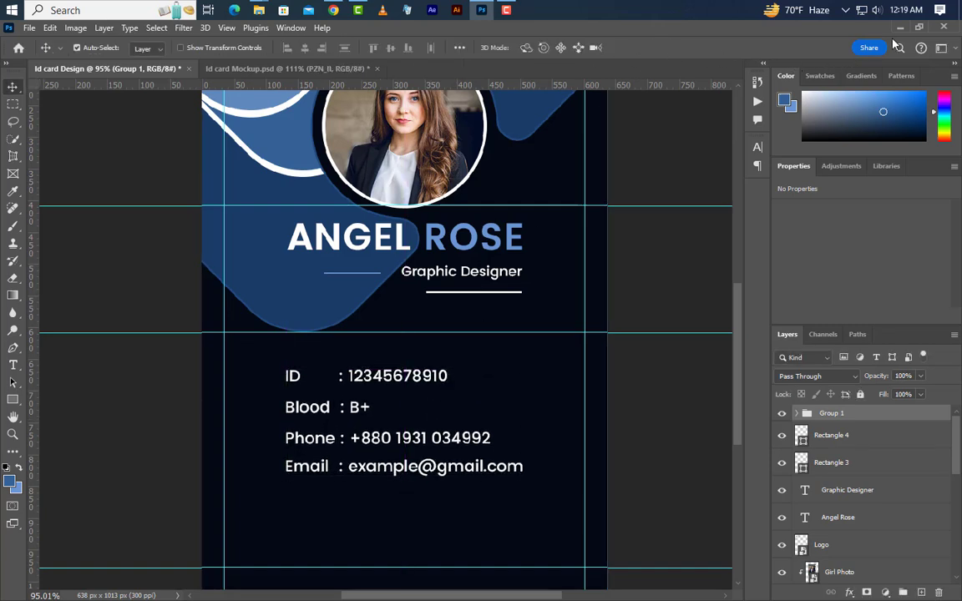
Step: Import PZN_II.png, scale it to a flat 208 × 51 px strip and place it under Email
left_click(900, 30)
left_click_drag(696, 184, 344, 449)
left_click_drag(470, 363, 546, 568)
left_click_drag(600, 543, 420, 520)
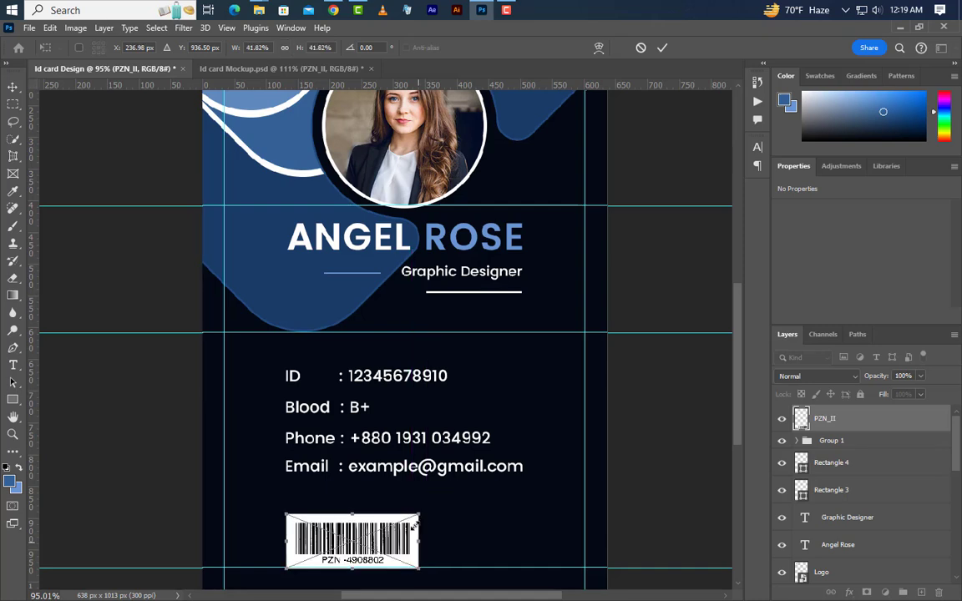
left_click_drag(352, 565, 352, 541)
left_click_drag(353, 525, 351, 513)
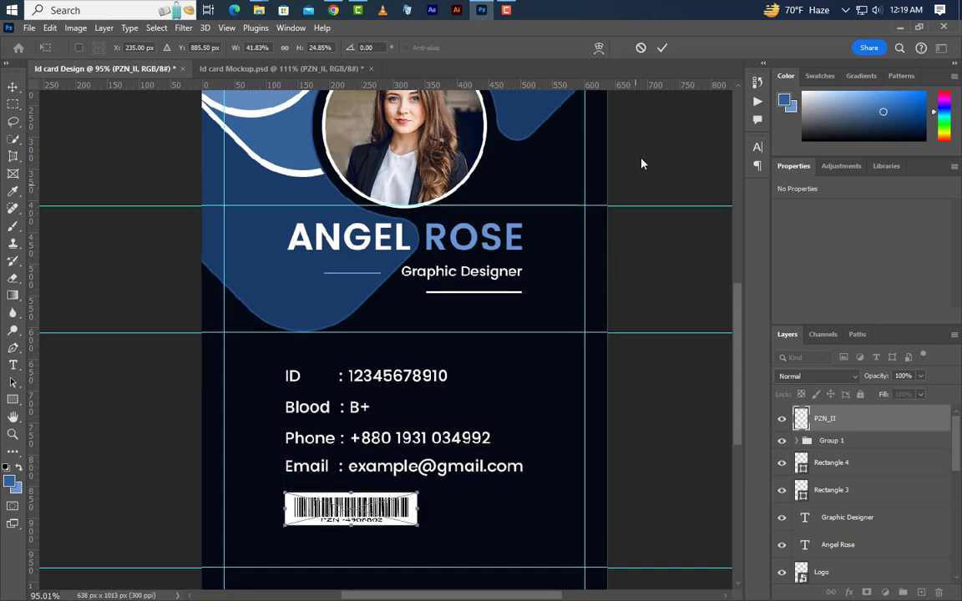
left_click(661, 47)
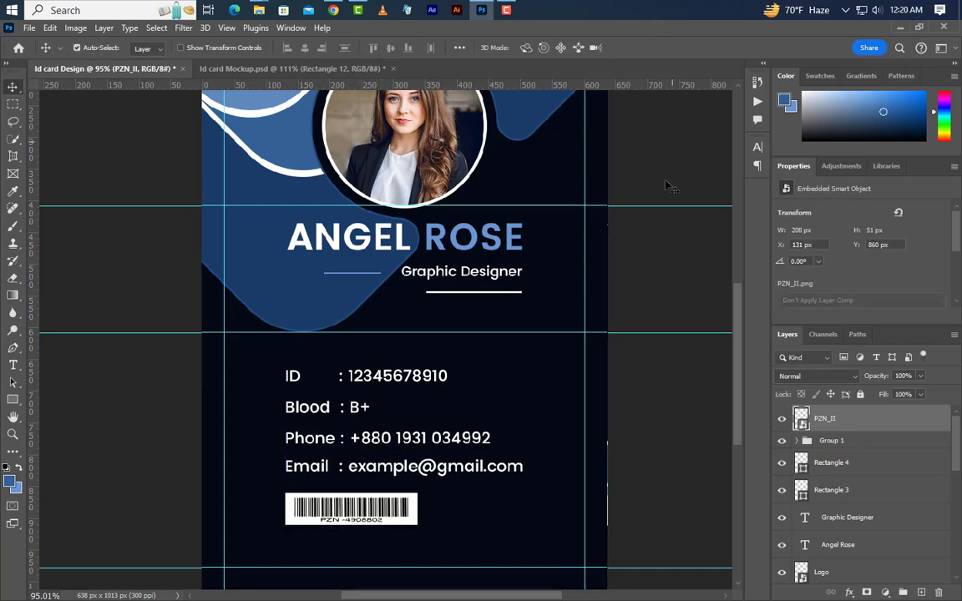
Step: Draw a 300 × 45 px rectangle below the barcode with 22.5 px rounded corners
left_click(12, 400)
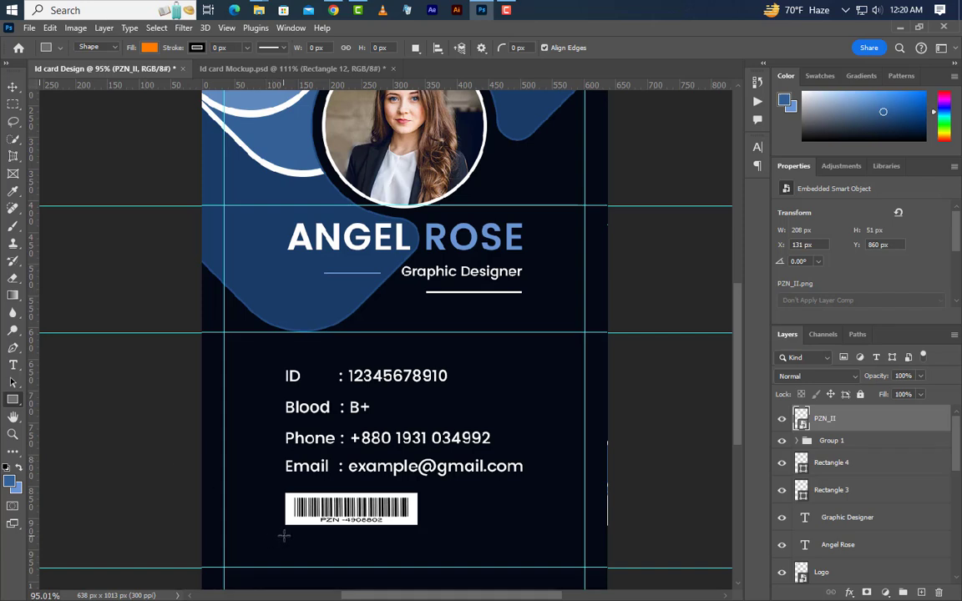
left_click_drag(284, 536, 519, 567)
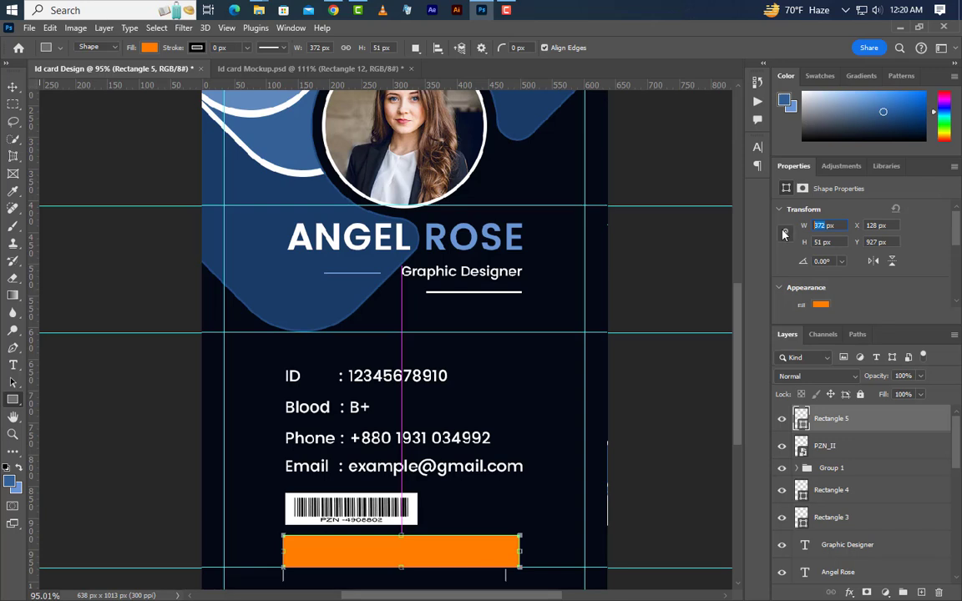
key("Return")
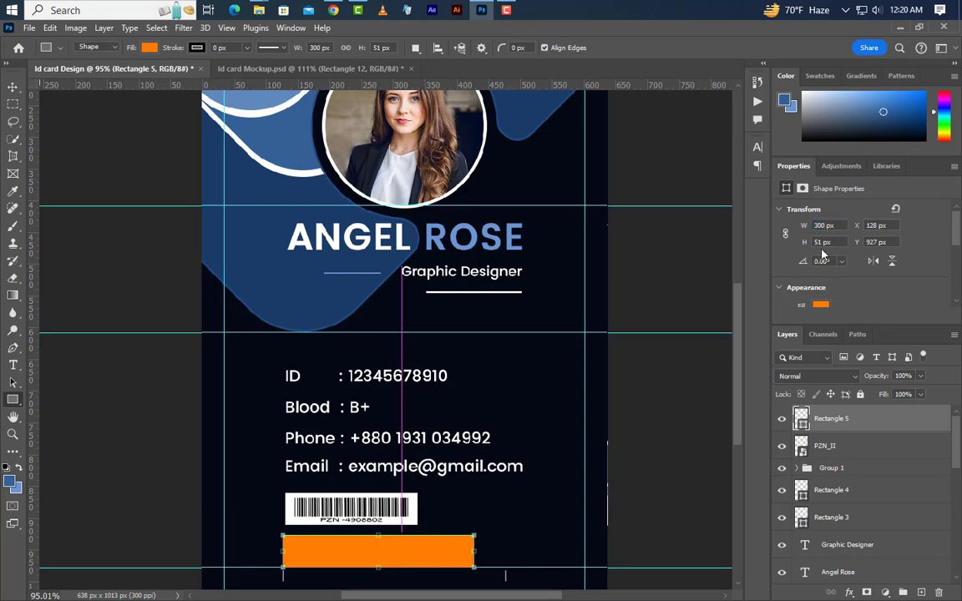
type("45")
key("Return")
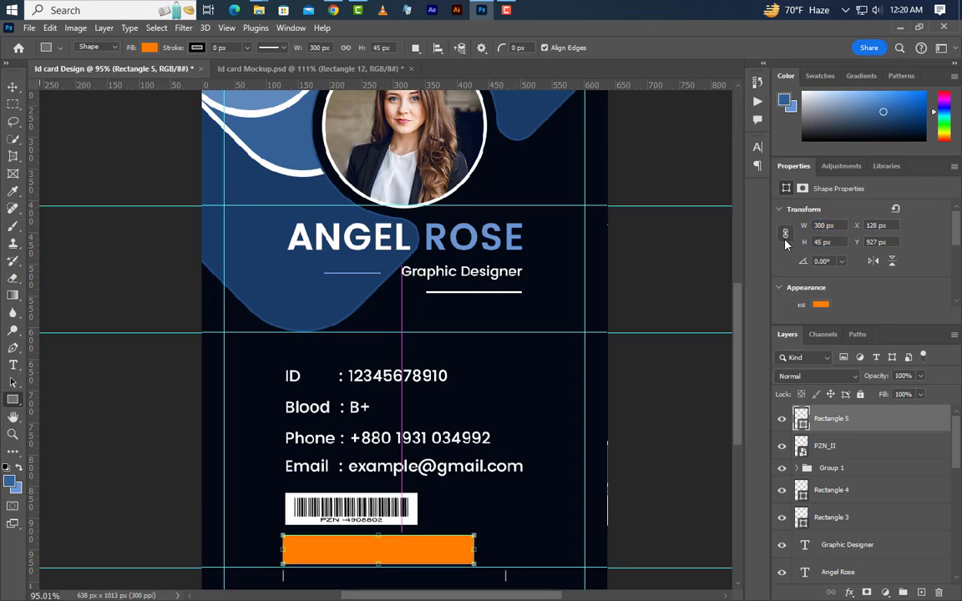
scroll(781, 252, "down", 3)
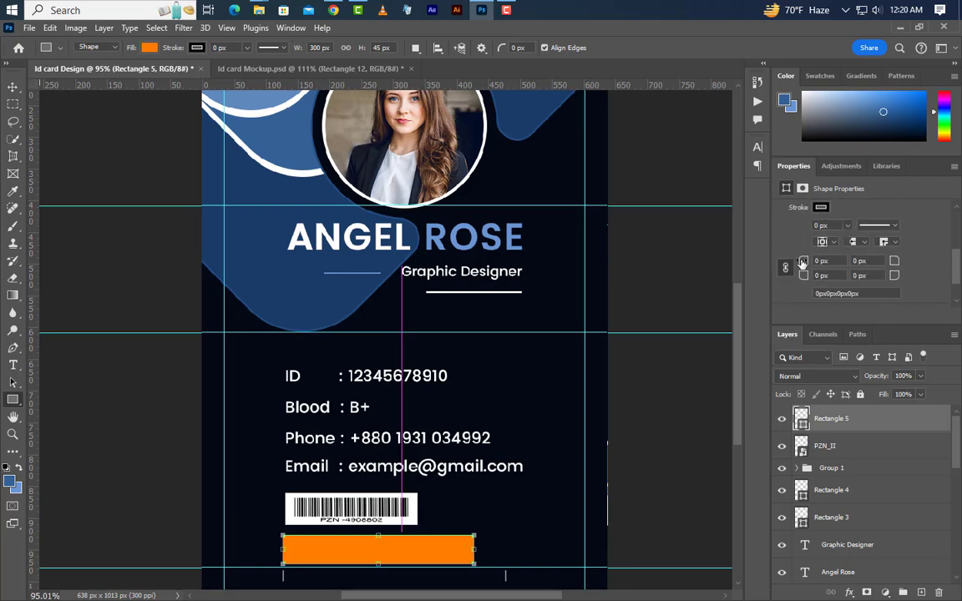
type("22.5")
key("Return")
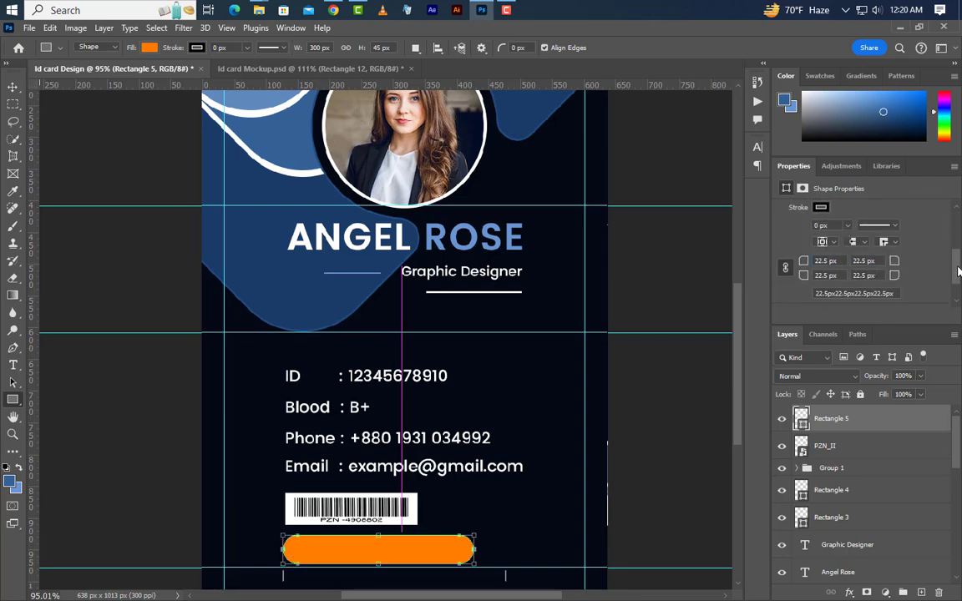
Step: Remove the pill's fill and give it a 2 px stroke
scroll(859, 259, "down", 1)
scroll(856, 263, "up", 3)
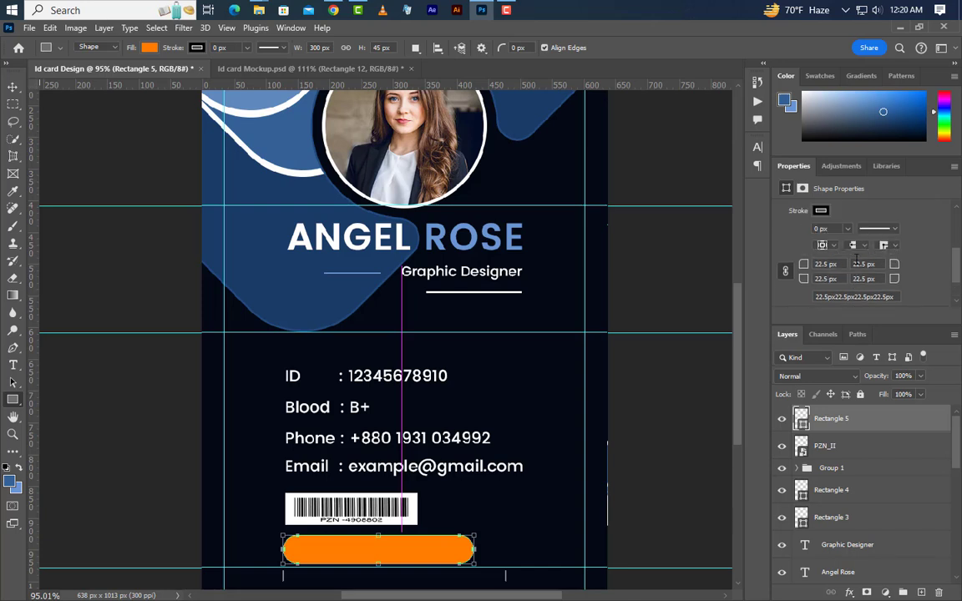
scroll(856, 258, "up", 2)
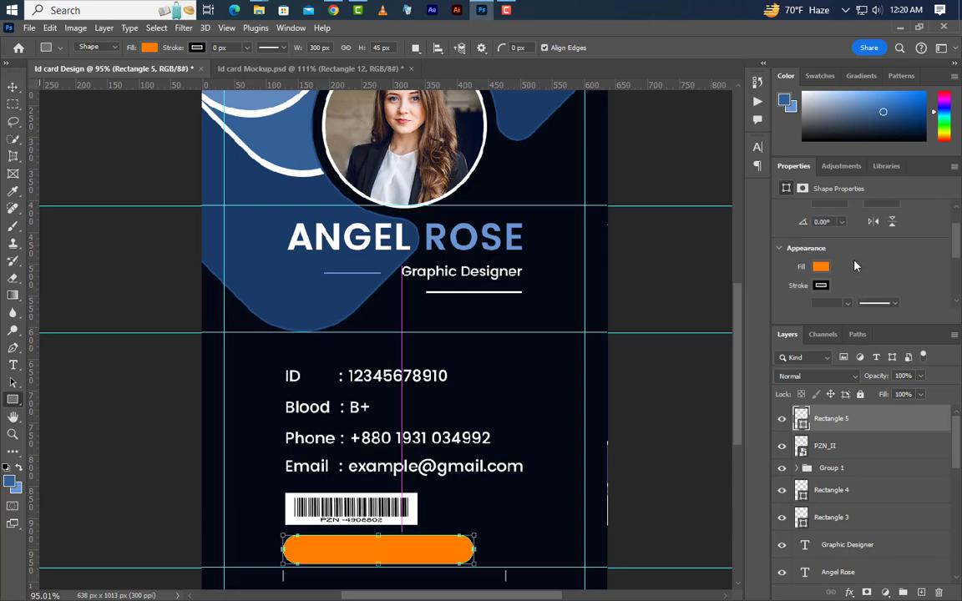
left_click(822, 267)
left_click(783, 292)
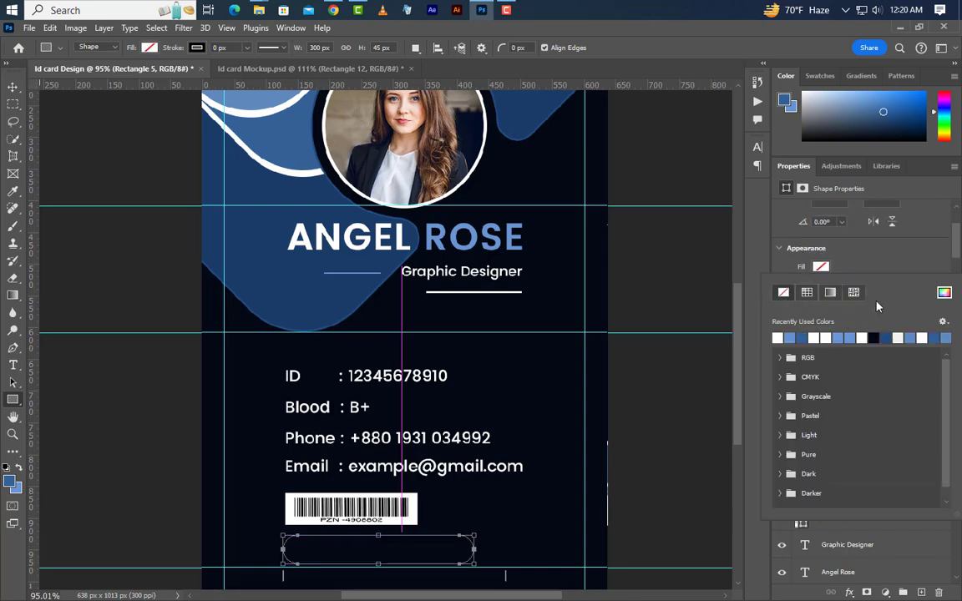
left_click(888, 270)
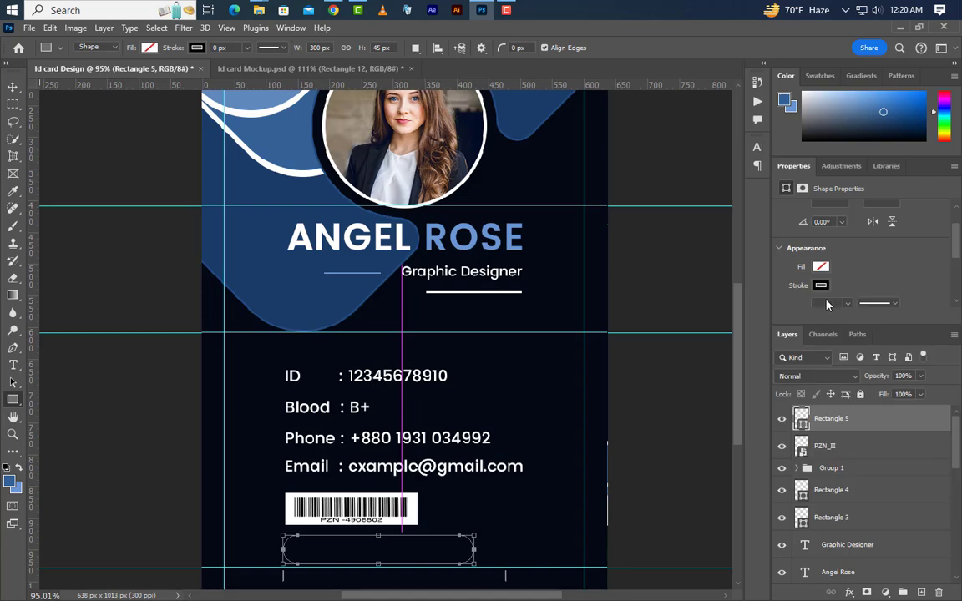
scroll(825, 305, "down", 1)
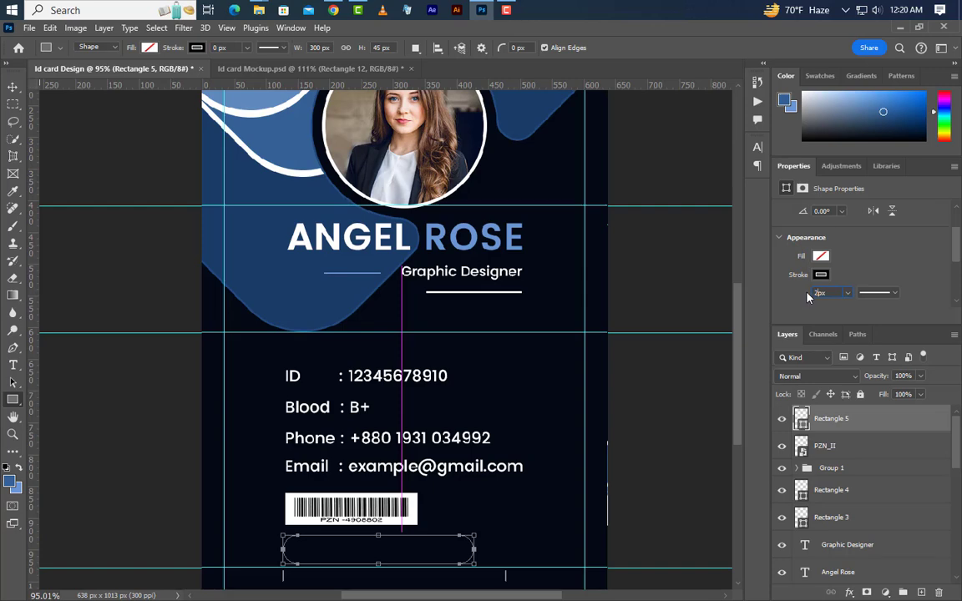
type("2")
Step: Add a Color Overlay to Rectangle 5 sampled from the card's blue wave, then nudge it down
double_click(876, 420)
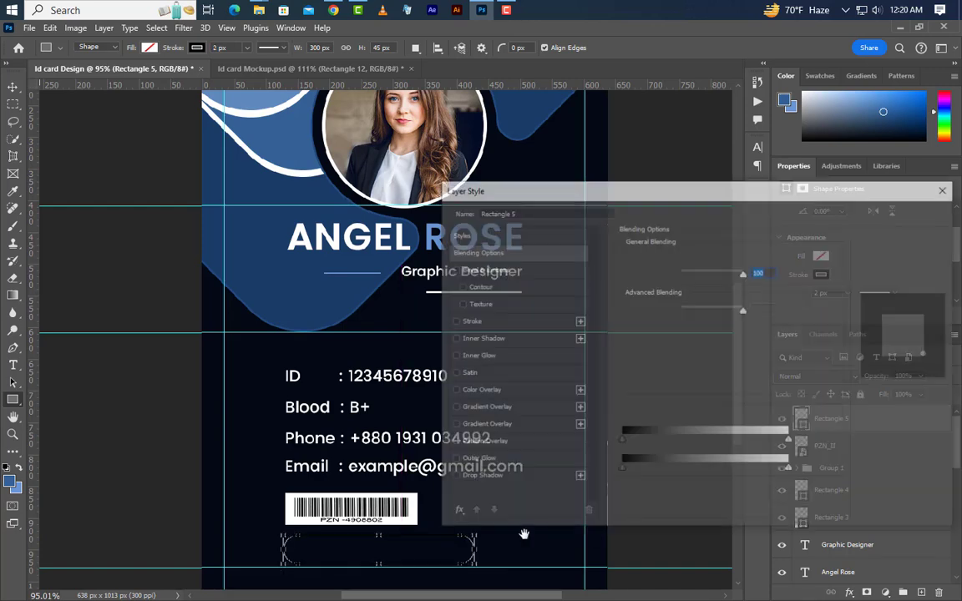
left_click(479, 390)
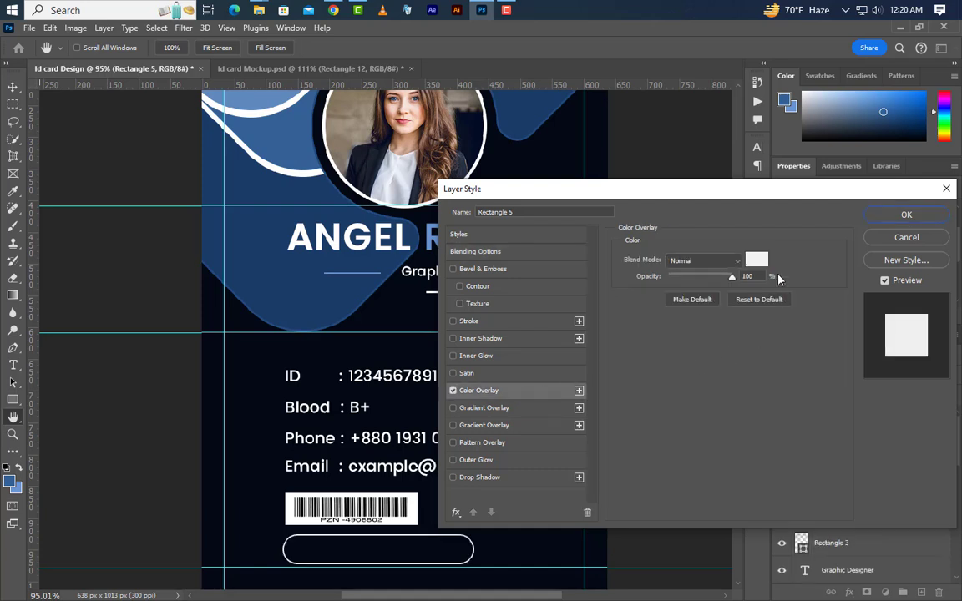
left_click(755, 260)
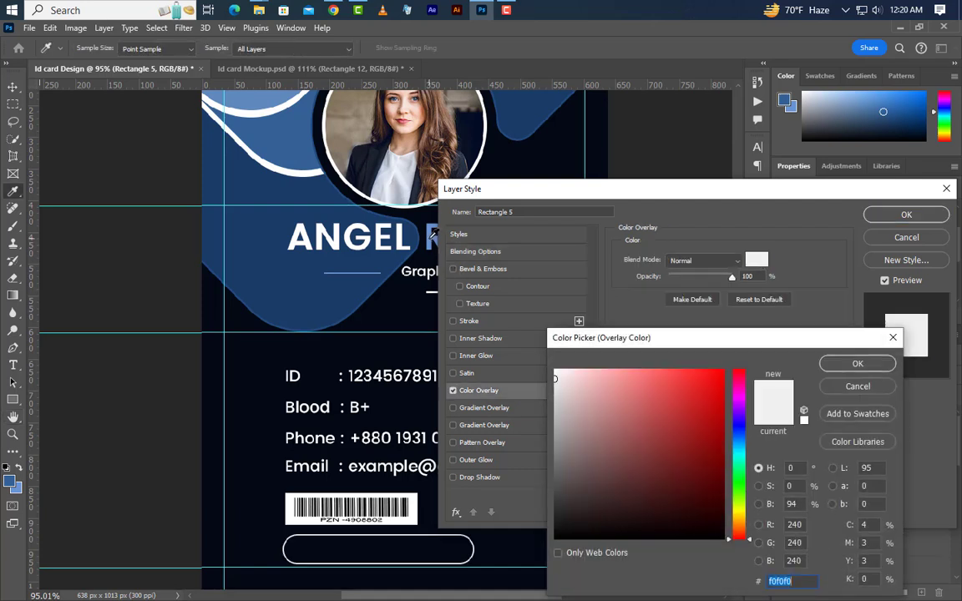
left_click(430, 240)
left_click(879, 364)
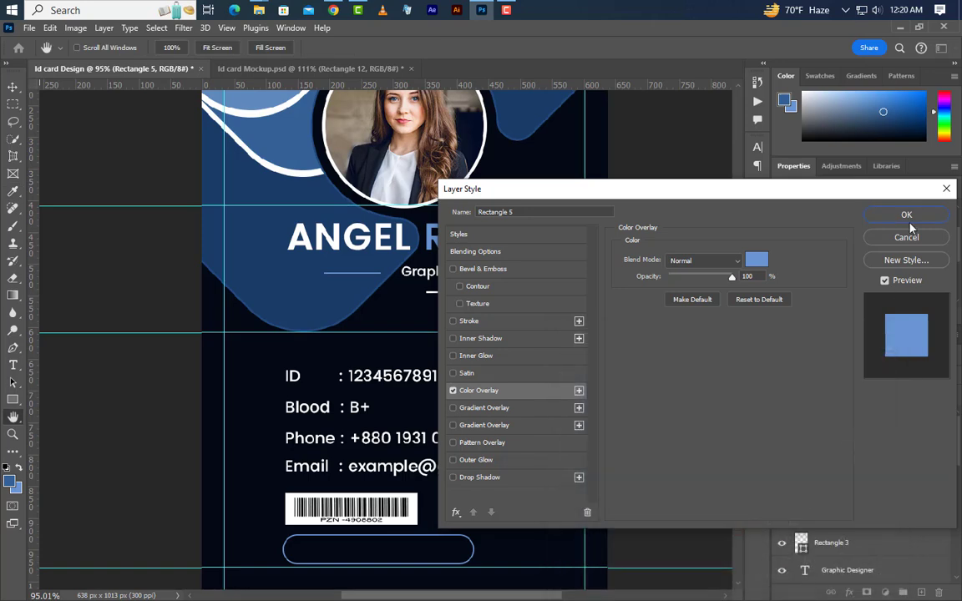
left_click(907, 215)
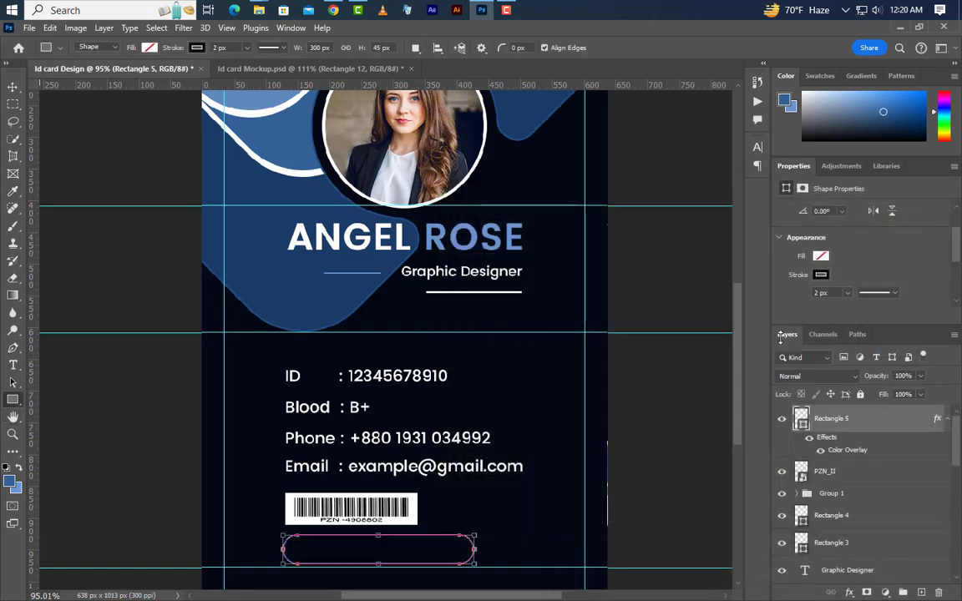
left_click(12, 86)
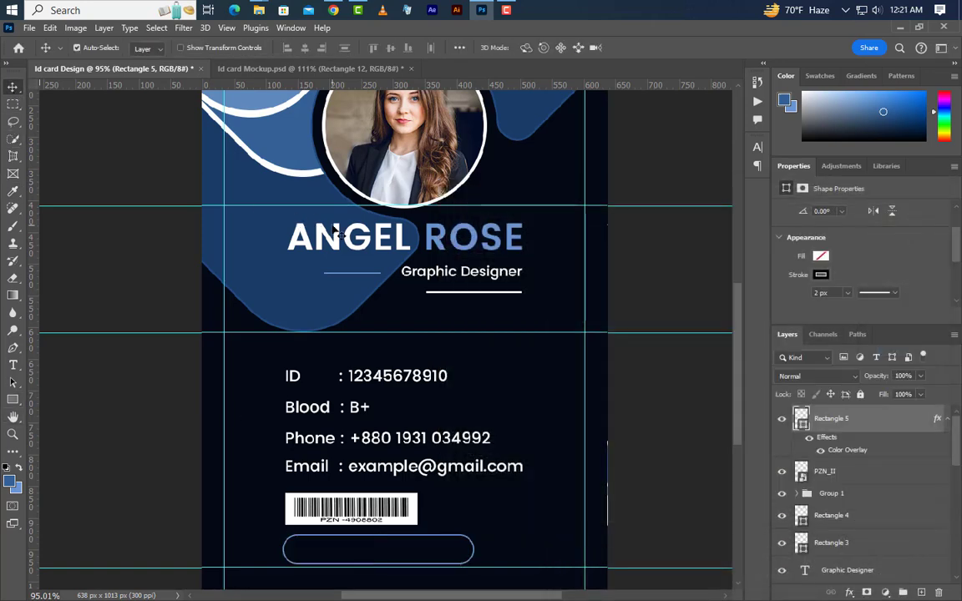
key("Down")
key("Down")
key("Down")
key("Down")
key("Down")
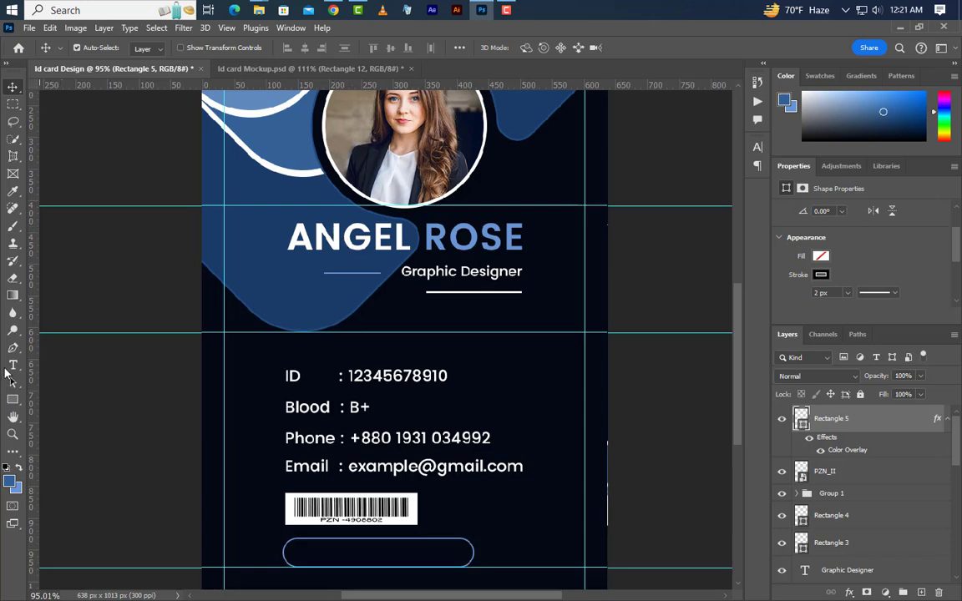
left_click(13, 366)
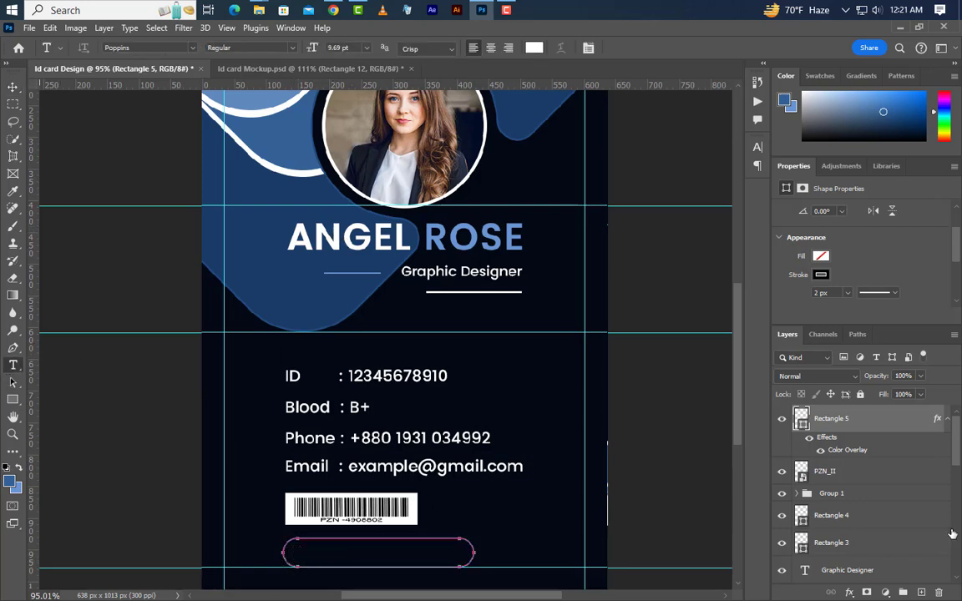
left_click(297, 553)
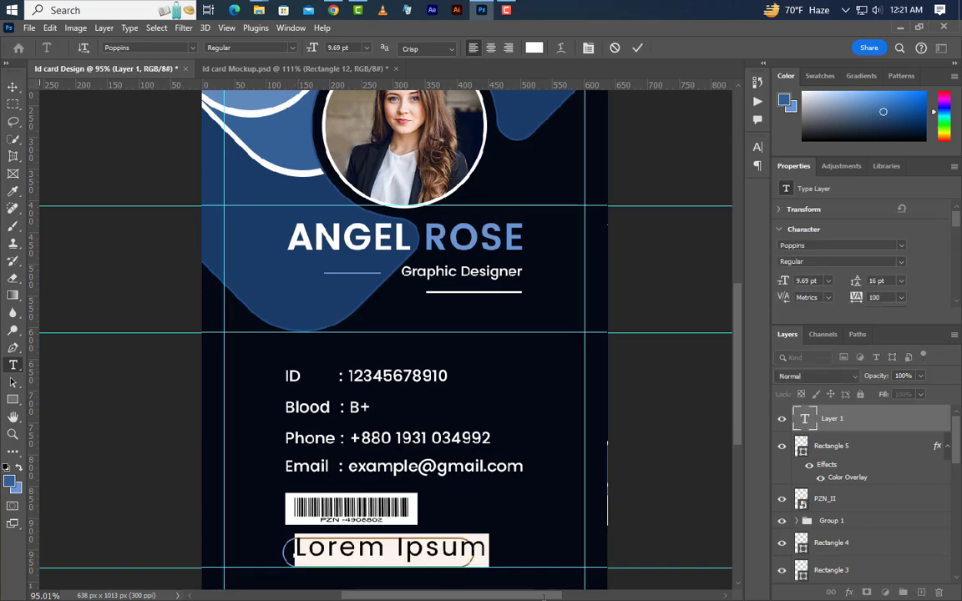
type(".www.gra")
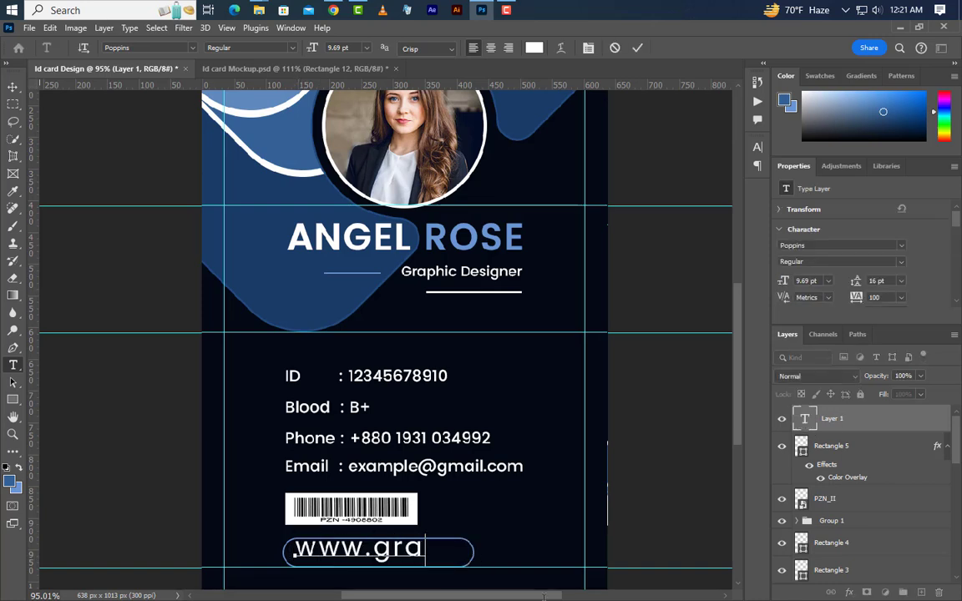
type("phicsf")
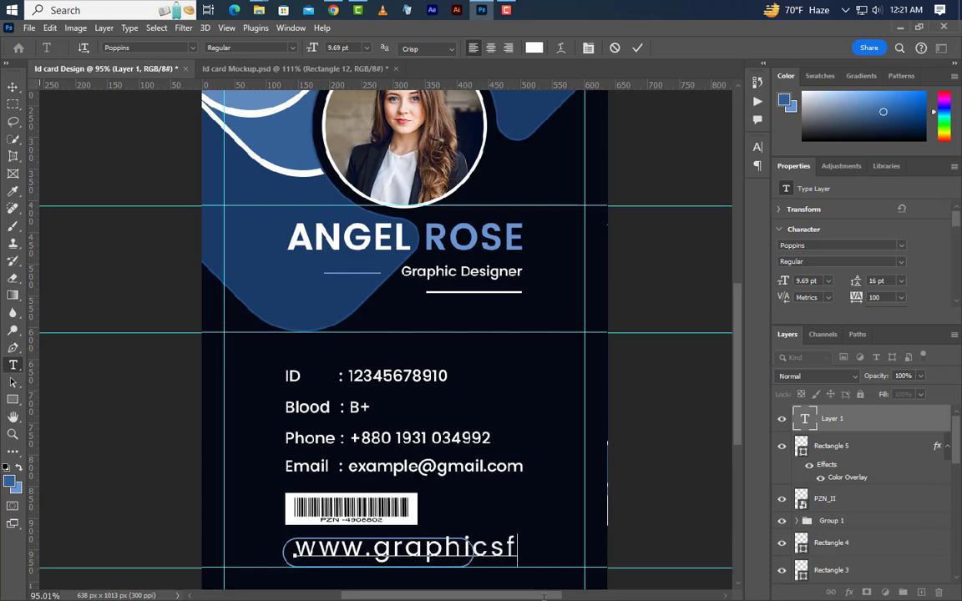
type("amily.")
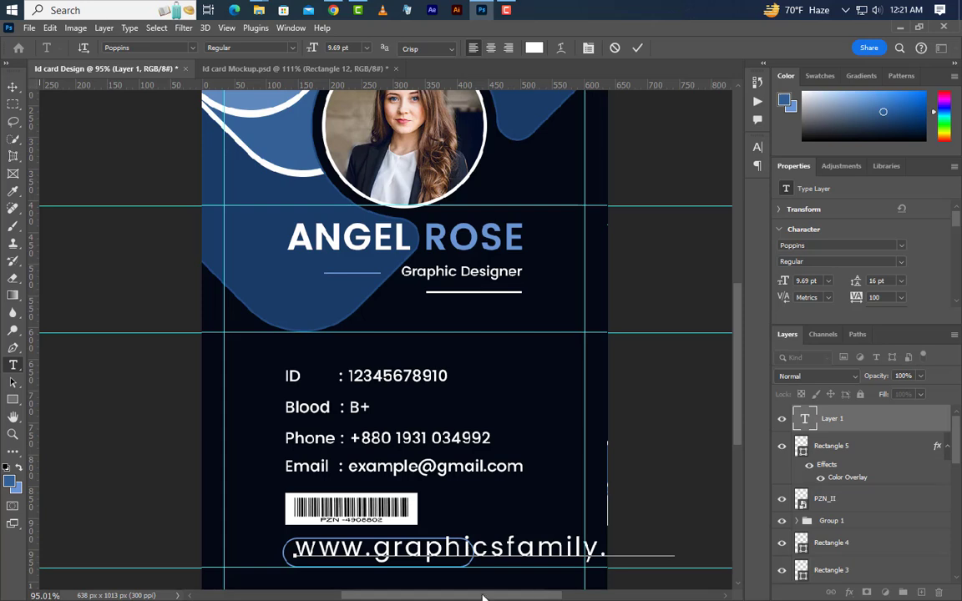
left_click(635, 49)
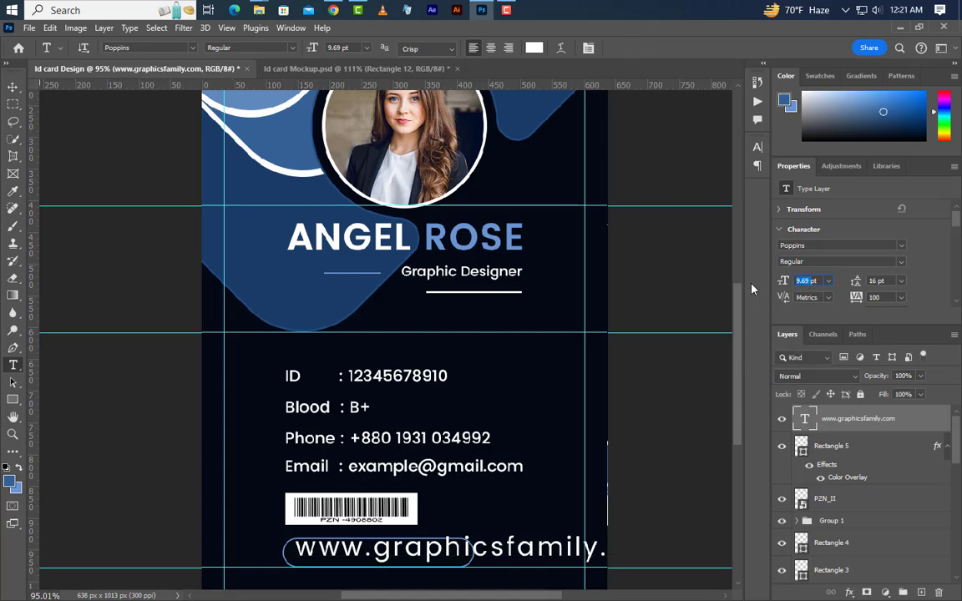
type("4.20")
key("Return")
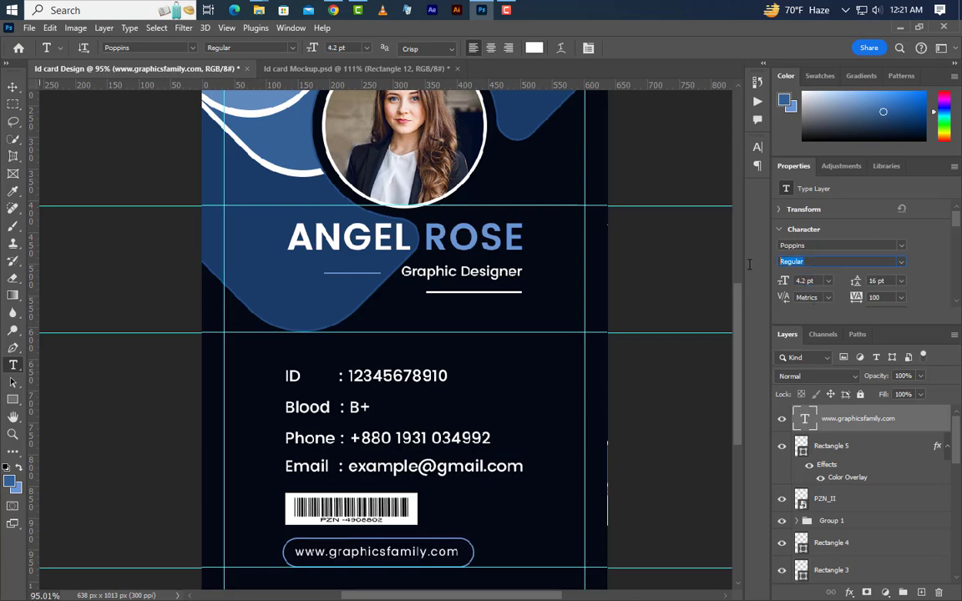
Step: Fit the URL within the pill and confirm its text colour as white
left_click(874, 298)
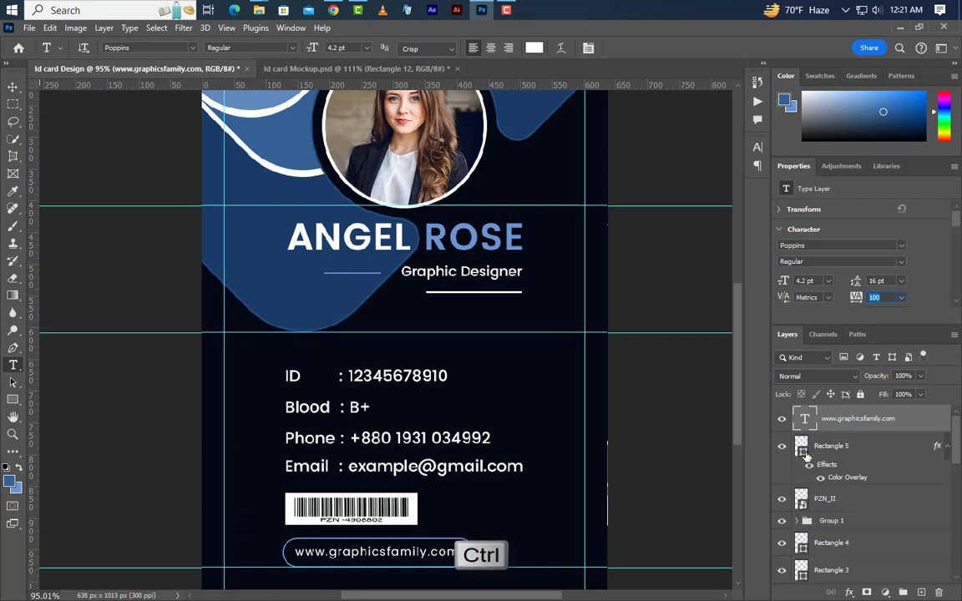
left_click(801, 446, "ctrl")
left_click(12, 87)
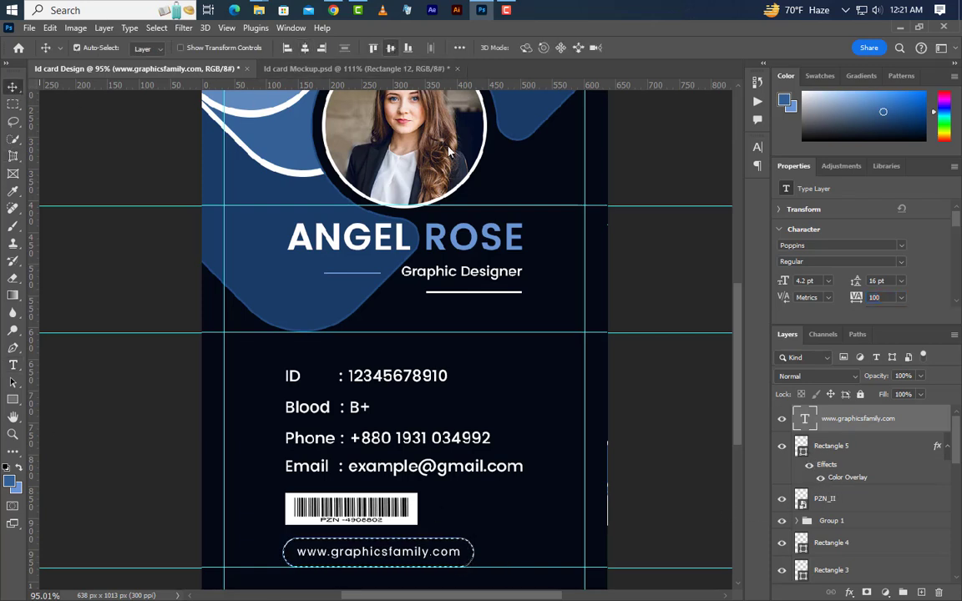
key("ctrl+d")
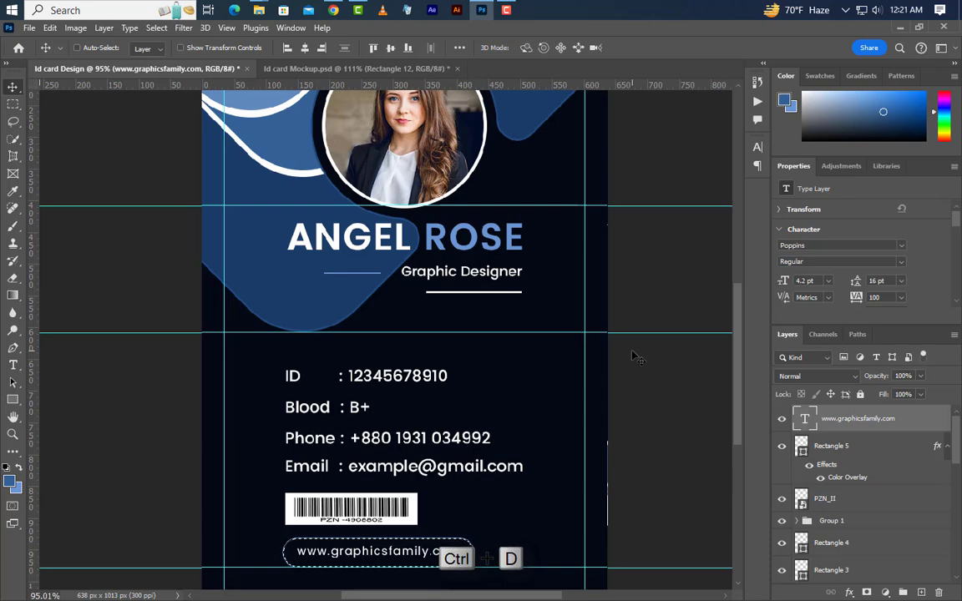
left_click(758, 148)
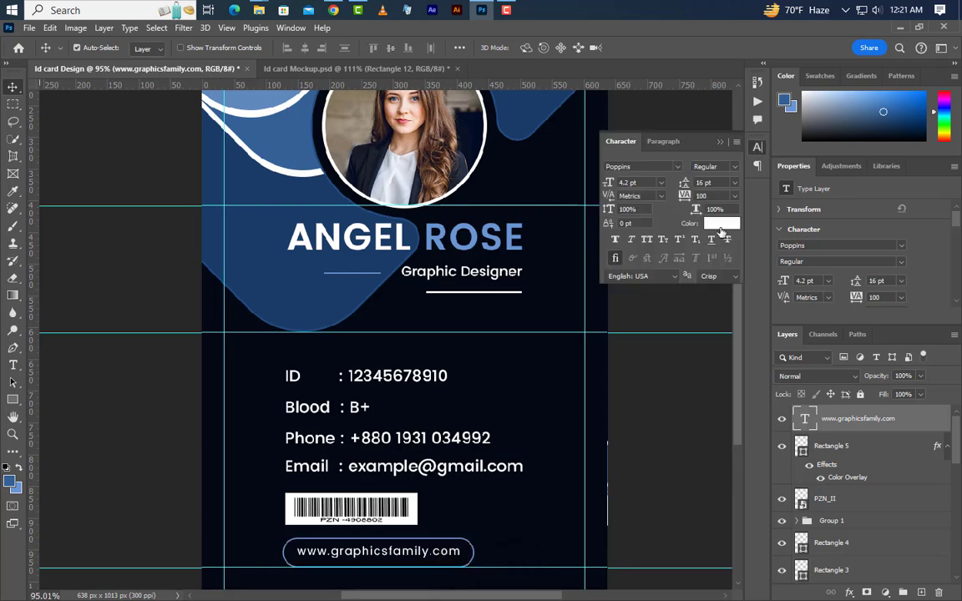
left_click(721, 223)
left_click(836, 371)
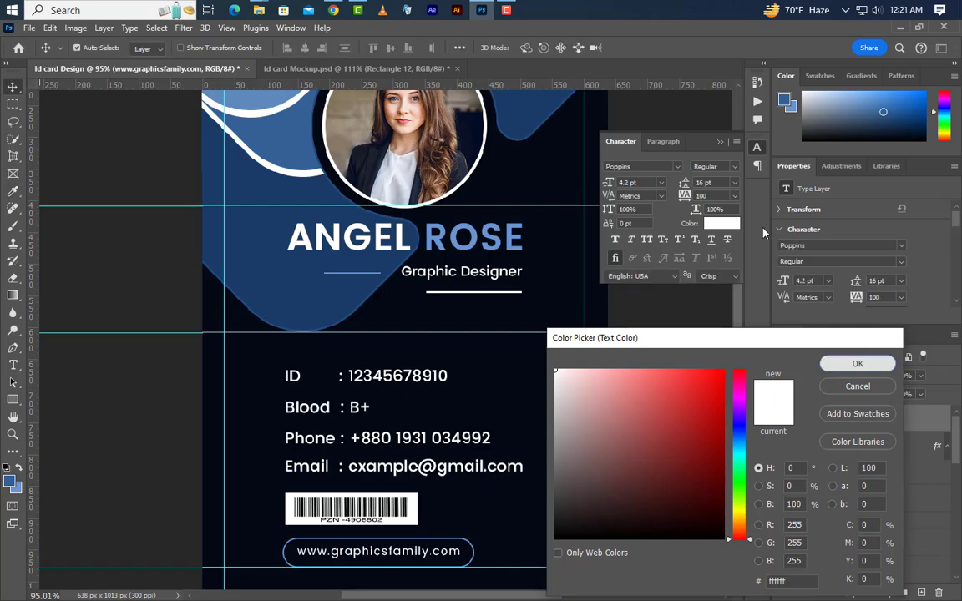
Step: Nudge the Group 1 info text block up slightly
scroll(357, 411, "down", 3)
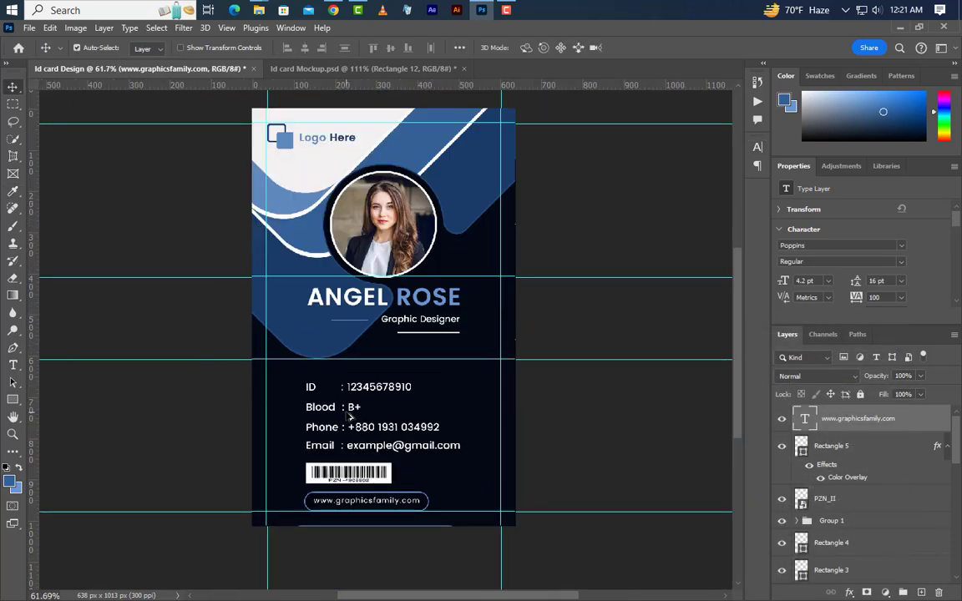
scroll(451, 504, "up", 2)
left_click(451, 501)
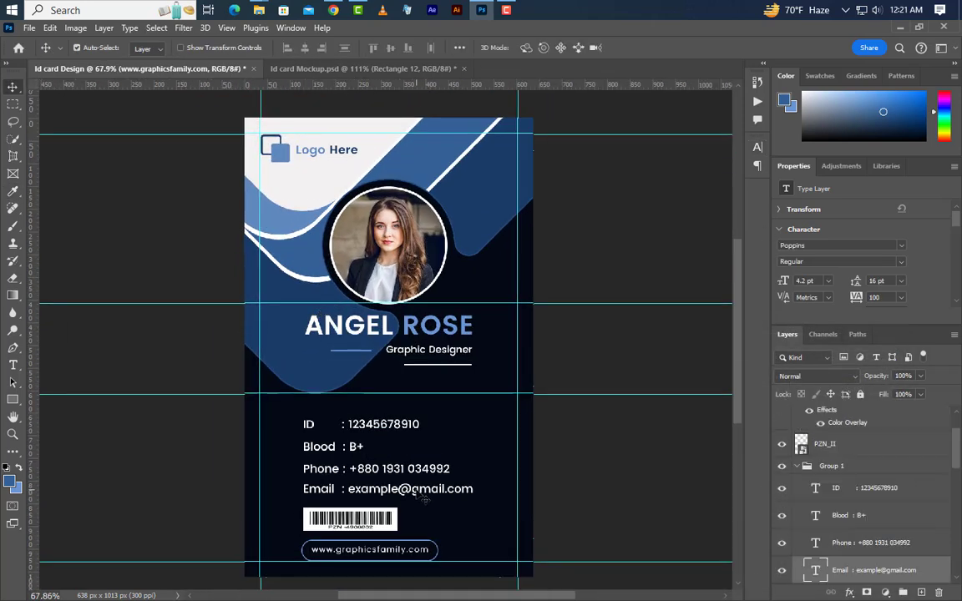
left_click(835, 466)
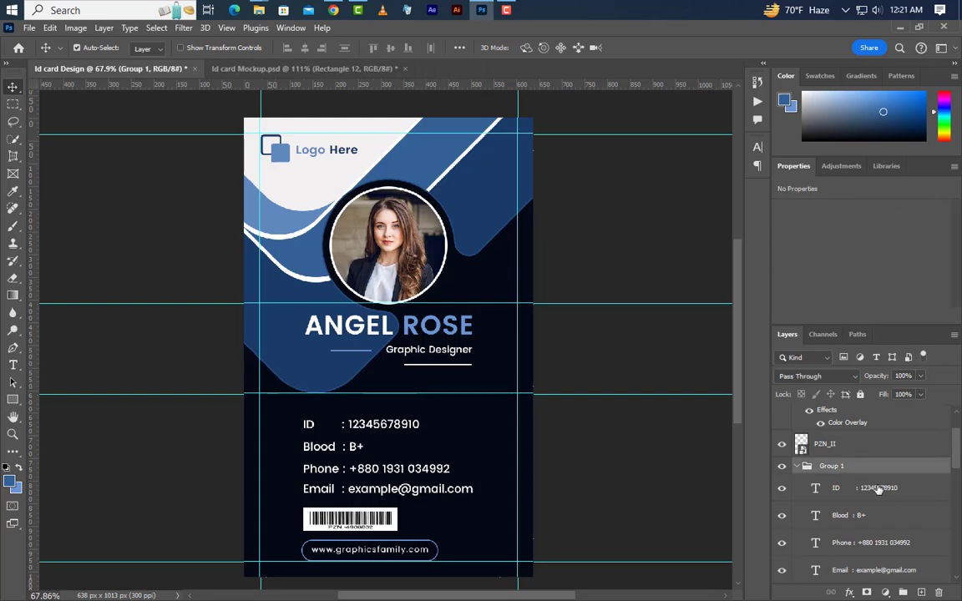
key("Up")
key("Up")
key("Up")
key("Up")
key("Up")
key("Up")
key("Up")
key("Up")
key("Up")
key("Up")
key("Up")
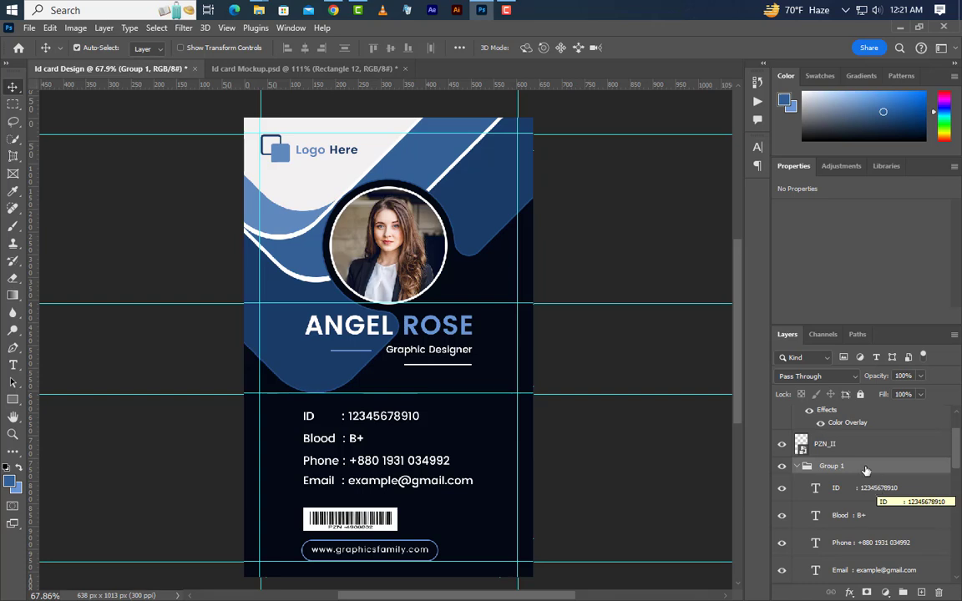
Step: Duplicate the four Rectangle 2 wave layers into Group 2 and move it to the top of the stack
left_click(831, 443)
scroll(427, 443, "down", 1)
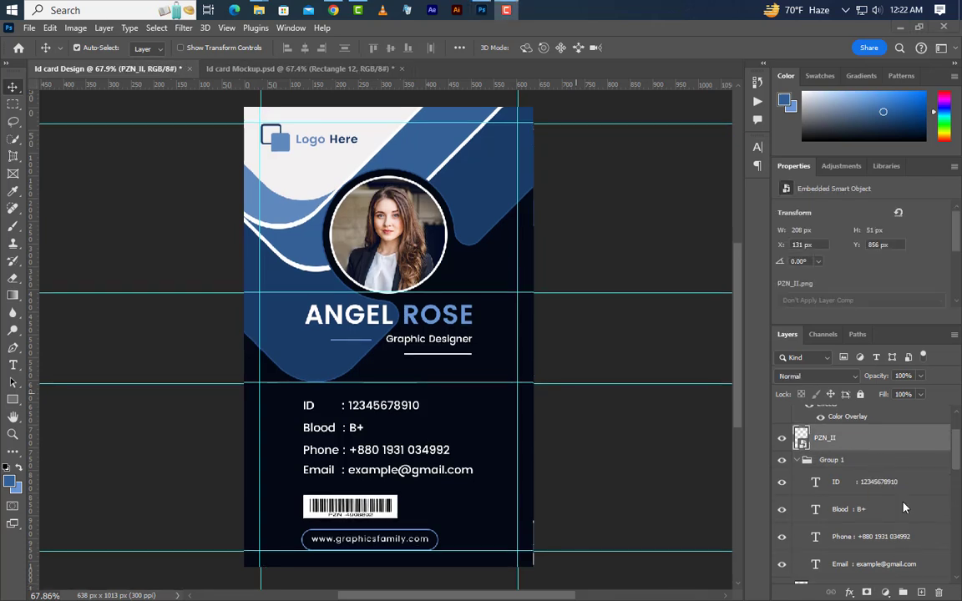
scroll(903, 507, "down", 10)
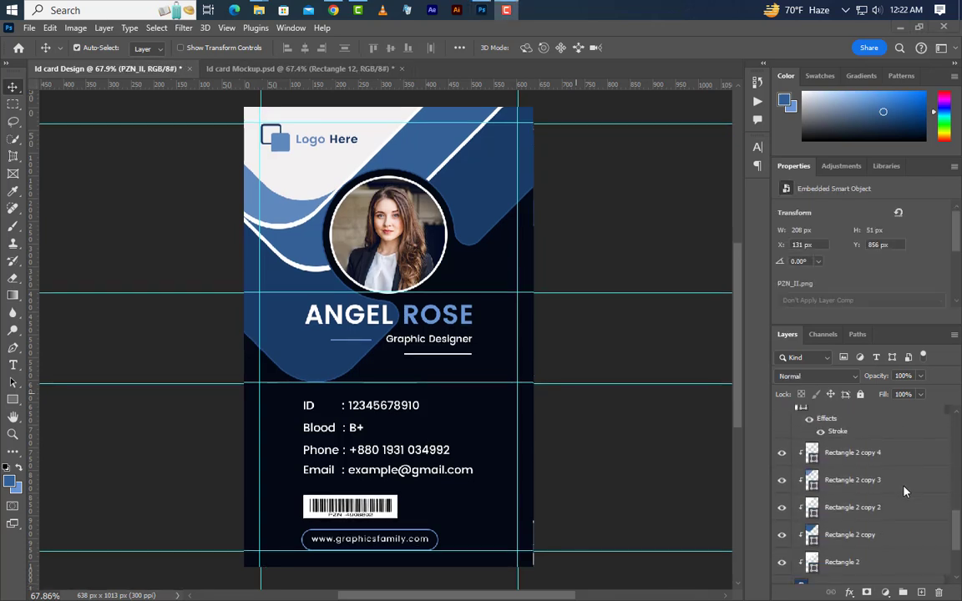
scroll(903, 492, "down", 1)
left_click(887, 507)
left_click(887, 480, "shift")
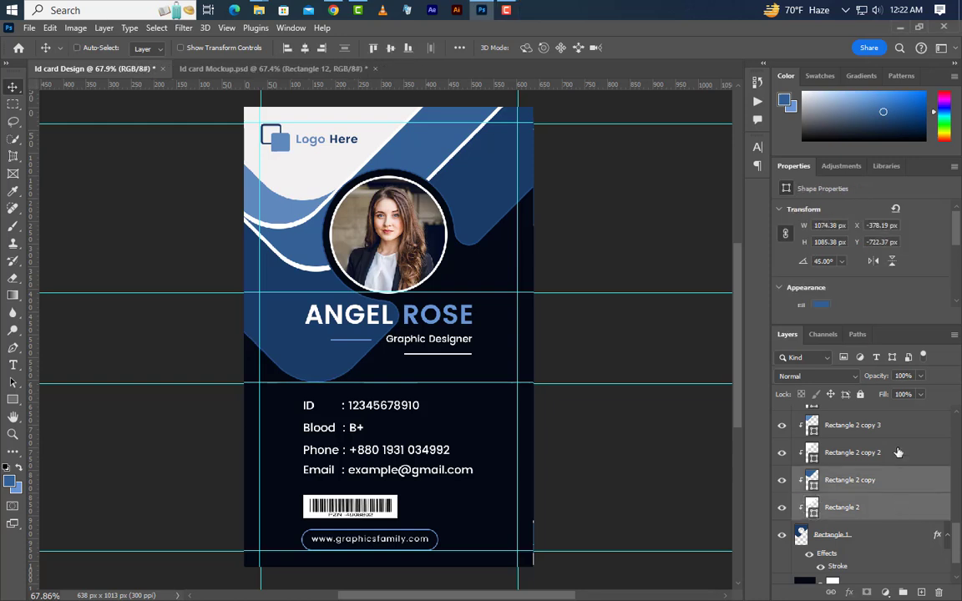
left_click(899, 452, "ctrl")
left_click(902, 428, "ctrl")
scroll(907, 497, "up", 1)
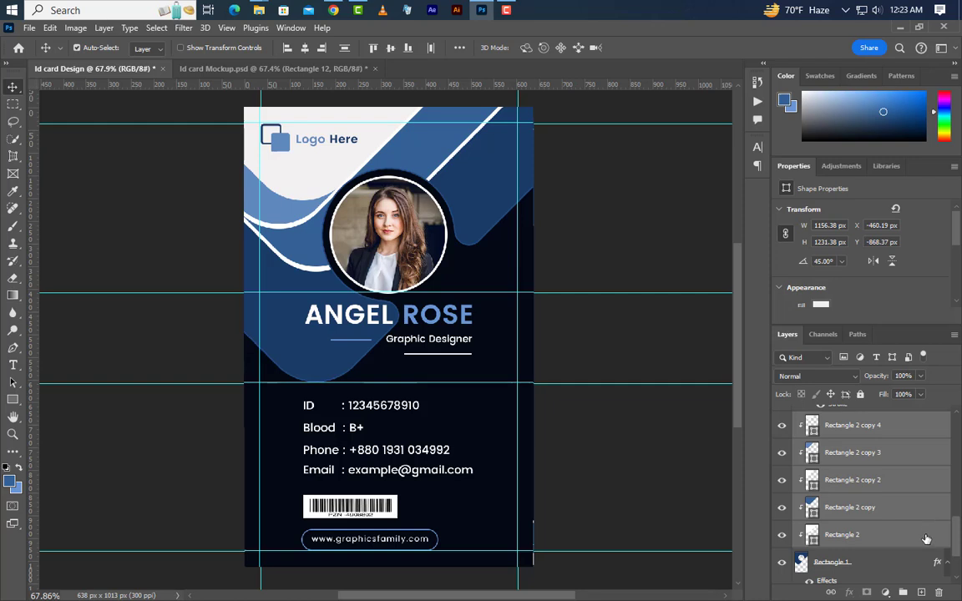
left_click_drag(835, 467, 922, 592)
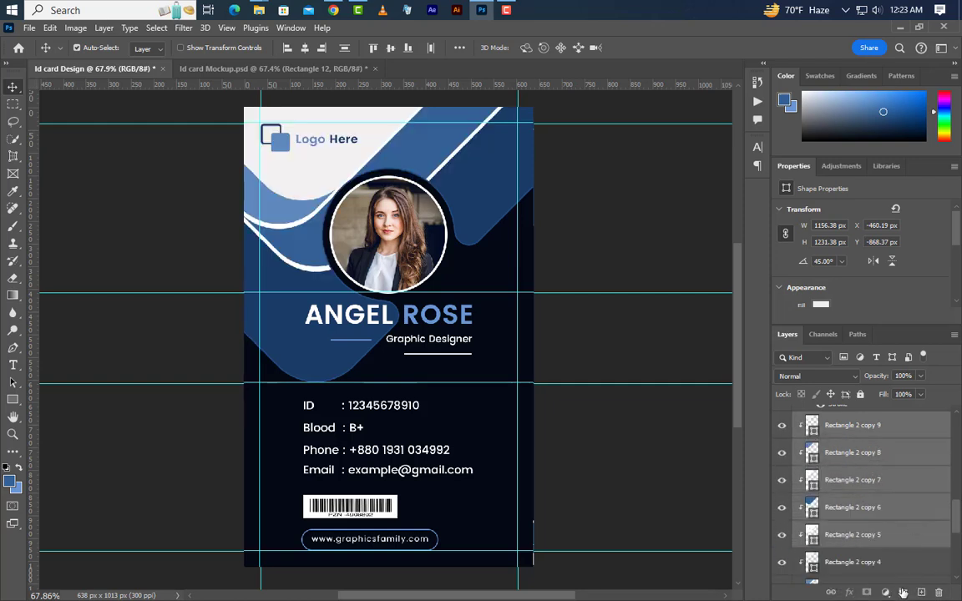
left_click(903, 592)
mouse_move(883, 425)
left_mouse_down()
mouse_move(853, 237)
mouse_move(835, 238)
mouse_move(918, 408)
mouse_move(944, 409)
mouse_move(884, 409)
left_mouse_up()
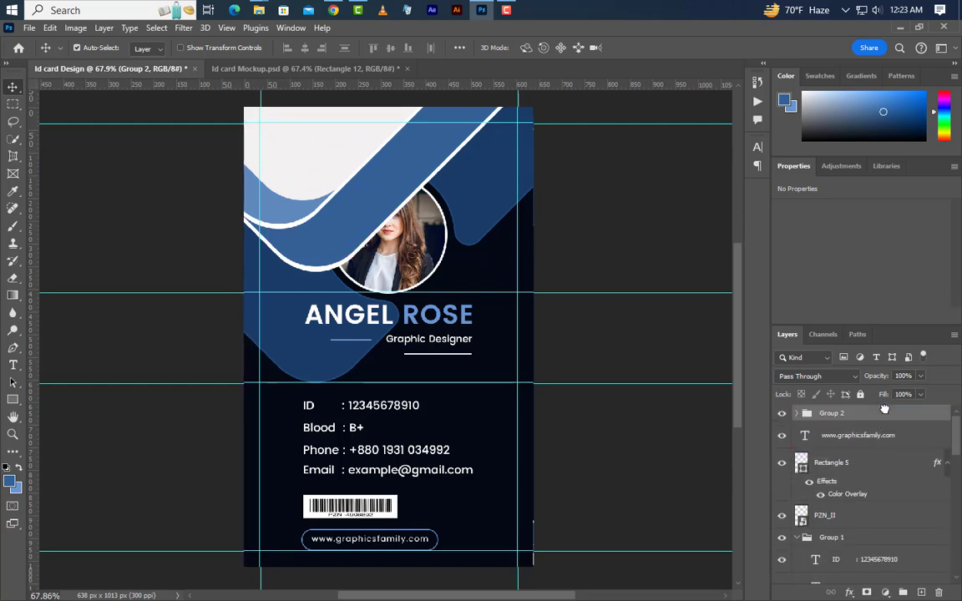
Step: Flip Group 2 horizontally and vertically, shrink it and place it in the card's bottom-right corner
left_click(49, 28)
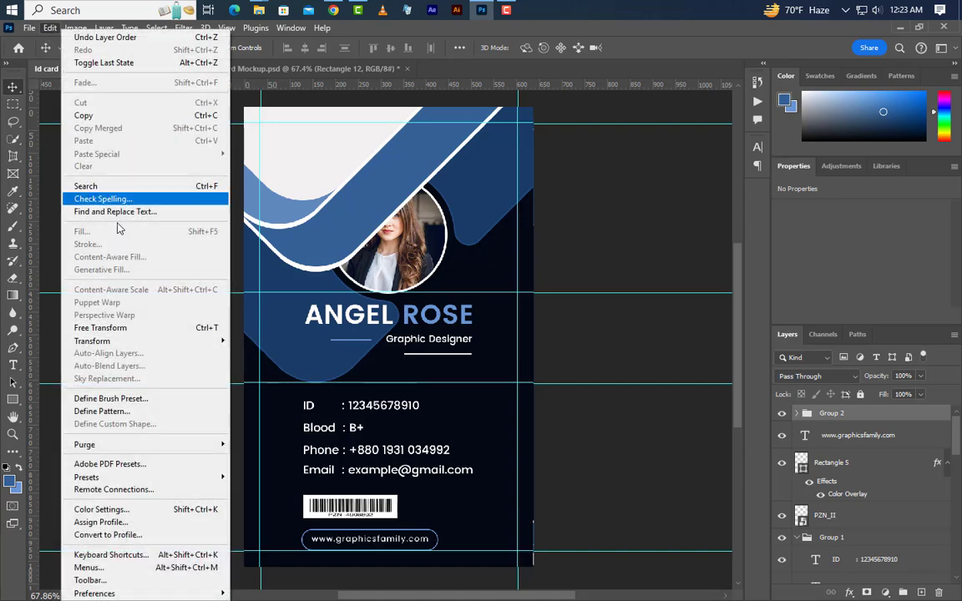
left_click(109, 326)
right_click(429, 233)
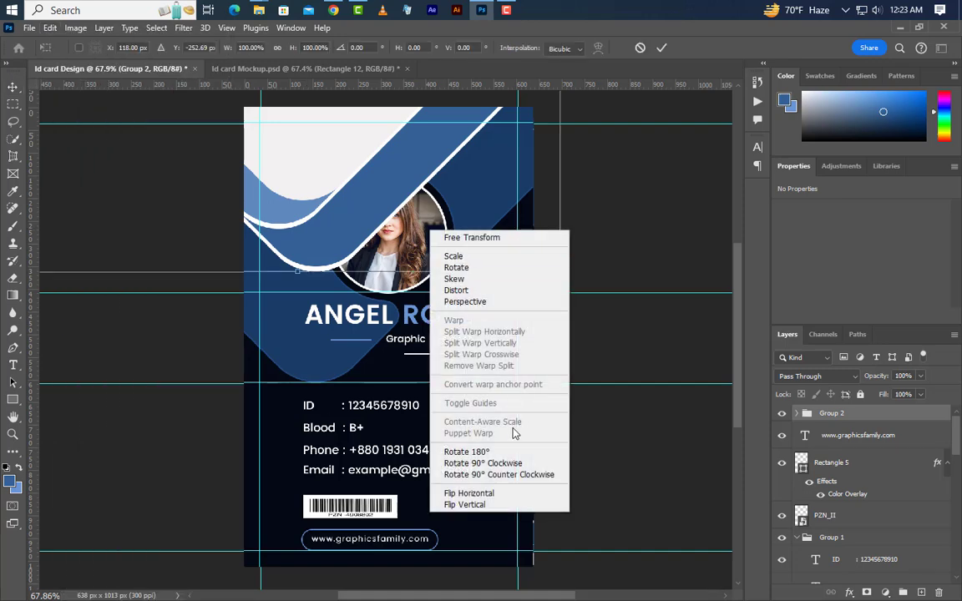
left_click(501, 491)
right_click(413, 215)
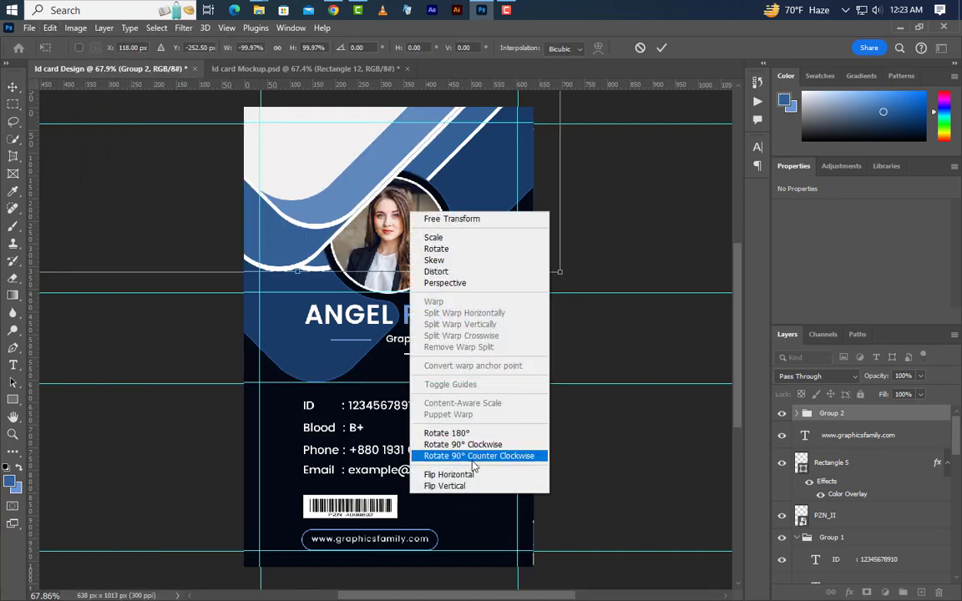
left_click(459, 486)
scroll(470, 498, "down", 2)
scroll(469, 499, "down", 2)
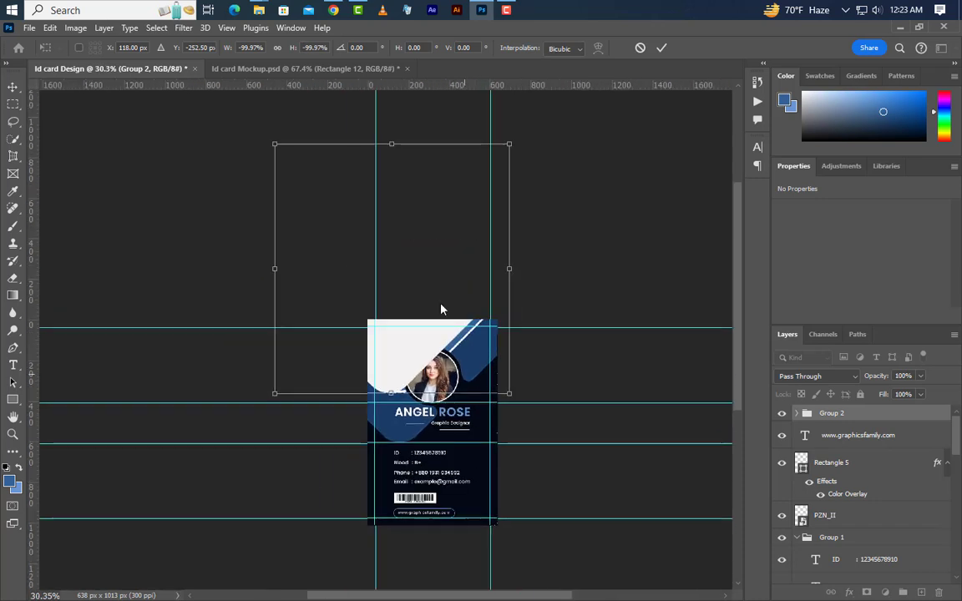
left_click_drag(391, 146, 492, 523)
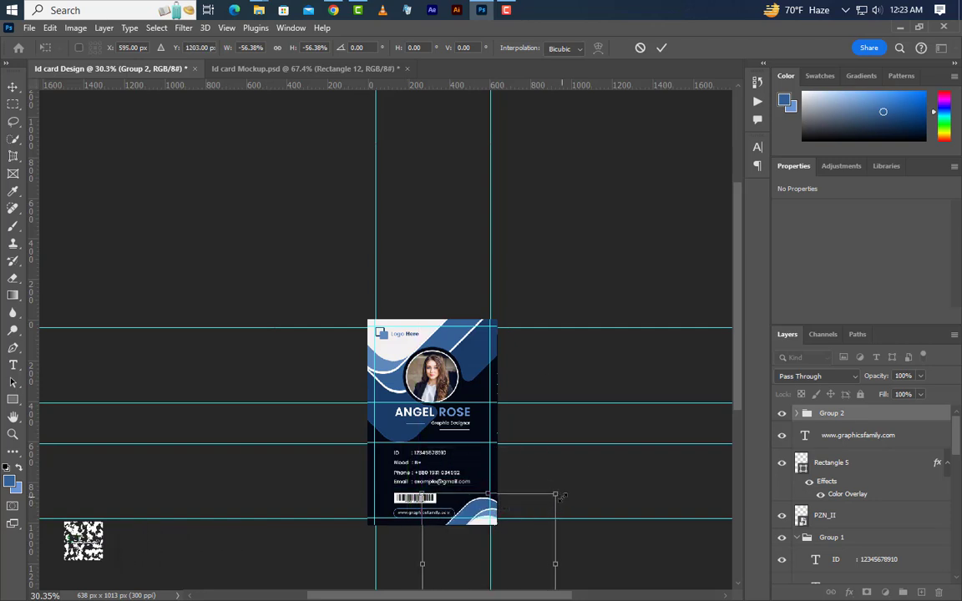
left_click_drag(549, 506, 557, 508)
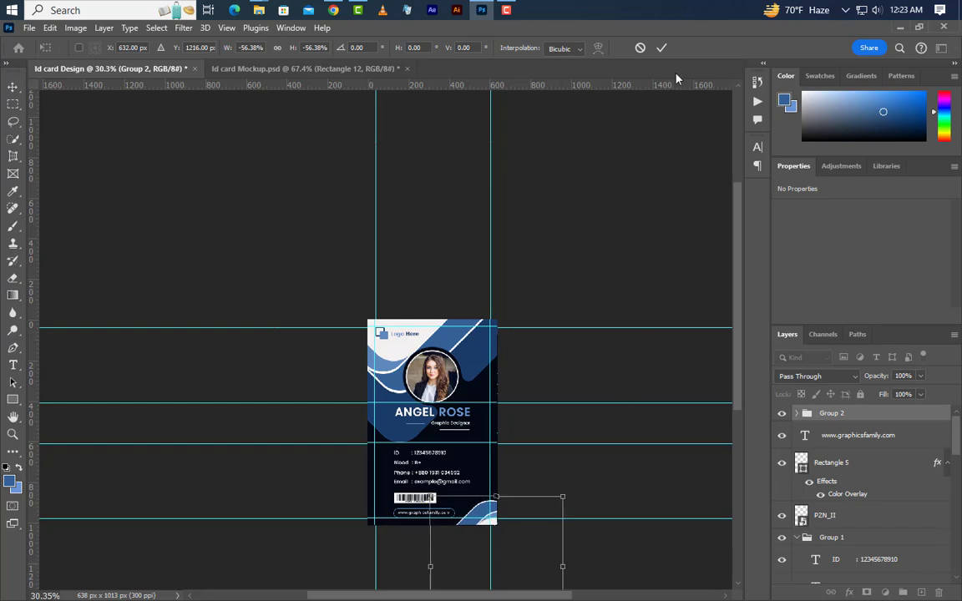
left_click(661, 49)
Step: Clear all guides from the canvas
scroll(463, 505, "up", 5)
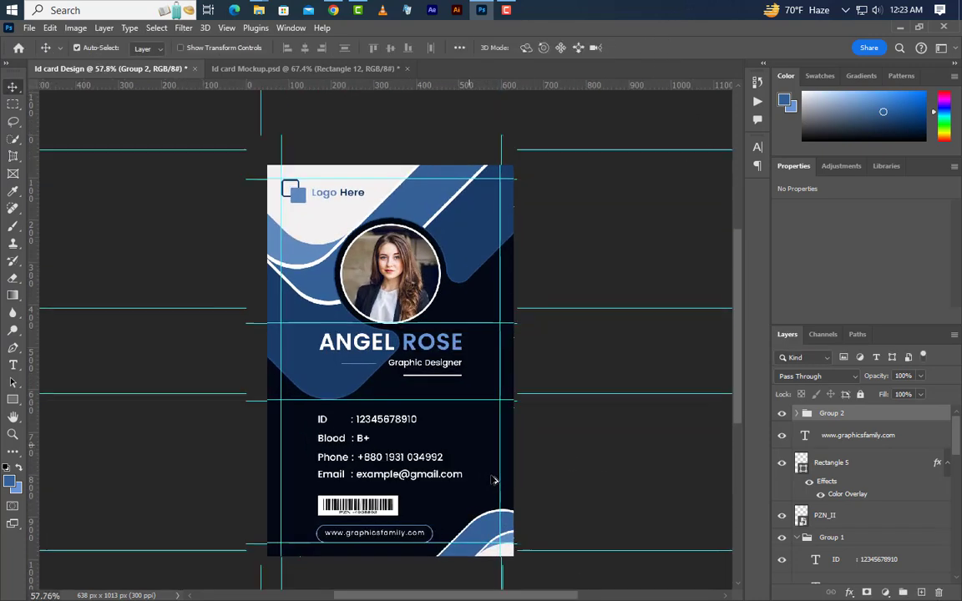
left_click(225, 28)
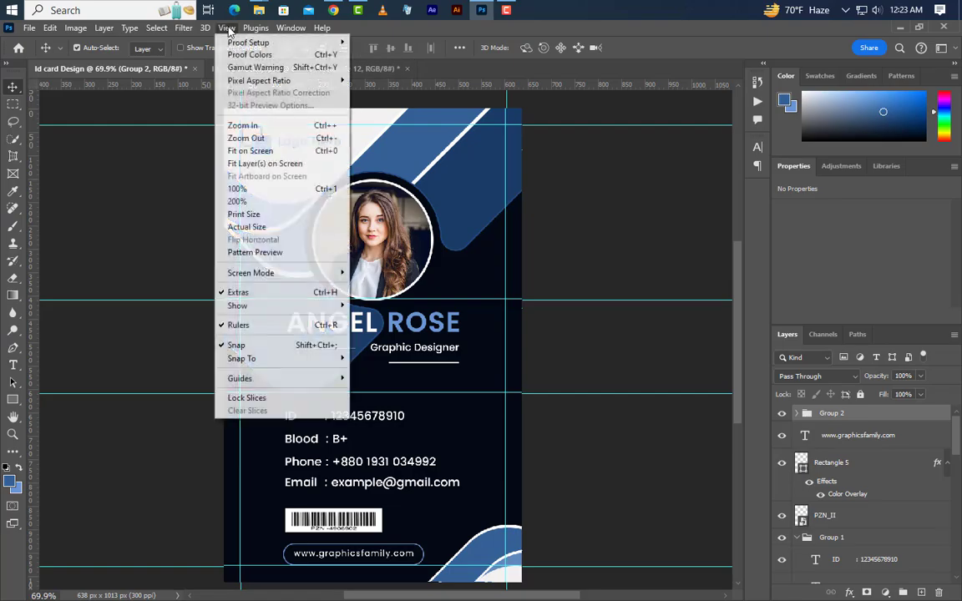
mouse_move(284, 380)
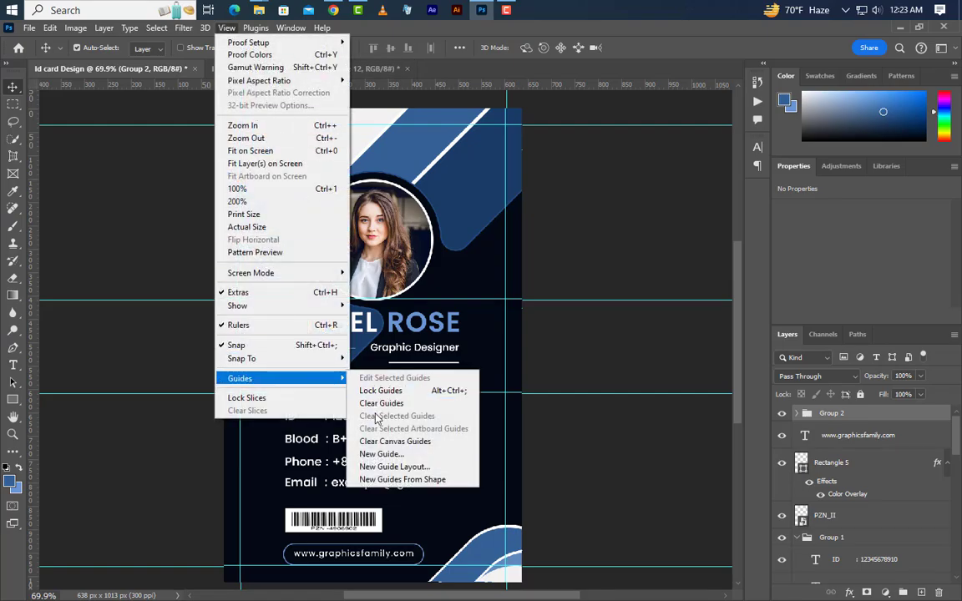
left_click(376, 404)
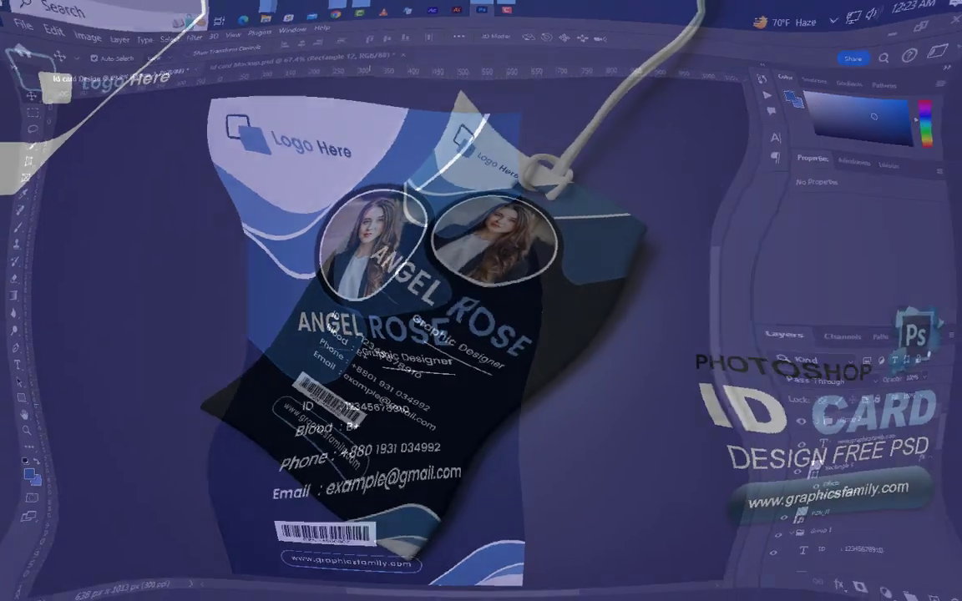